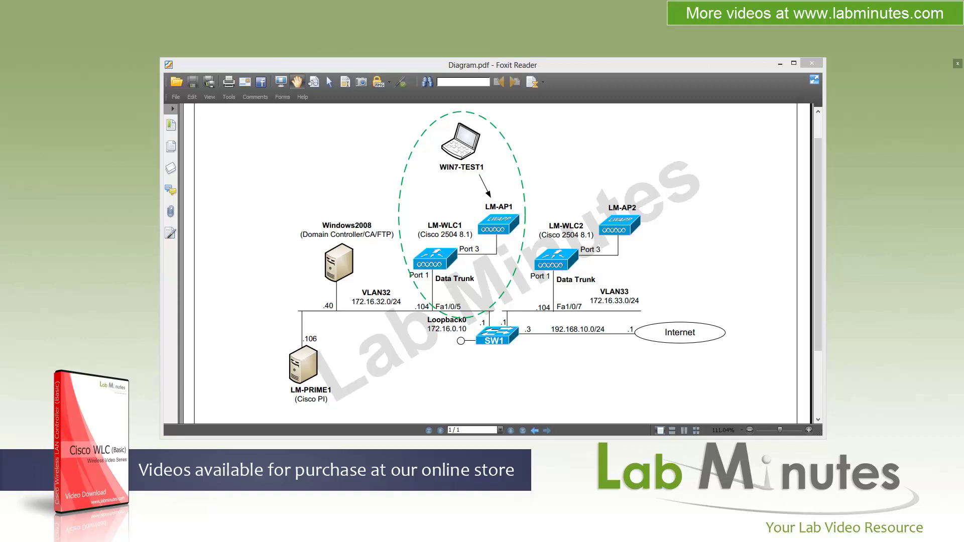
Step: Connect the Windows 7 test laptop to the TEMP-WLC1 wireless network, entering its security key
key(alt+Tab)
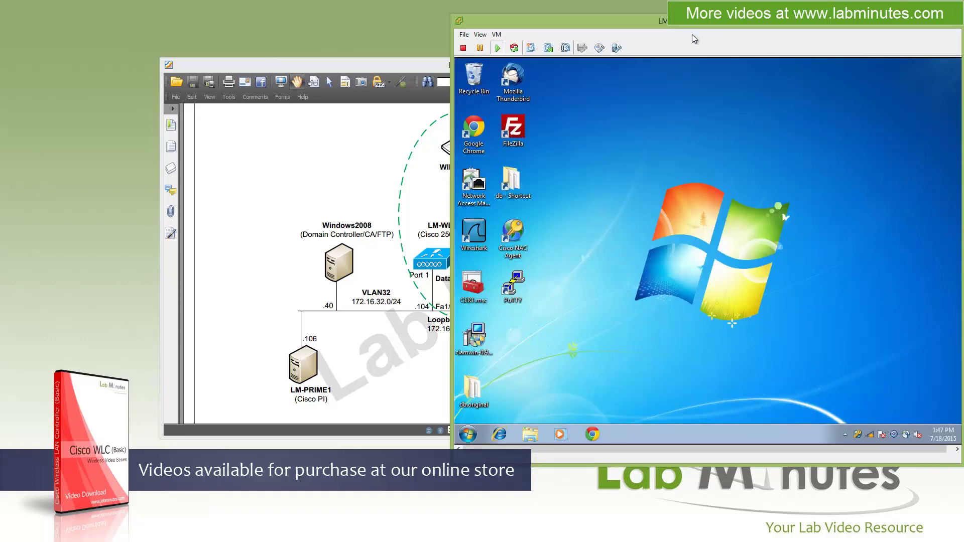
click(869, 435)
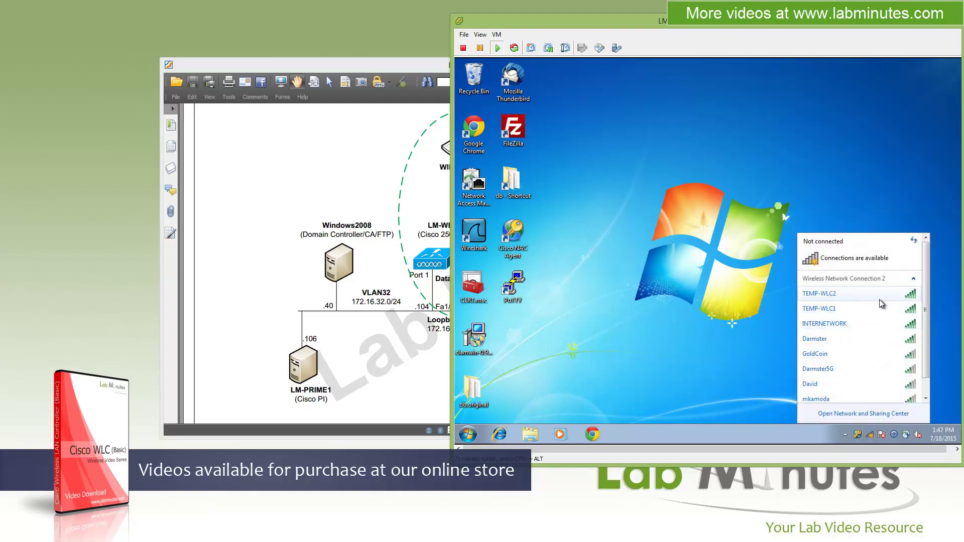
mouse_move(860, 312)
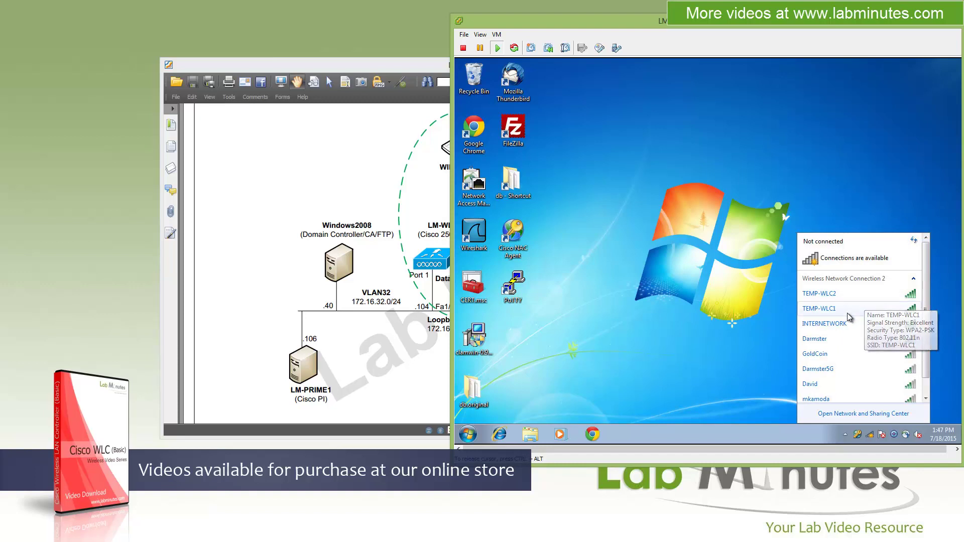
click(853, 312)
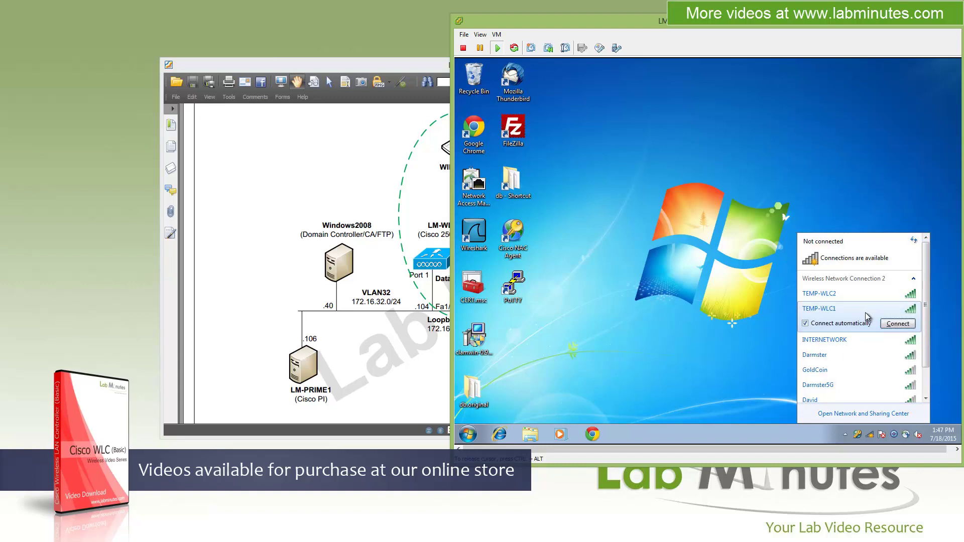
click(898, 324)
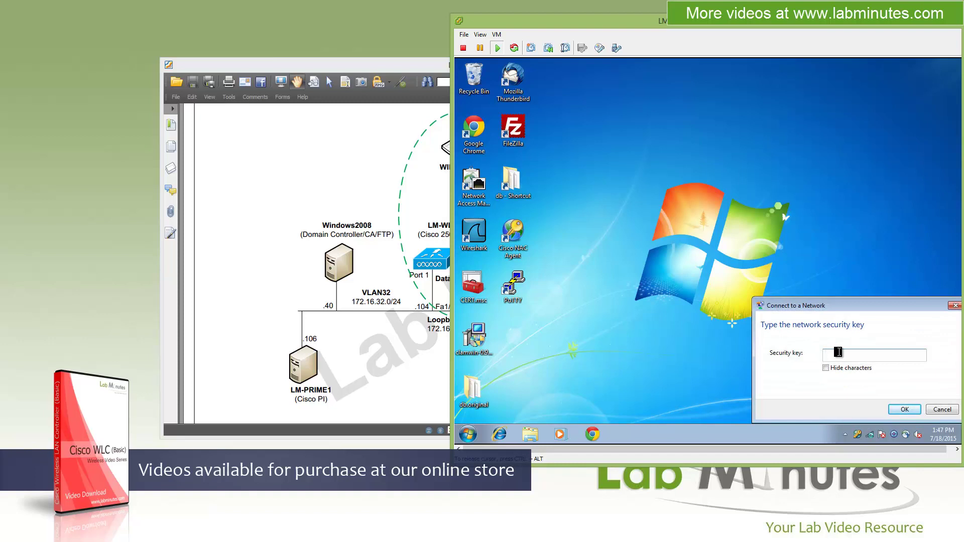
text(Cisco123)
click(904, 409)
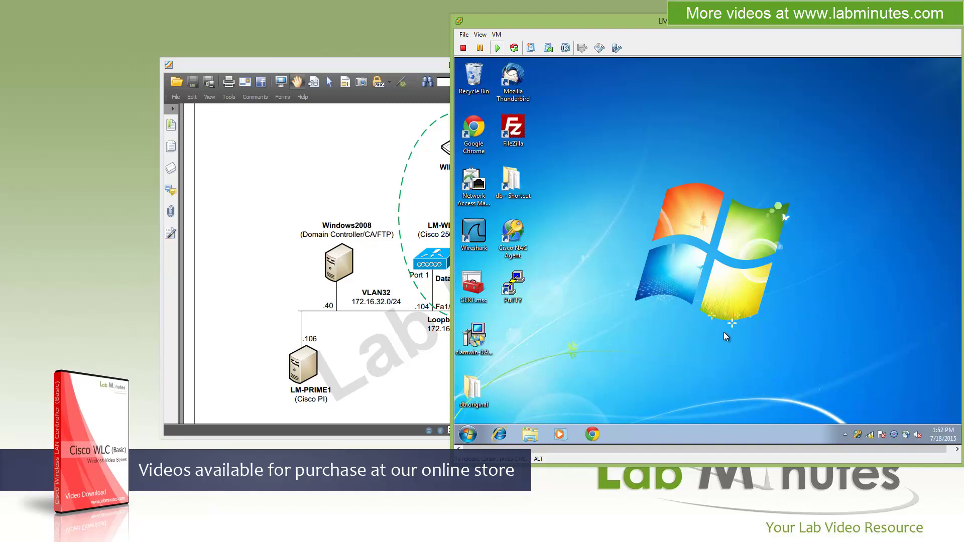
Step: Check the TEMP-WLC1 connection details: address 172.16.32.246, gateway 172.16.32.1
click(351, 160)
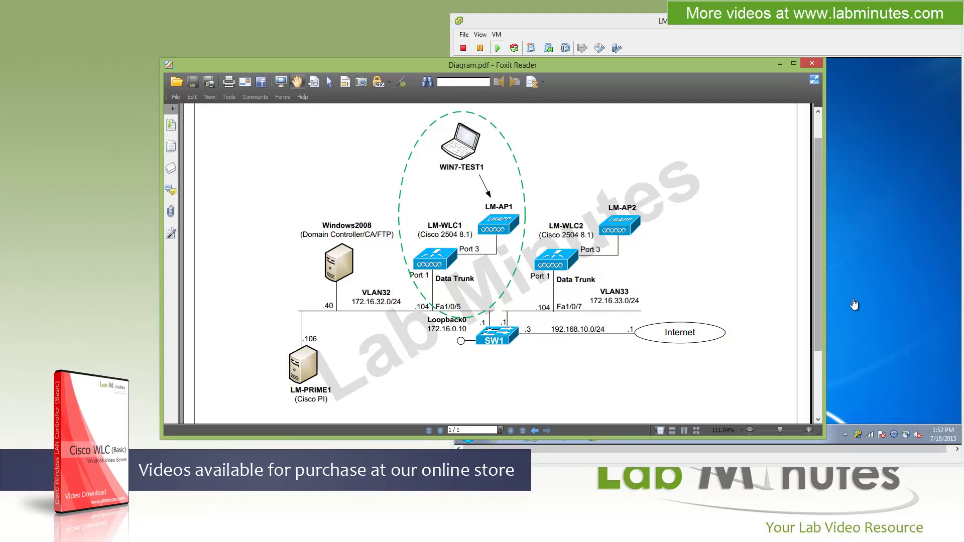
click(888, 311)
click(870, 435)
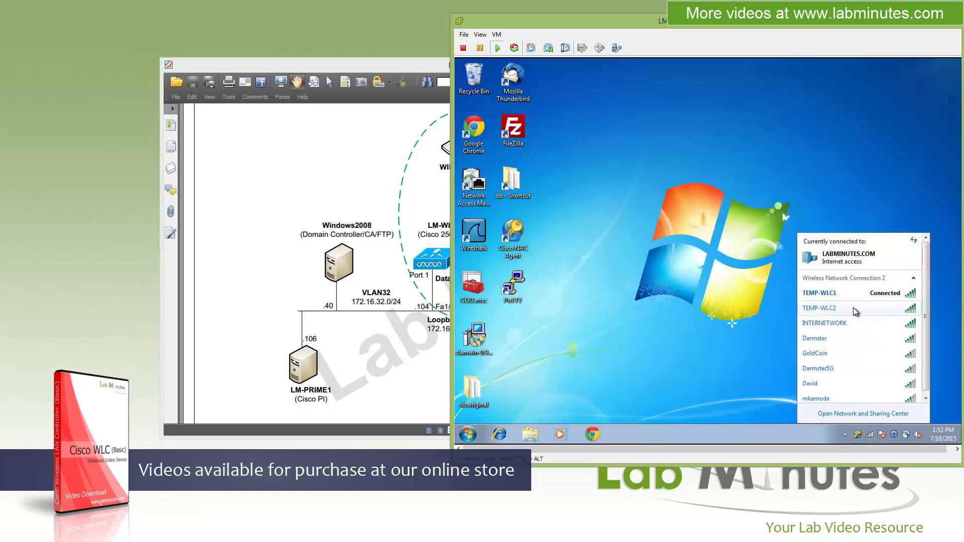
right_click(843, 294)
click(864, 312)
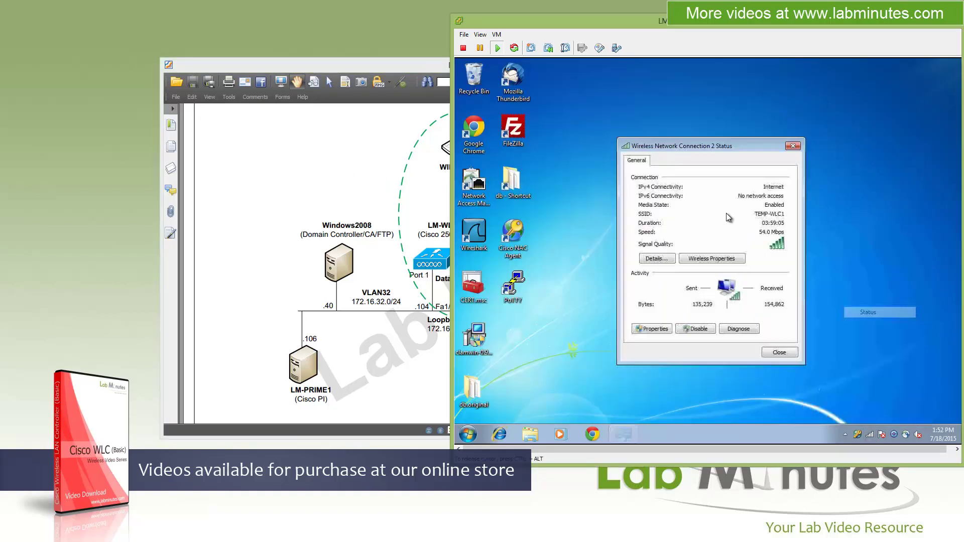
click(658, 259)
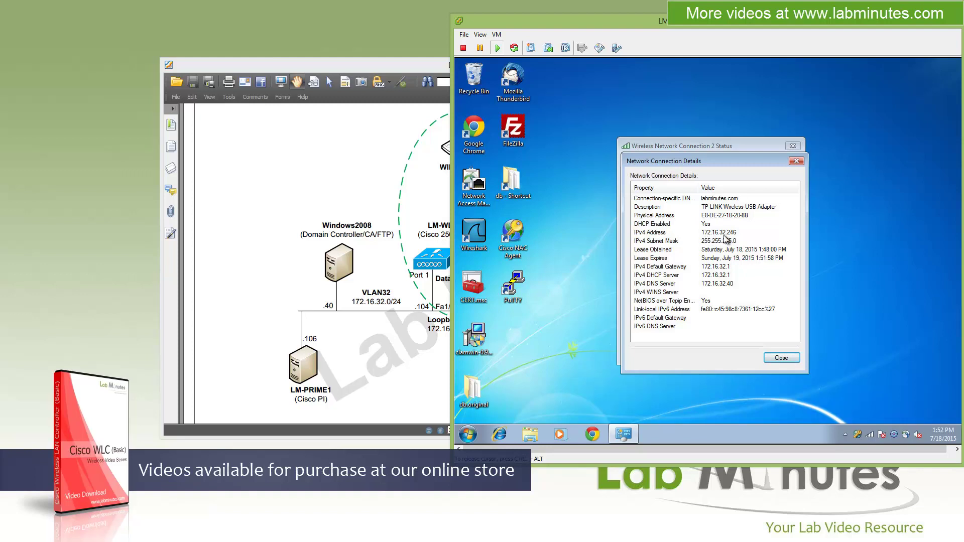
Step: Close the connection details and status dialogs and minimize the Windows 7 console
click(786, 358)
click(794, 354)
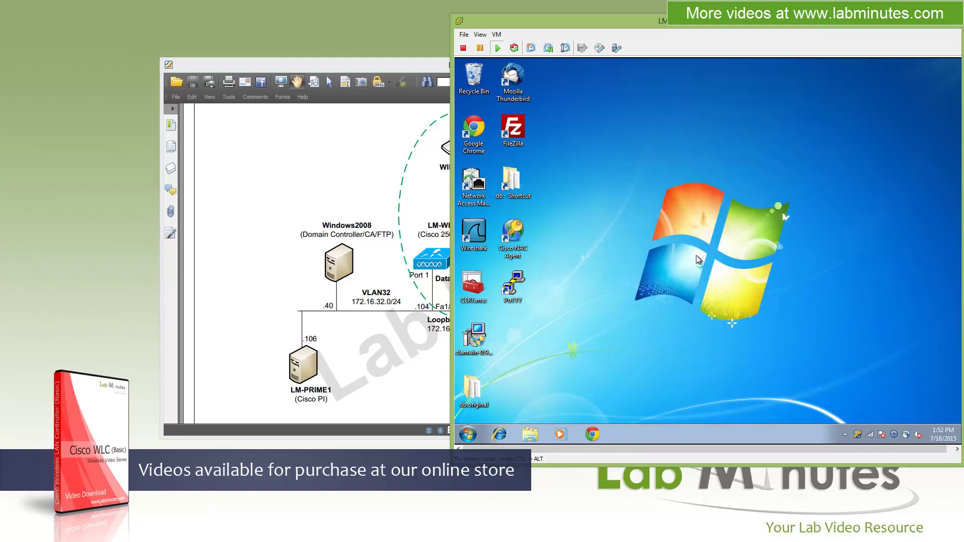
click(922, 28)
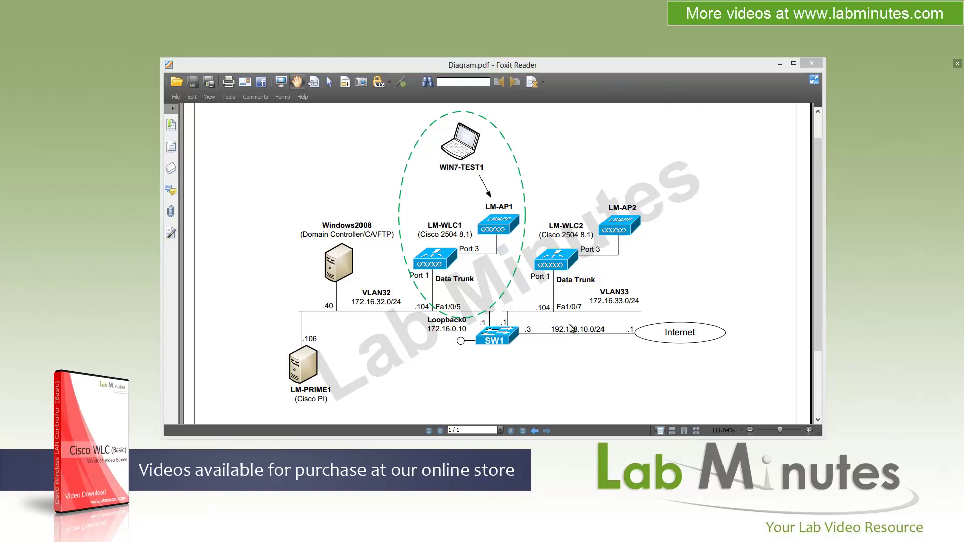
Step: Launch Chrome on the Windows 7 laptop and load cisco.com
key(alt+Tab)
click(592, 436)
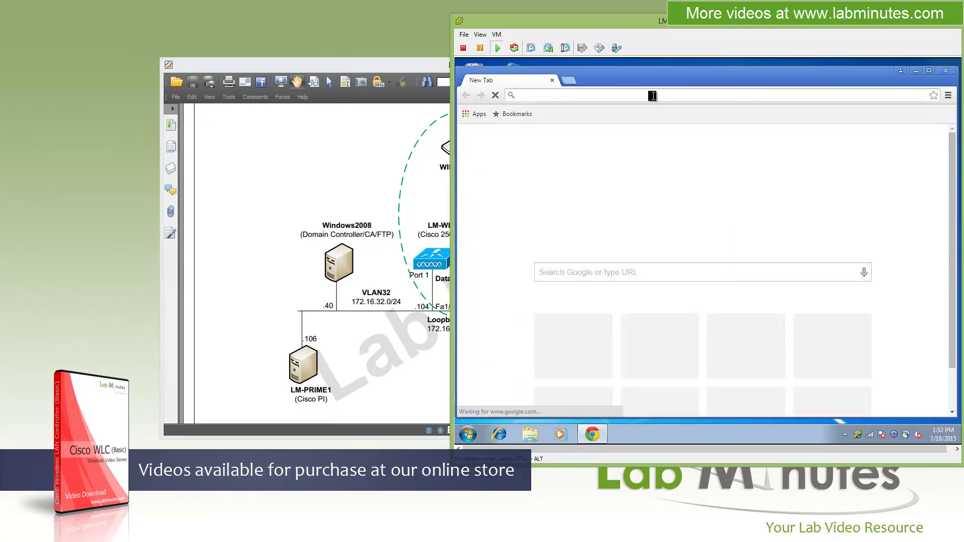
text(cisco.com)
key(Return)
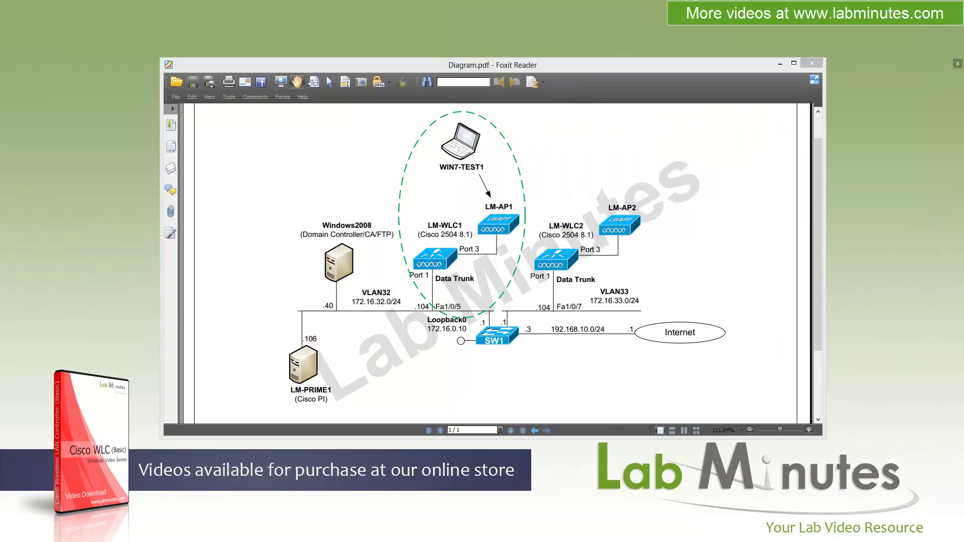
Step: Reload the controller login page and sign in with the admin account and its password
key(alt+Tab)
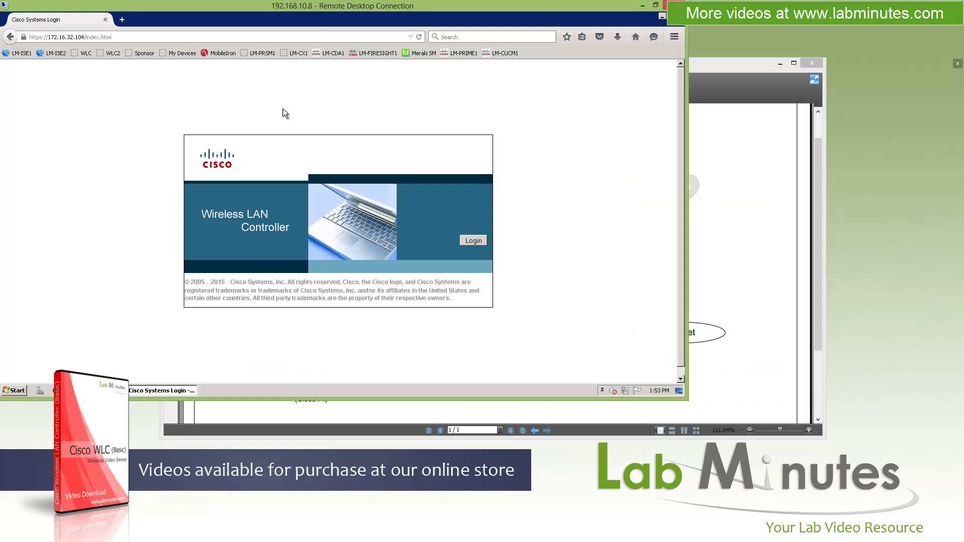
click(129, 37)
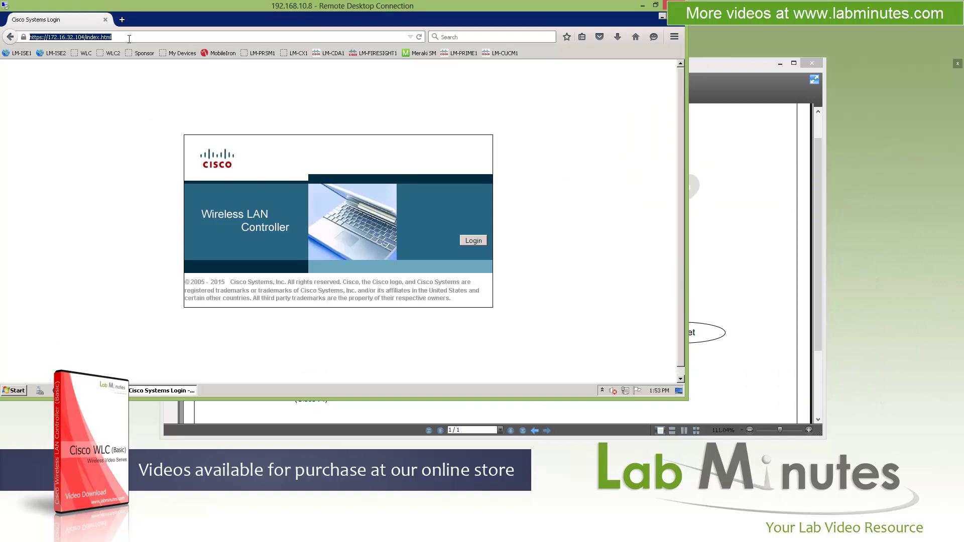
key(Return)
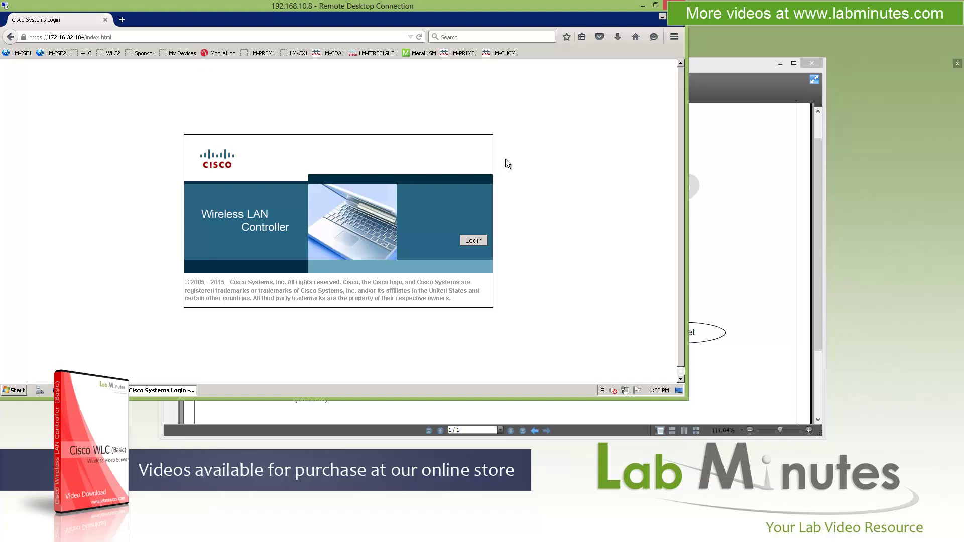
click(473, 241)
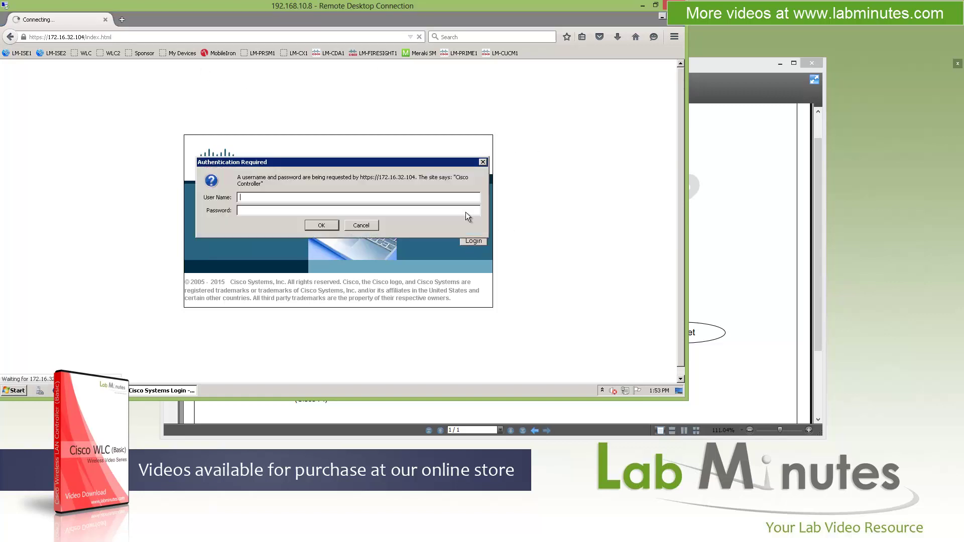
text(admin)
key(Tab)
text(Cisco123)
key(Return)
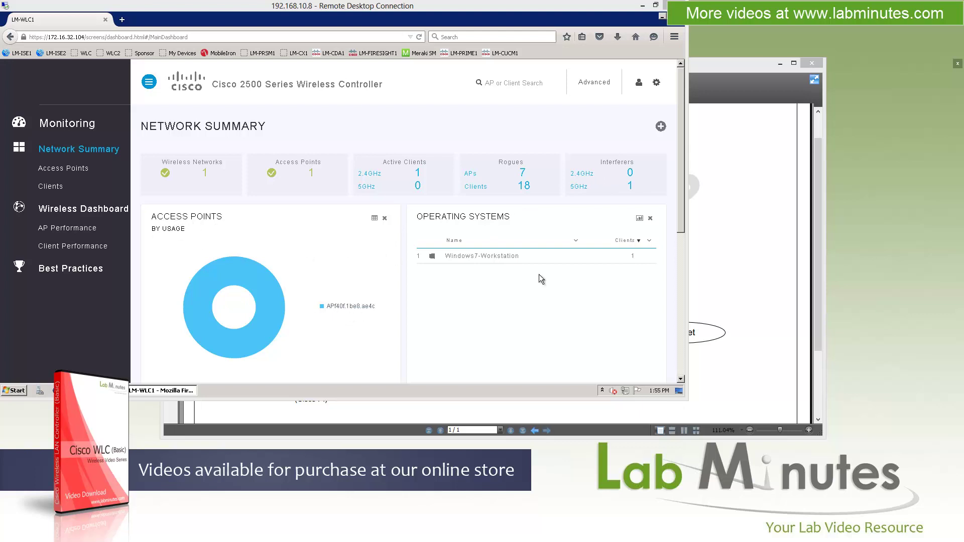
Step: Scroll the Network Summary dashboard to review the 7 rogue APs and 18 rogue clients
click(683, 173)
scroll(685, 187, down, 1)
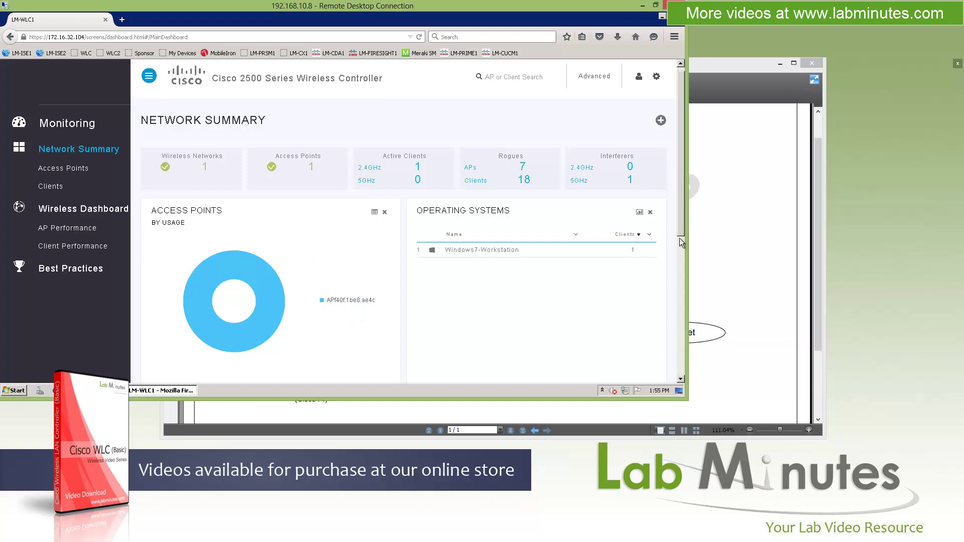
Step: Scroll to the Applications chart, led by http, and the Clients table's Windows7 client
drag(680, 218, 683, 255)
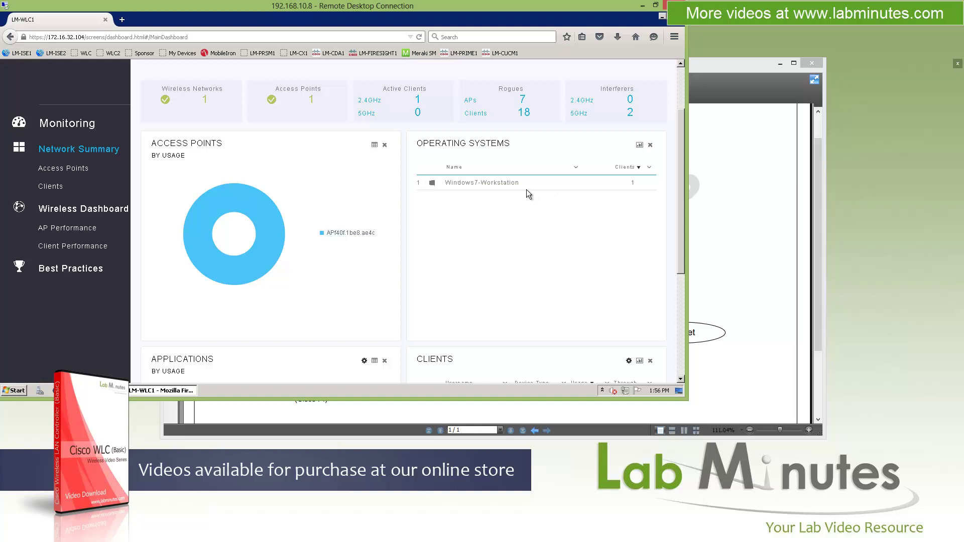
scroll(342, 236, down, 3)
scroll(339, 232, down, 1)
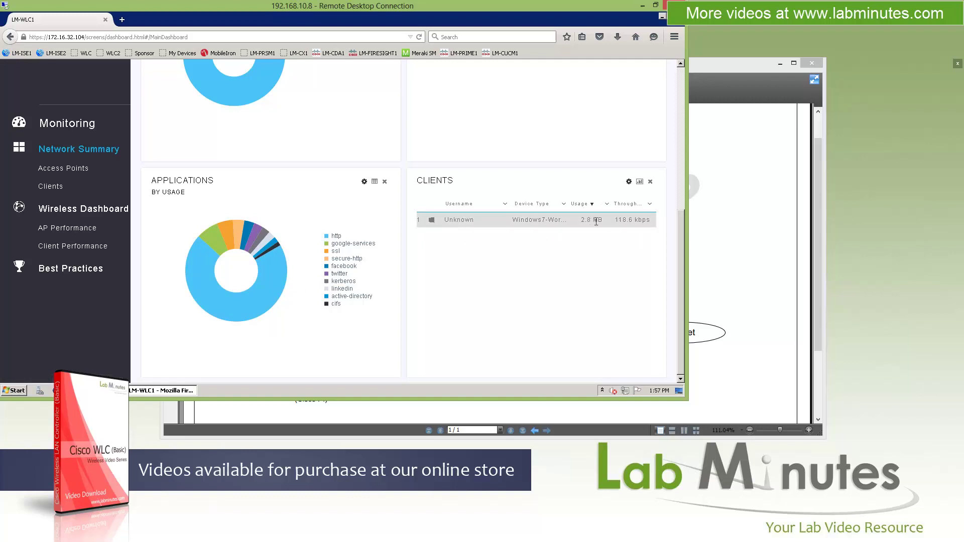
Step: Rearrange the dashboard dashlets so Clients sits left of Applications
drag(680, 216, 677, 84)
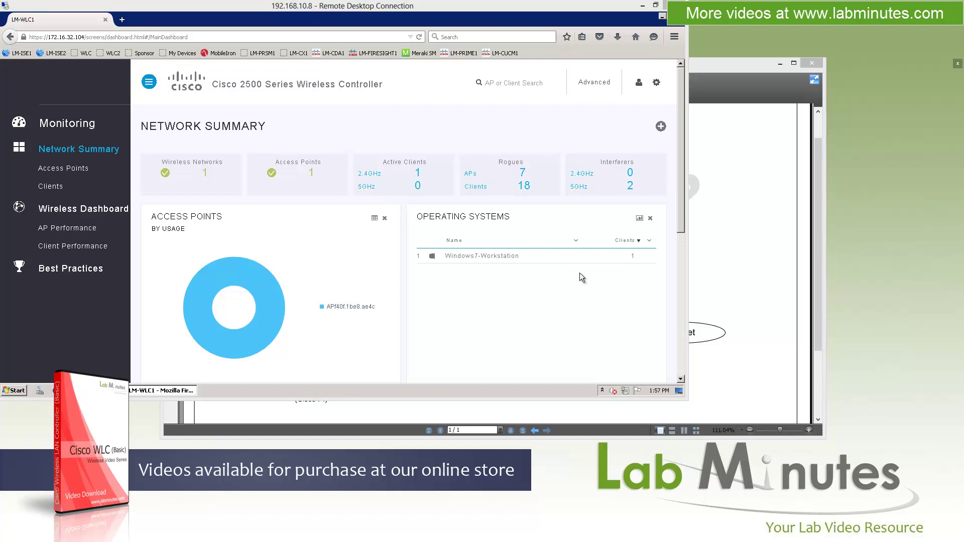
drag(681, 195, 681, 198)
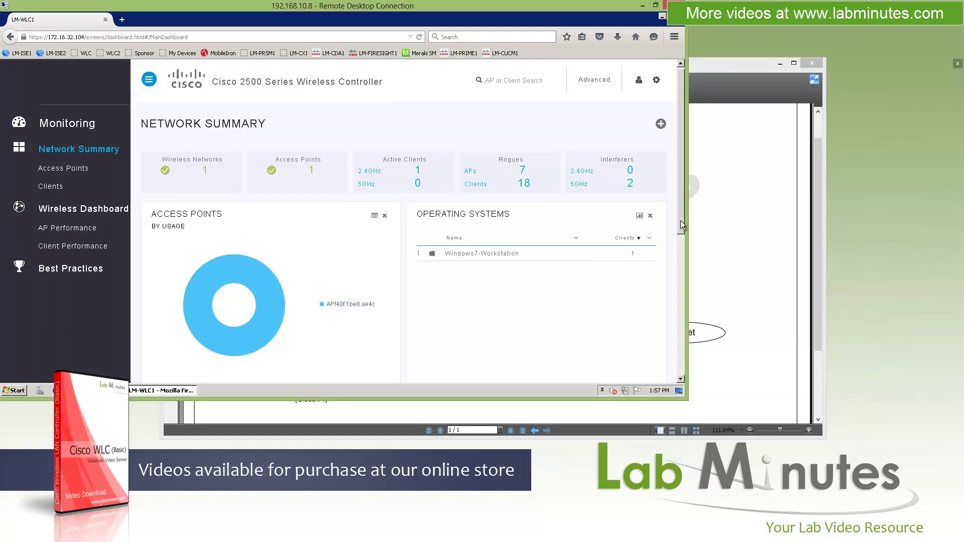
scroll(560, 326, down, 5)
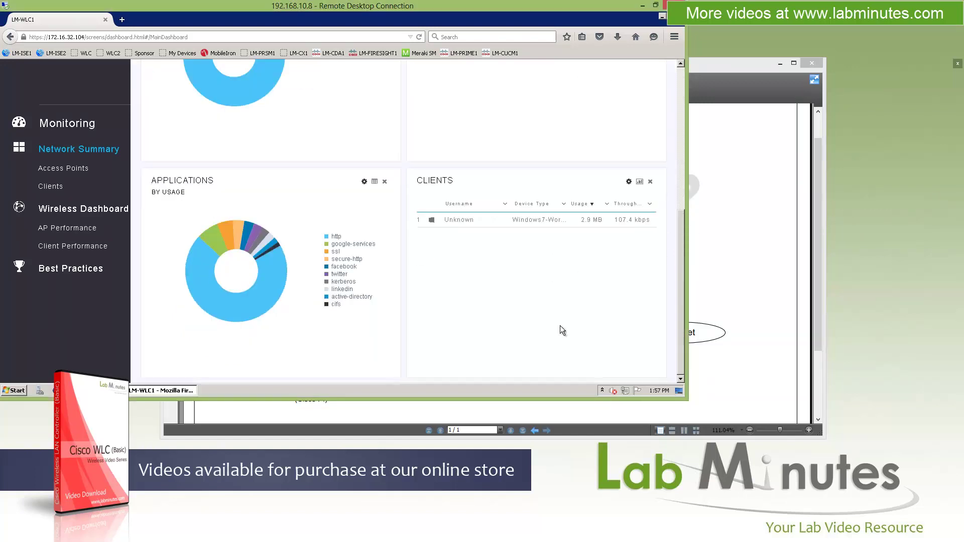
click(650, 182)
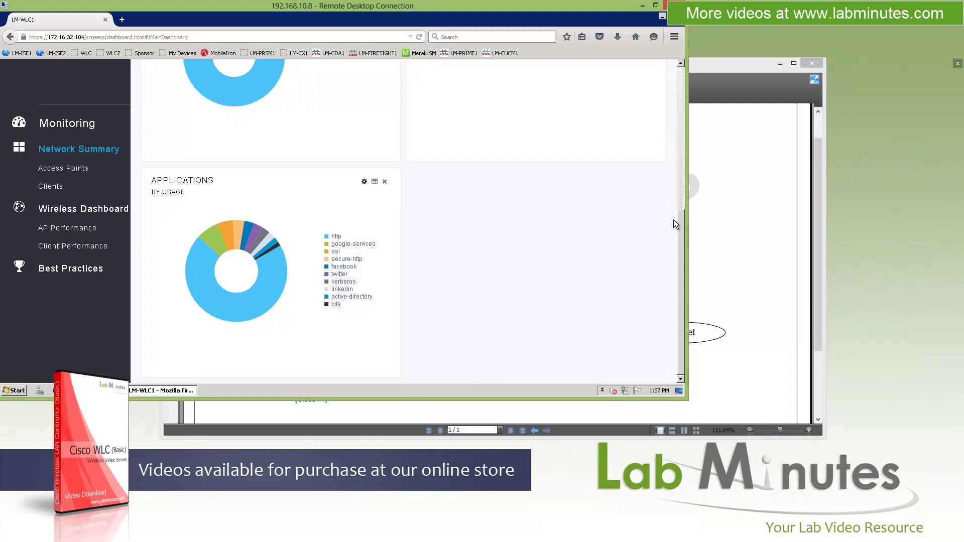
drag(682, 221, 690, 73)
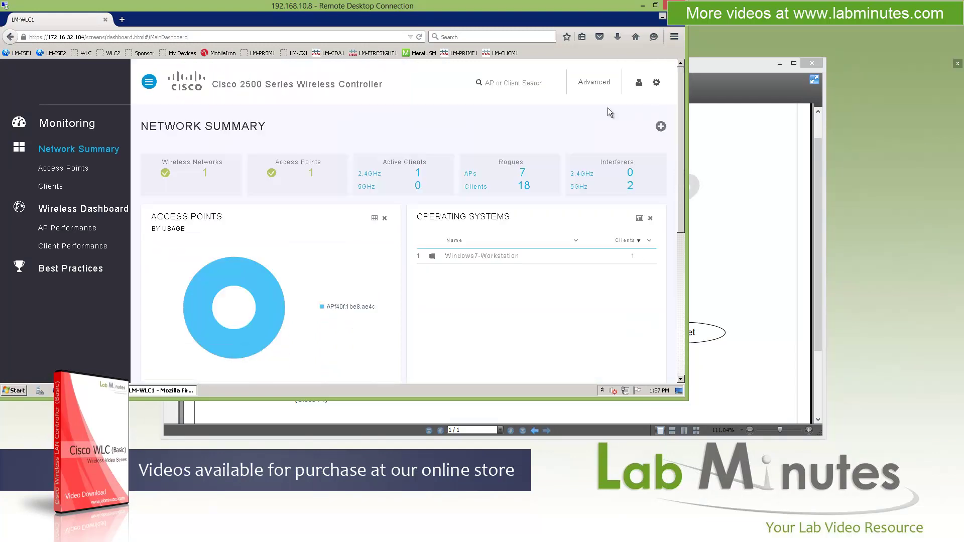
click(661, 127)
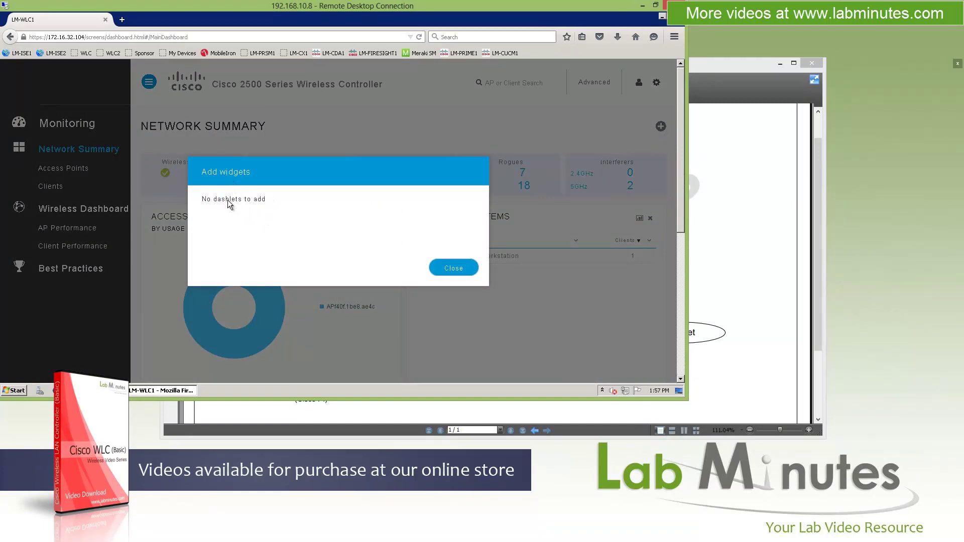
click(469, 268)
drag(683, 151, 681, 364)
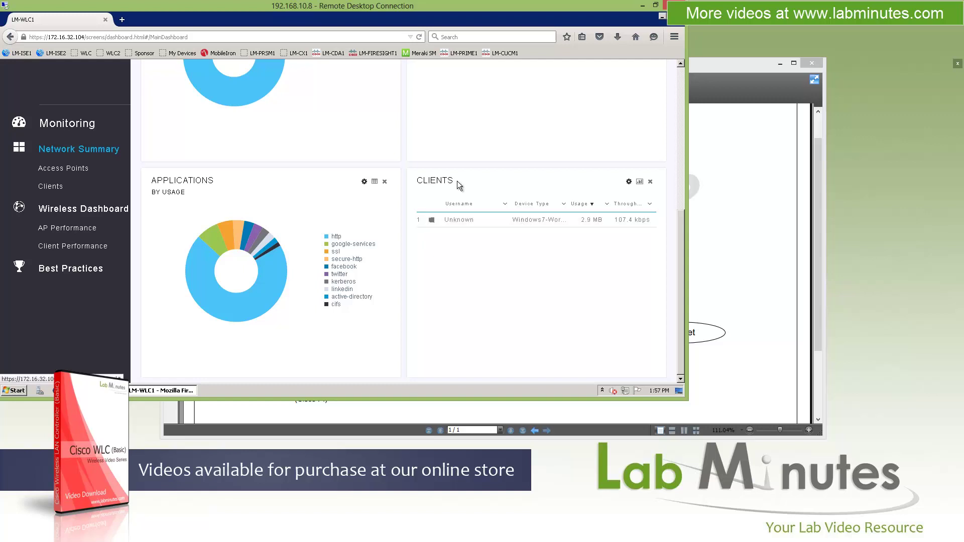
drag(454, 182, 186, 183)
scroll(200, 182, up, 2)
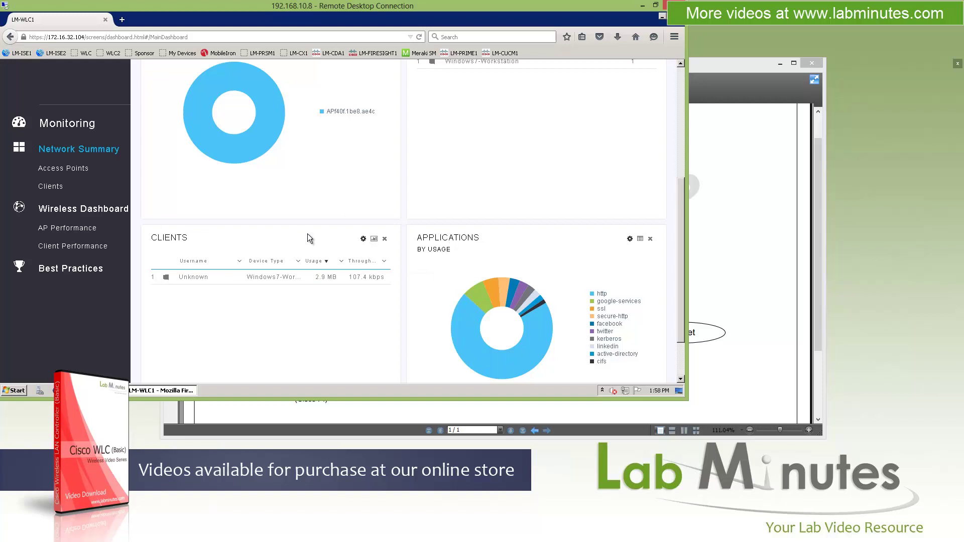
Step: Show the Access Points list and widen its columns, including Channel Utilization
click(117, 168)
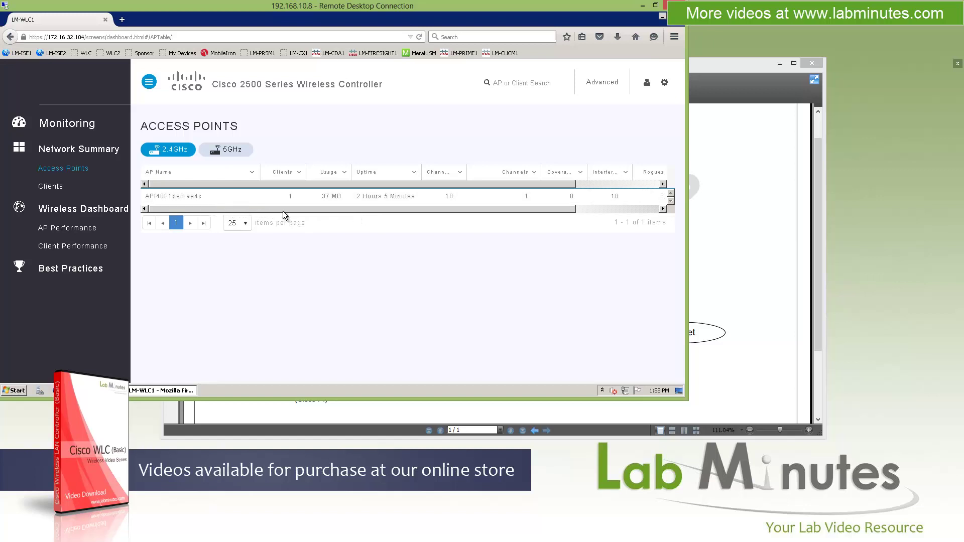
drag(300, 213, 362, 212)
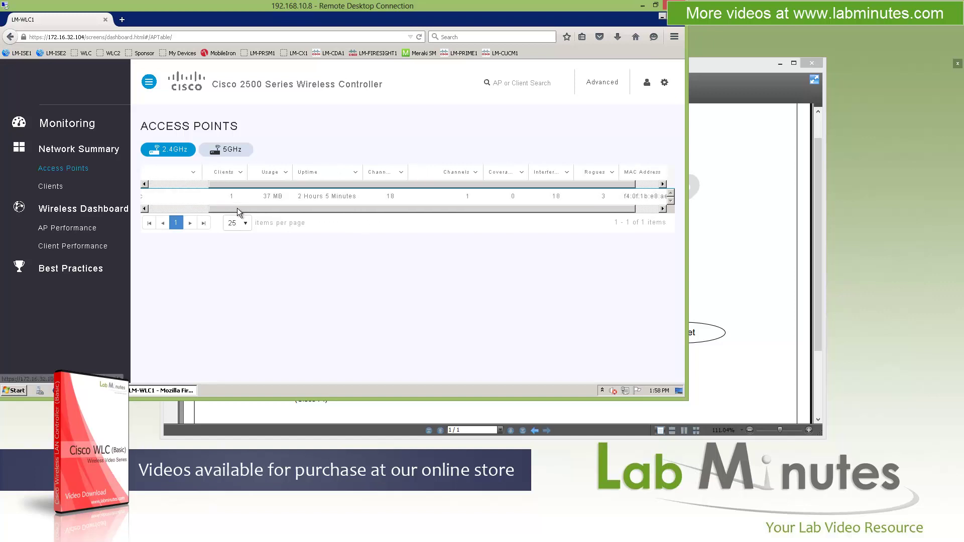
click(208, 207)
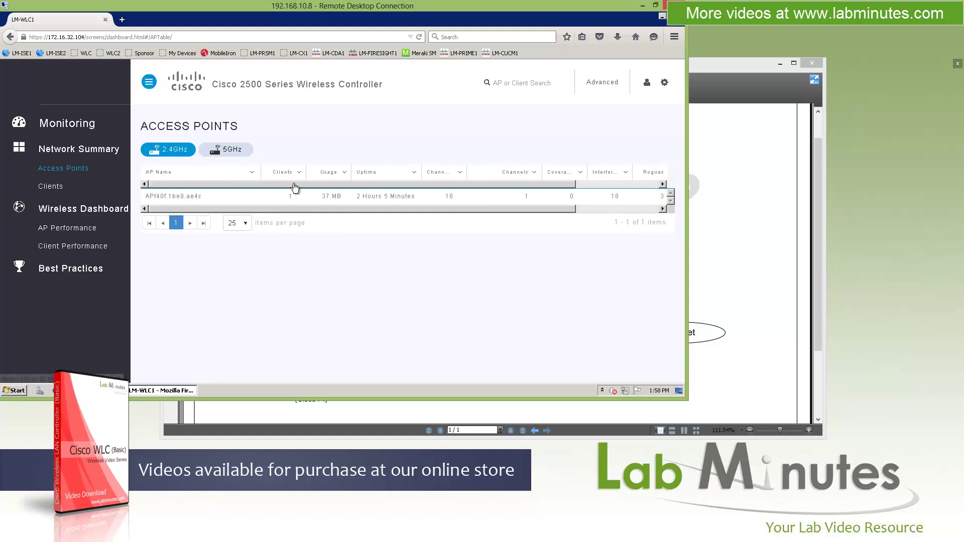
drag(360, 209, 444, 211)
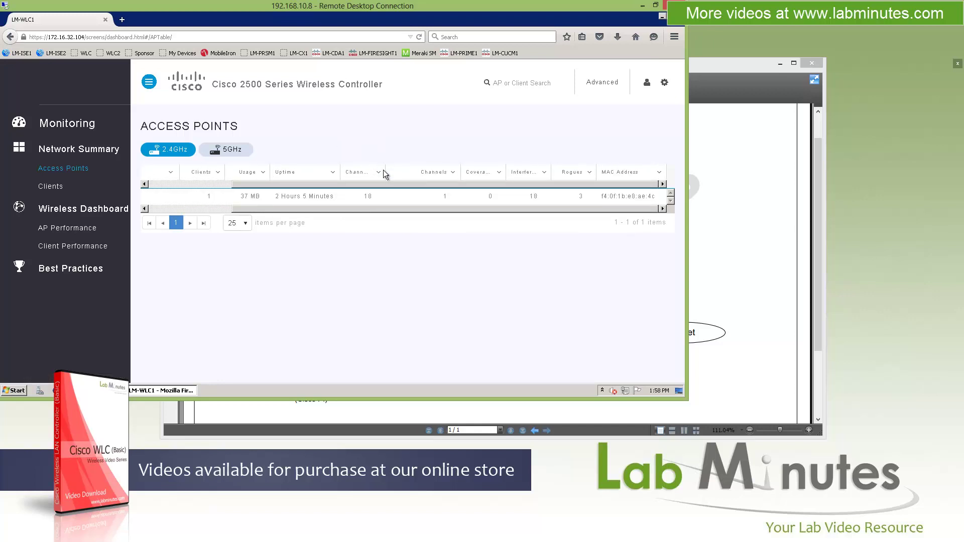
drag(385, 172, 428, 171)
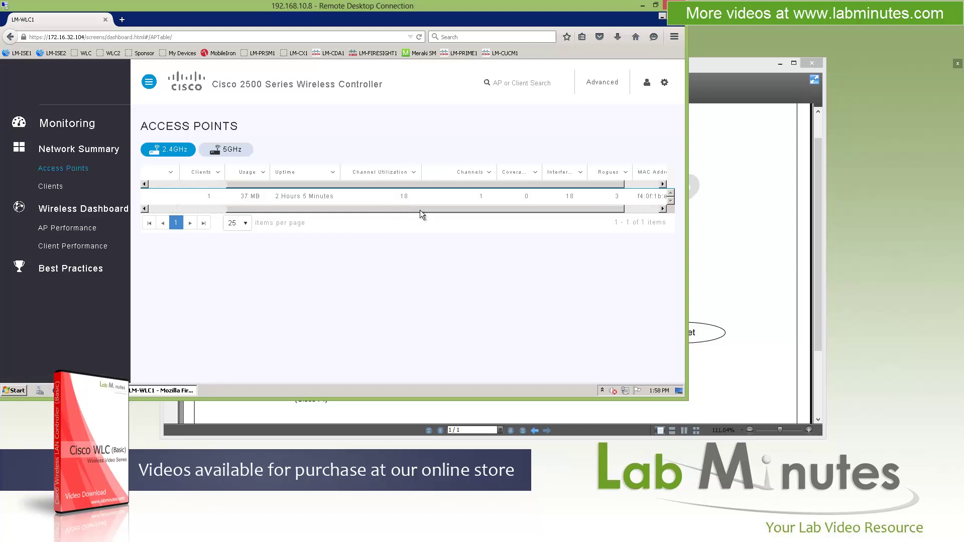
drag(423, 210, 485, 210)
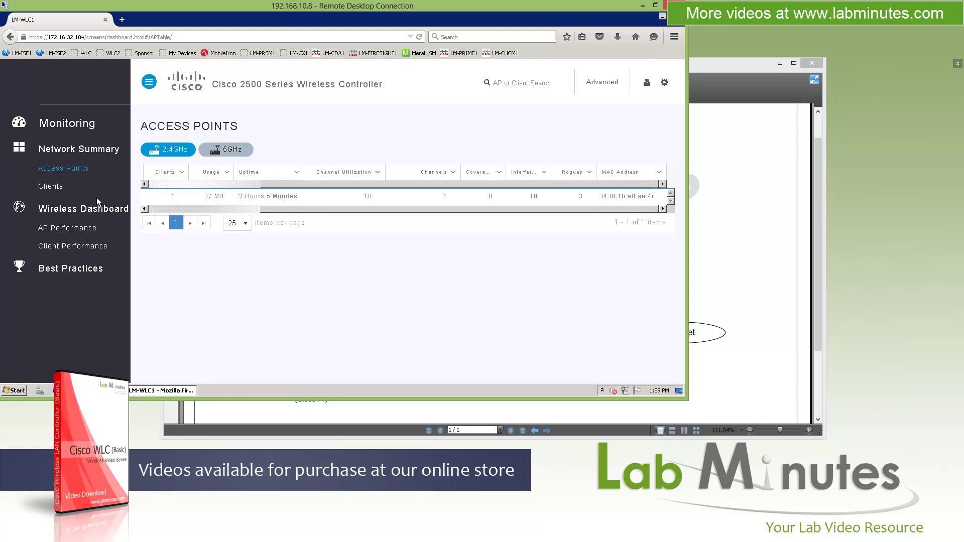
Step: Check the 5GHz AP statistics, then return to the 2.4GHz view
click(240, 151)
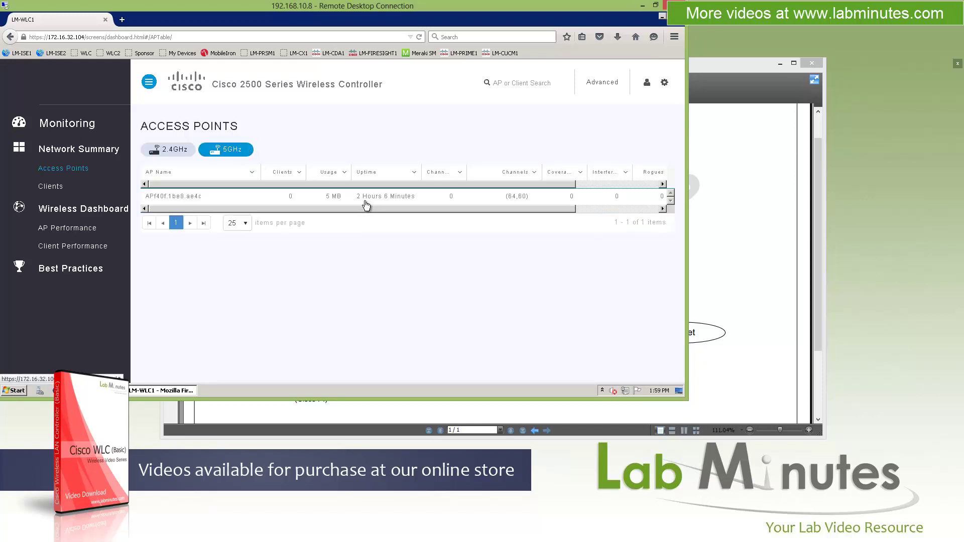
drag(352, 208, 414, 175)
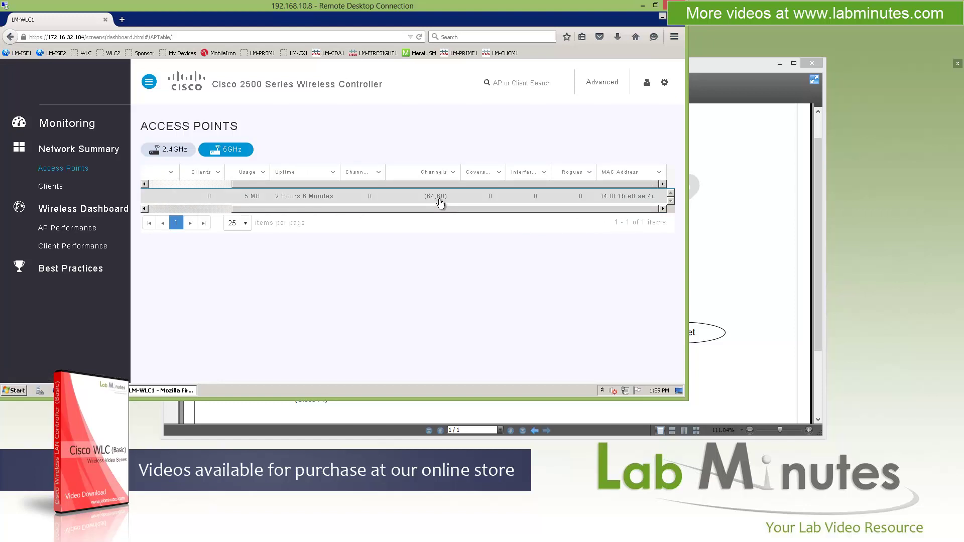
click(170, 149)
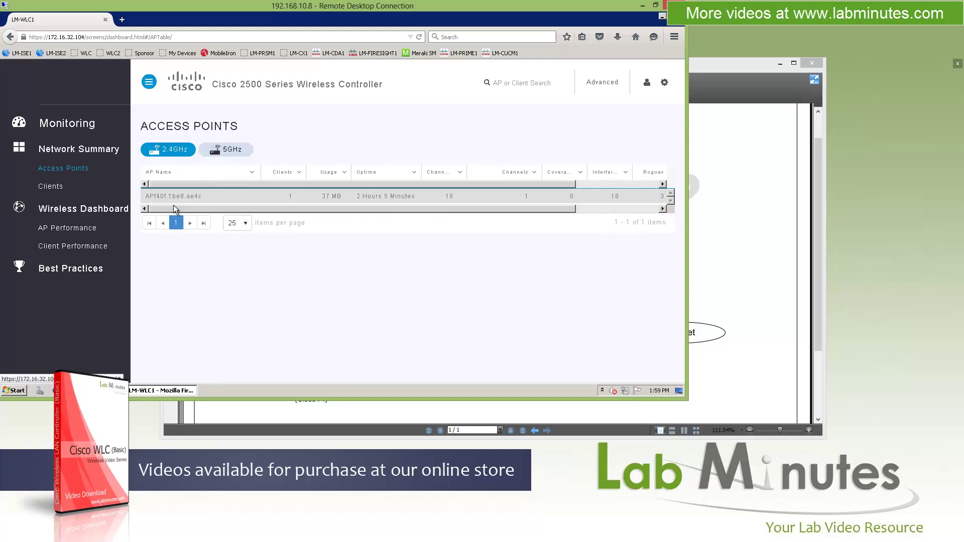
Step: Open APf40f.1be8.ae4c's details and highlight its MAC, IP, model and serial number
click(204, 200)
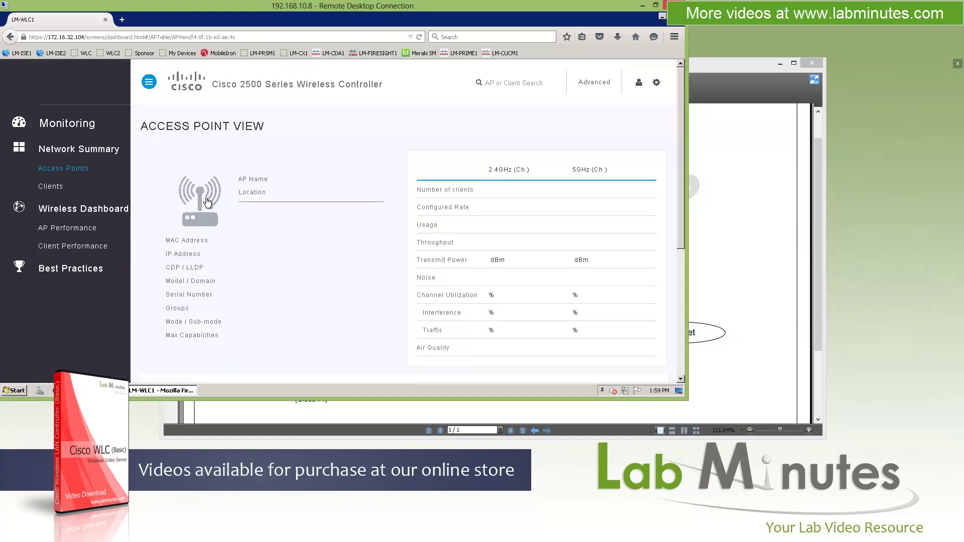
scroll(371, 204, down, 3)
drag(165, 132, 352, 164)
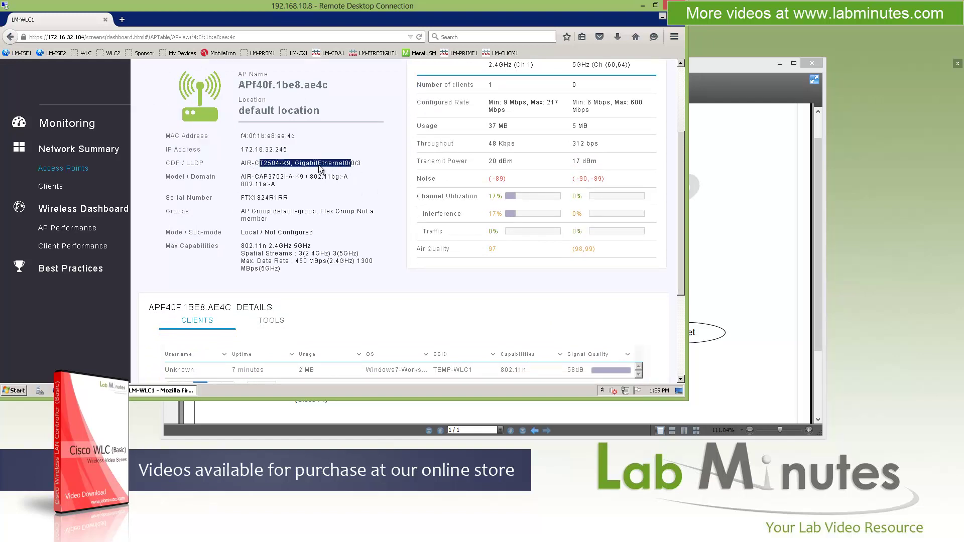
drag(255, 163, 280, 165)
drag(362, 163, 322, 163)
drag(255, 177, 296, 181)
double_click(267, 197)
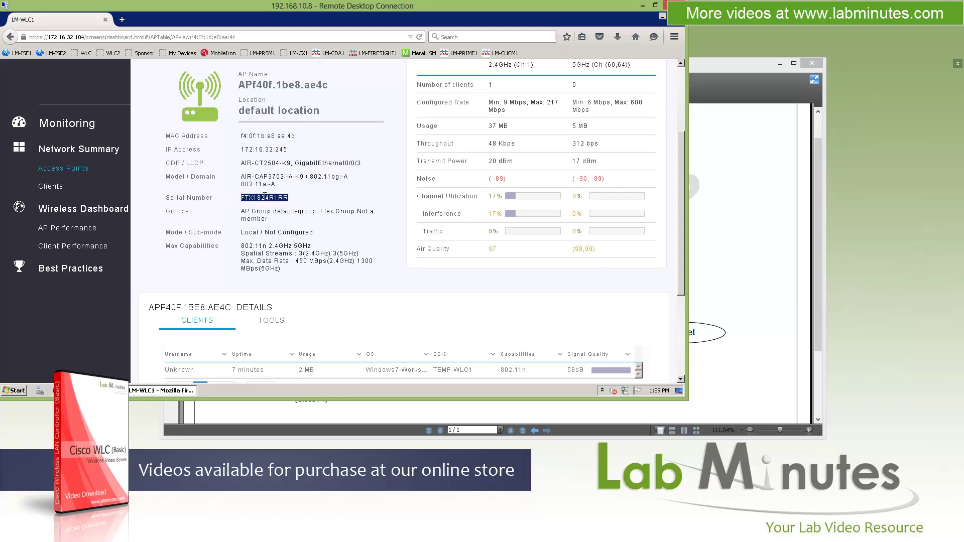
Step: Clear the highlight and review the AP's performance summary and TEMP-WLC1 client
drag(249, 232, 312, 246)
click(330, 279)
scroll(563, 268, up, 3)
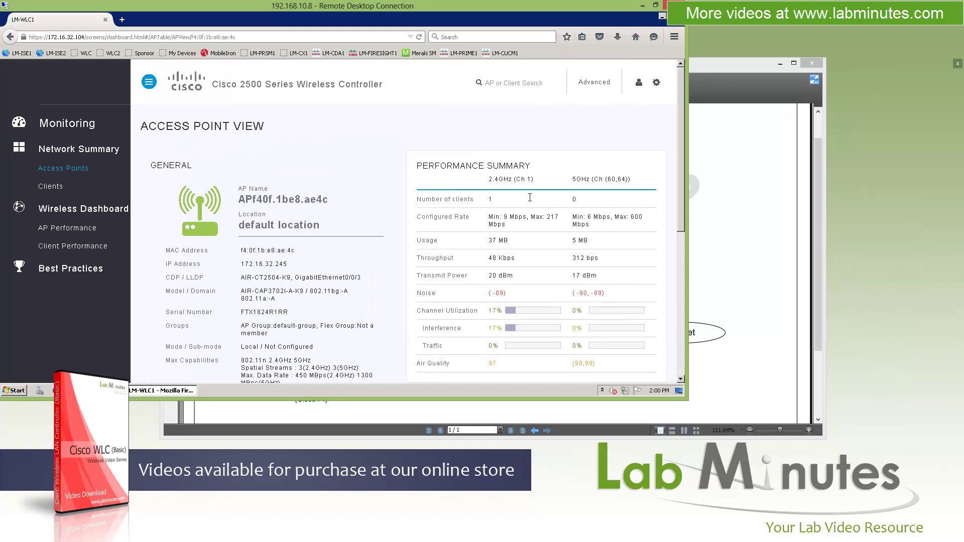
scroll(610, 318, down, 6)
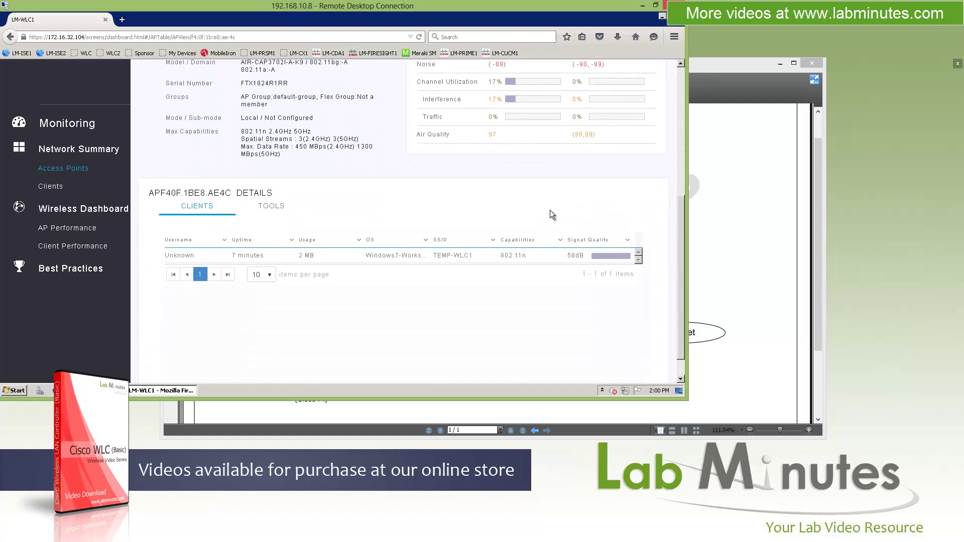
scroll(550, 210, up, 2)
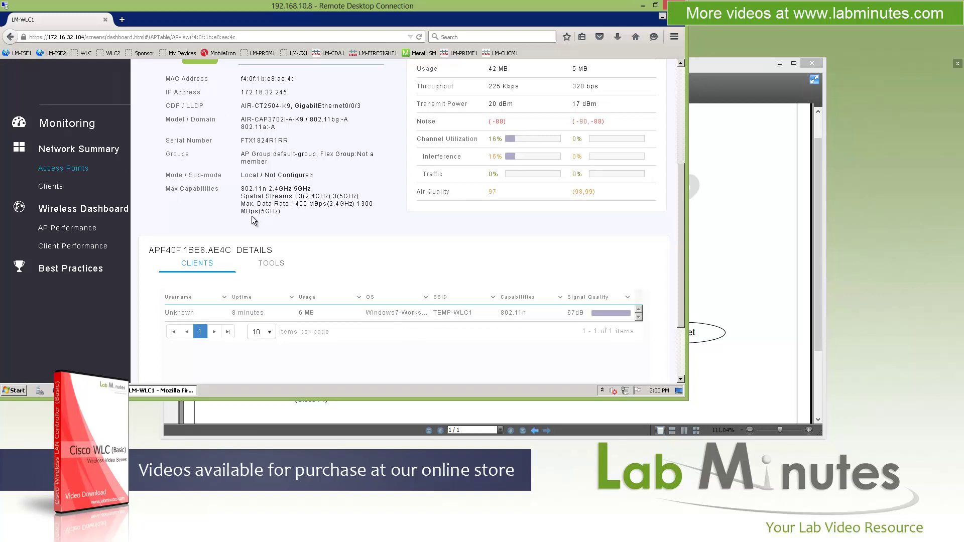
Step: Open the unknown client's Client View and highlight its 144 Mbps rate
click(60, 186)
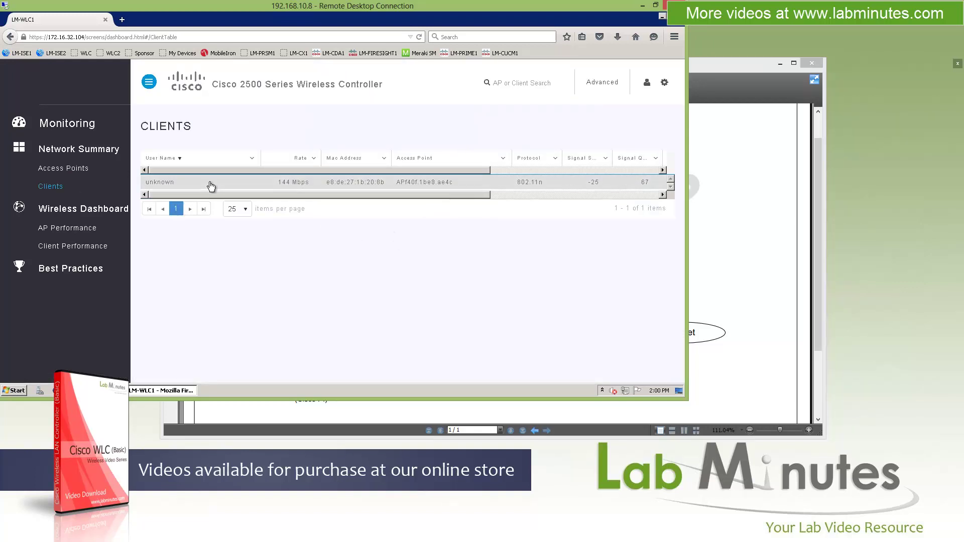
click(225, 188)
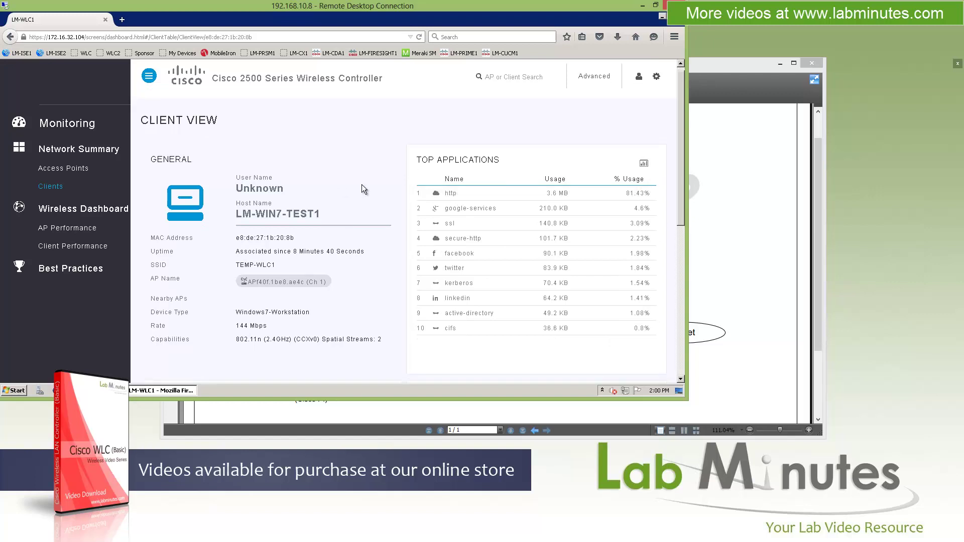
scroll(362, 186, down, 2)
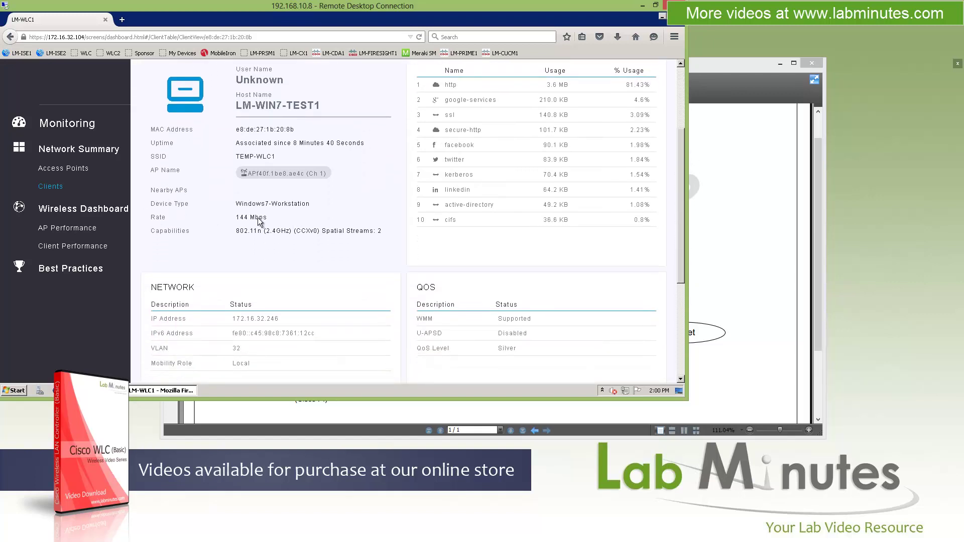
drag(236, 217, 269, 217)
click(254, 219)
Step: Highlight the client's CCXv0 capability, spatial streams, and IP and IPv6 addresses
double_click(307, 239)
drag(331, 232, 387, 257)
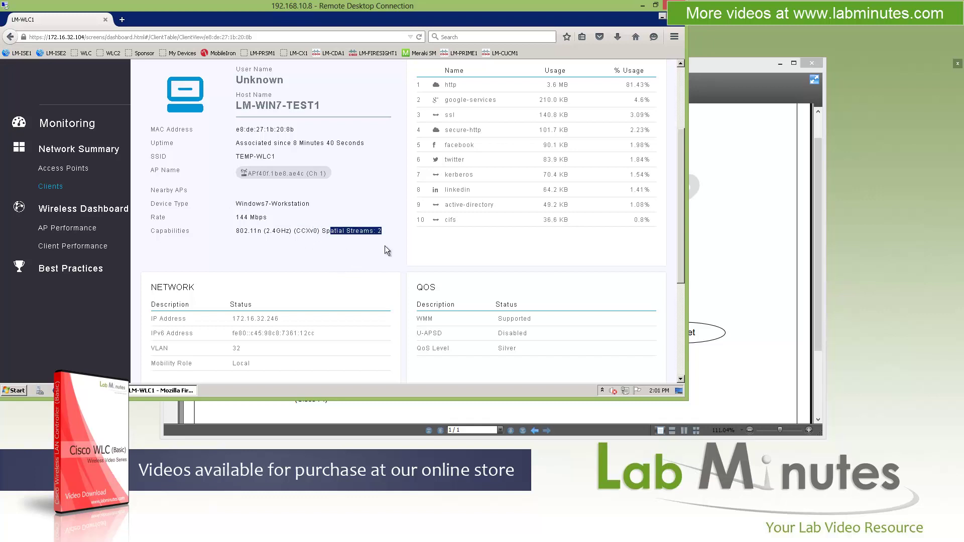
drag(347, 232, 384, 232)
drag(386, 232, 372, 232)
scroll(372, 248, down, 3)
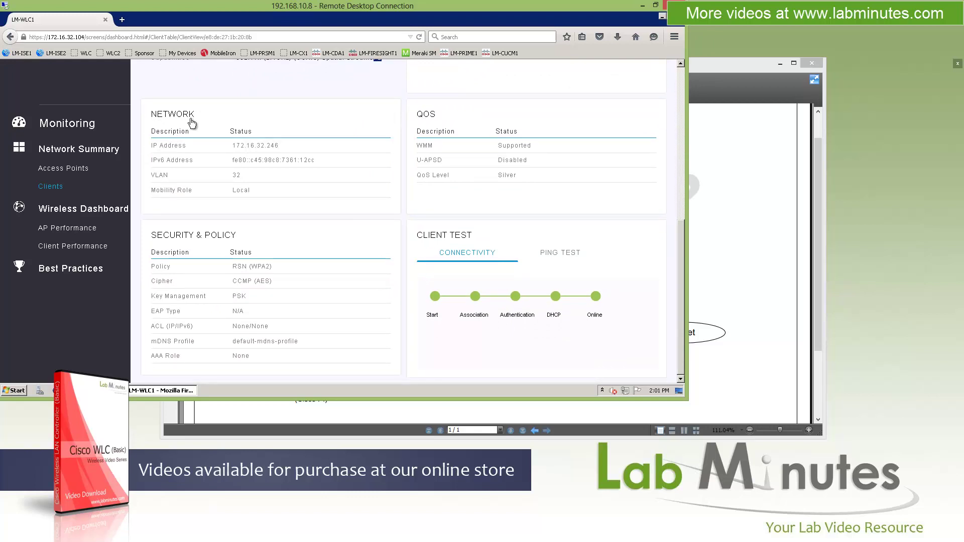
drag(168, 114, 279, 188)
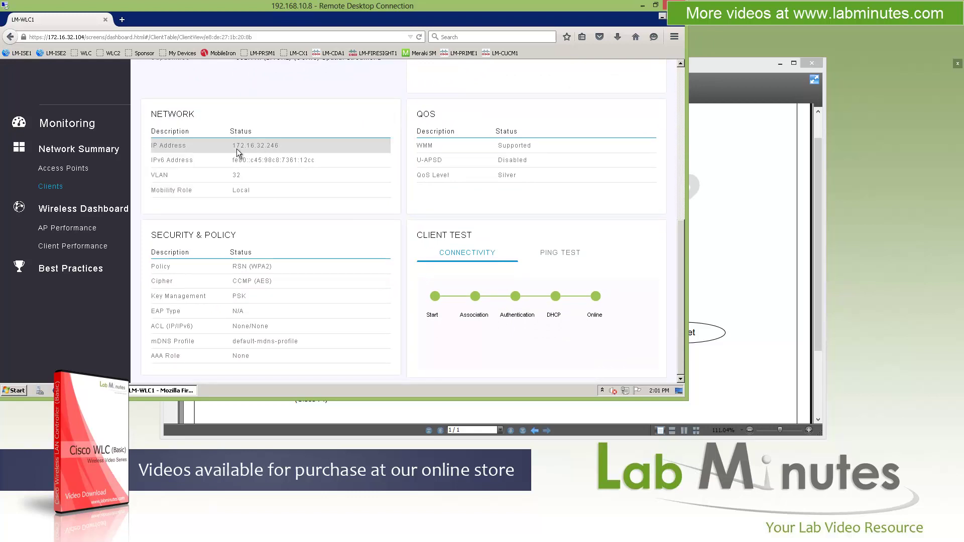
click(236, 265)
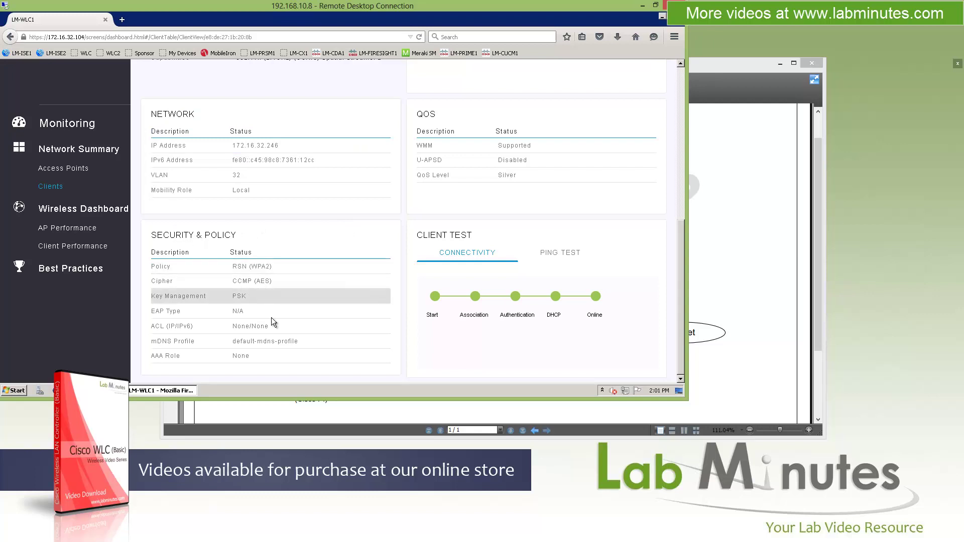
scroll(138, 200, up, 5)
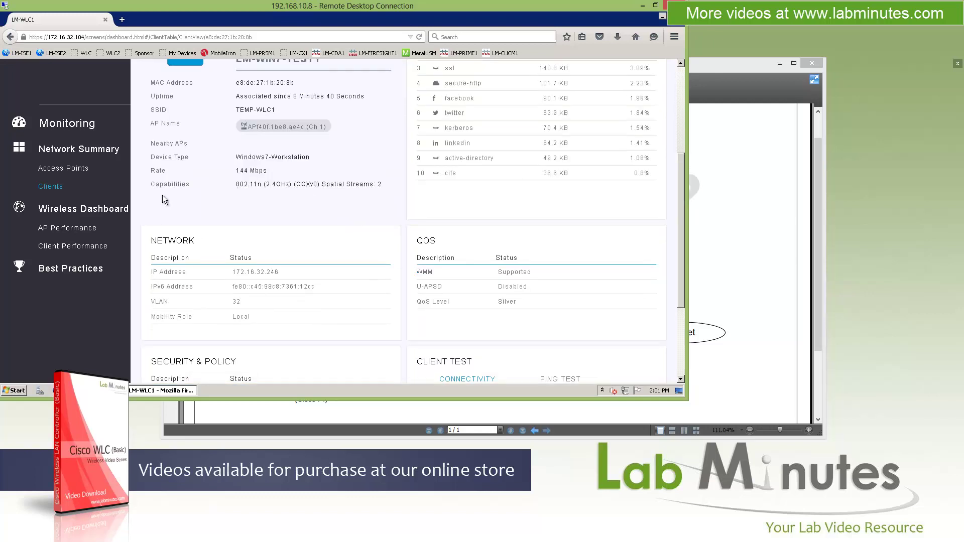
Step: Review the AP Performance charts: about 15% 2.4 GHz interference impact and no coverage hole events
click(64, 230)
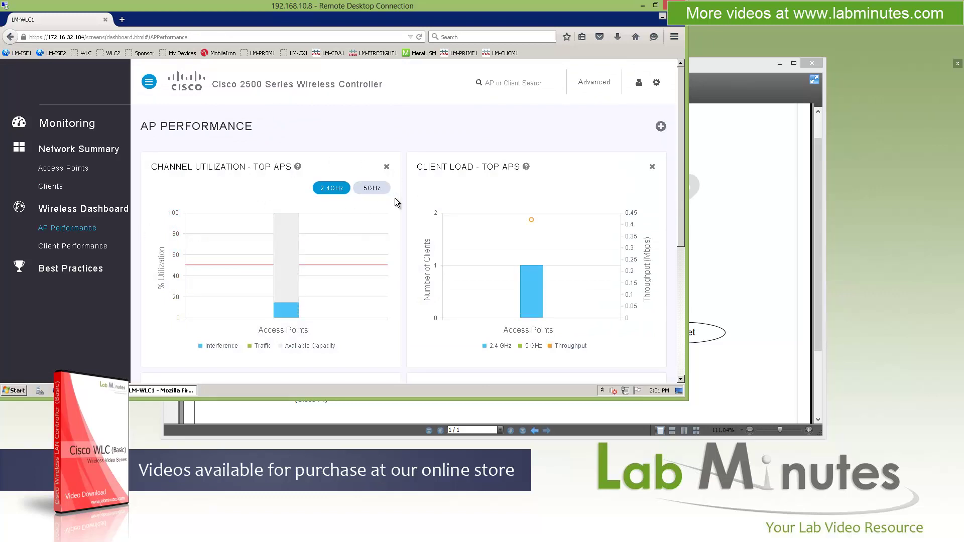
scroll(399, 199, down, 5)
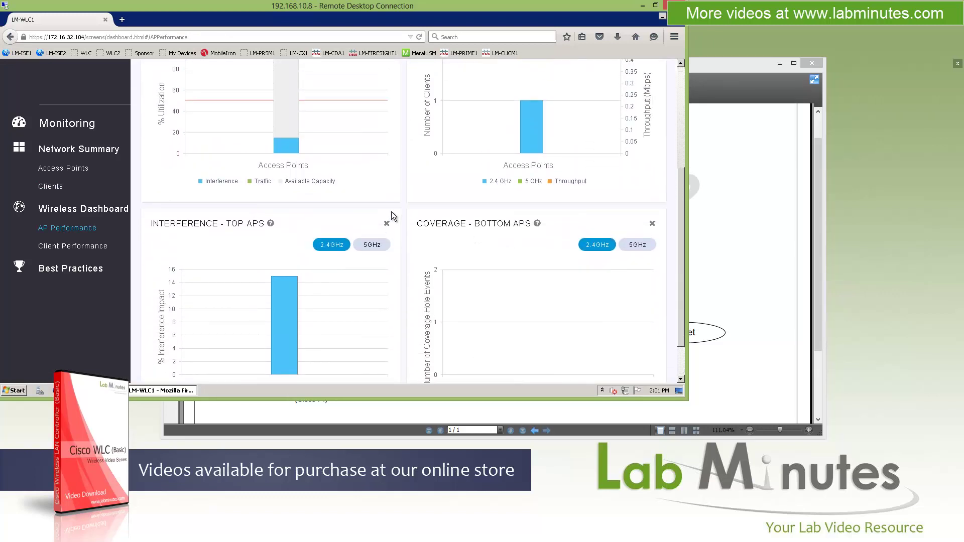
scroll(392, 216, up, 5)
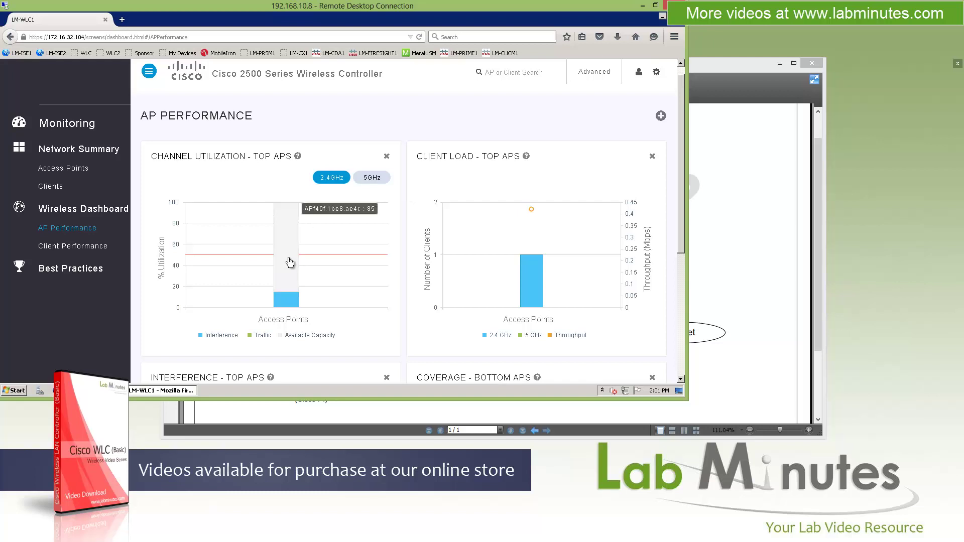
mouse_move(285, 304)
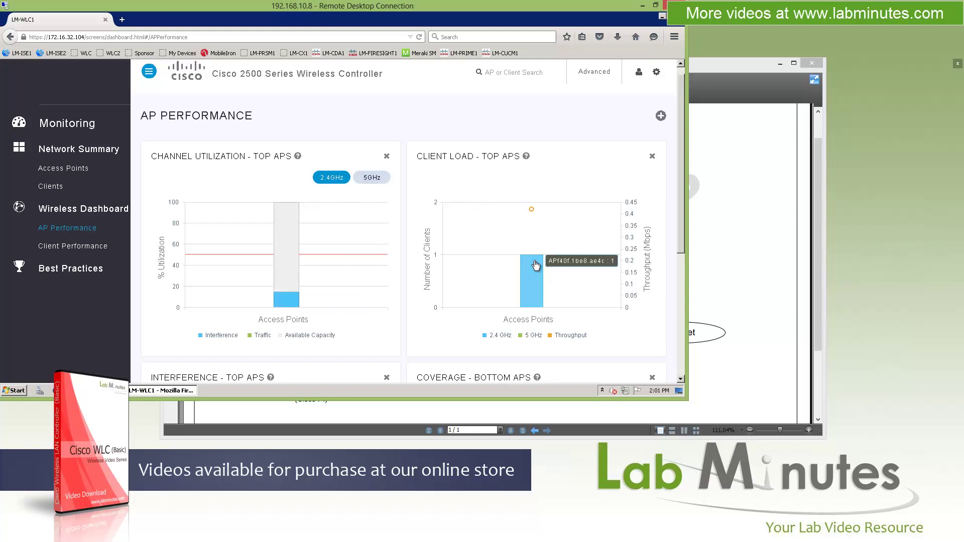
scroll(547, 267, down, 3)
scroll(622, 235, down, 2)
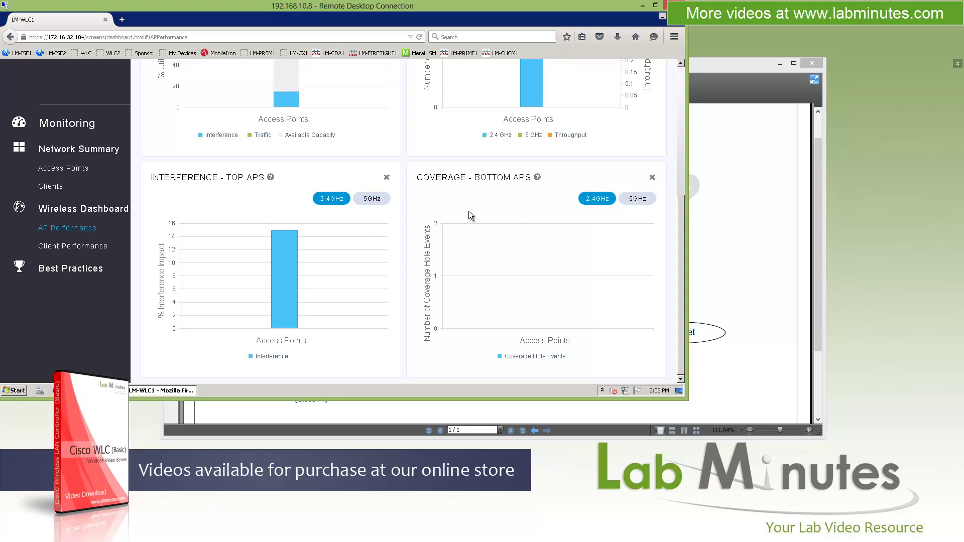
Step: Review Client Performance charts: one client at -20 dBm signal strength, connection rate and signal quality
click(75, 247)
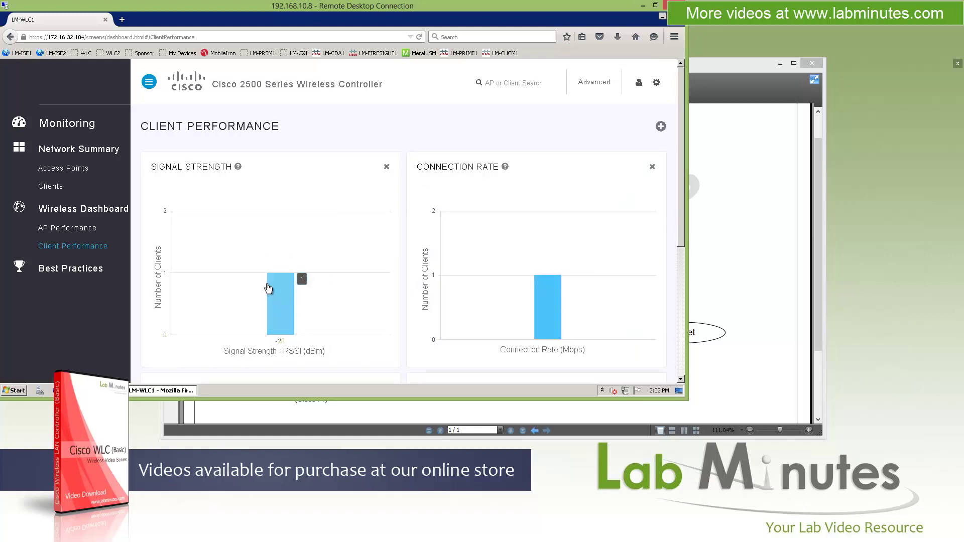
scroll(523, 191, down, 3)
mouse_move(552, 197)
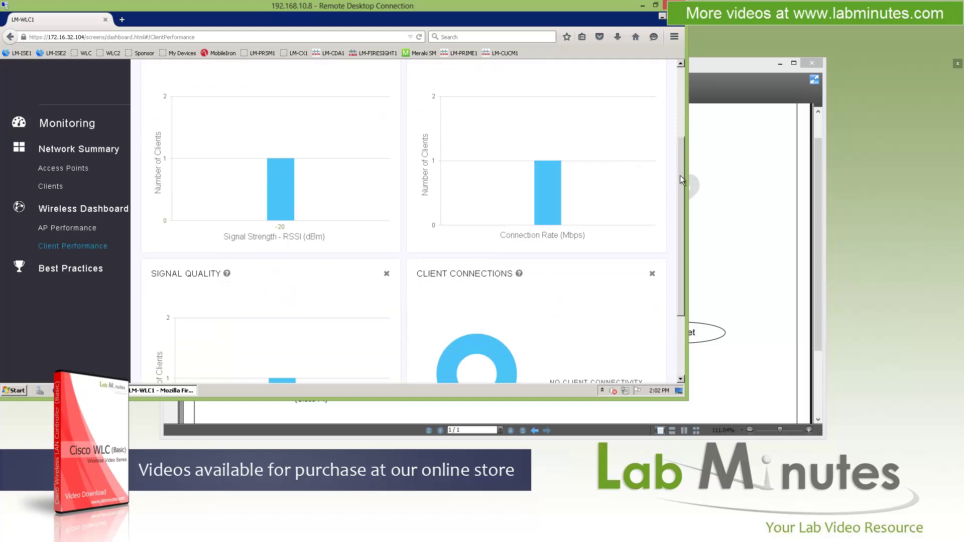
drag(680, 175, 679, 240)
scroll(682, 206, down, 1)
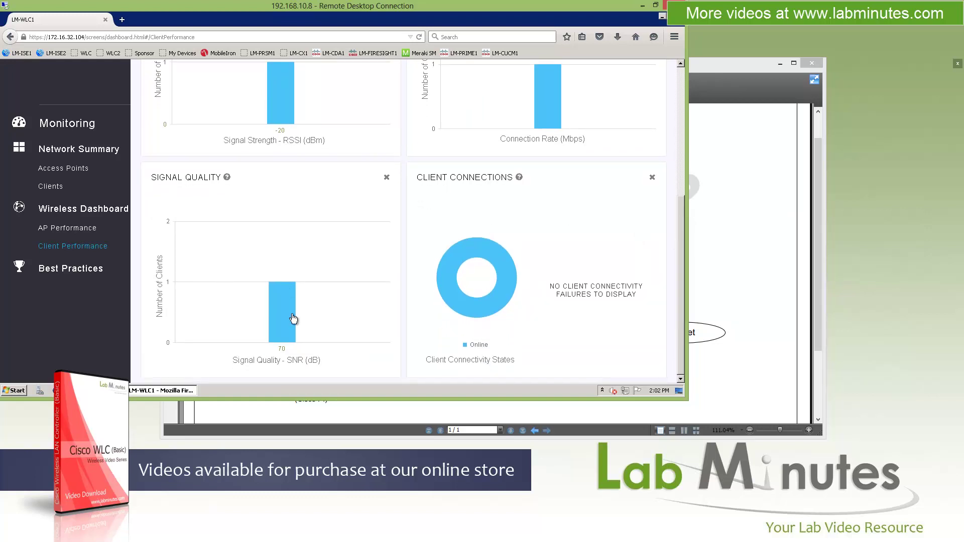
mouse_move(478, 287)
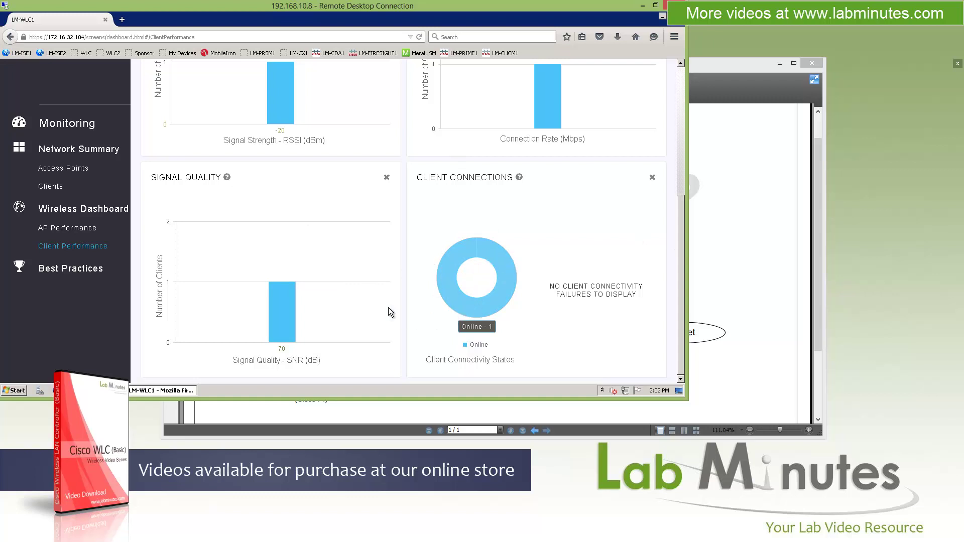
scroll(384, 277, up, 5)
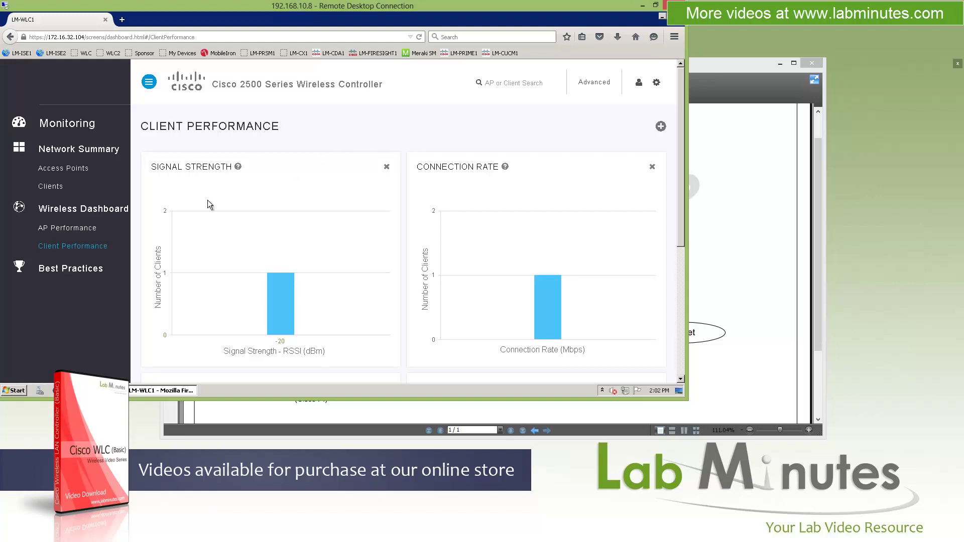
Step: Open Best Practices and inspect the 21/27 compliance level and the AVC Visibility item
click(75, 271)
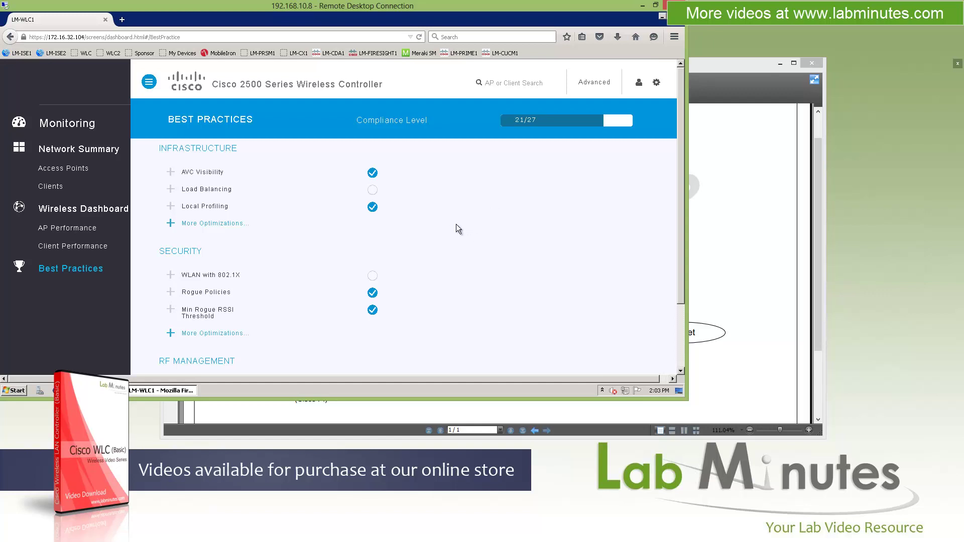
scroll(521, 196, down, 2)
scroll(519, 197, up, 2)
drag(536, 121, 528, 121)
click(445, 216)
drag(420, 121, 360, 122)
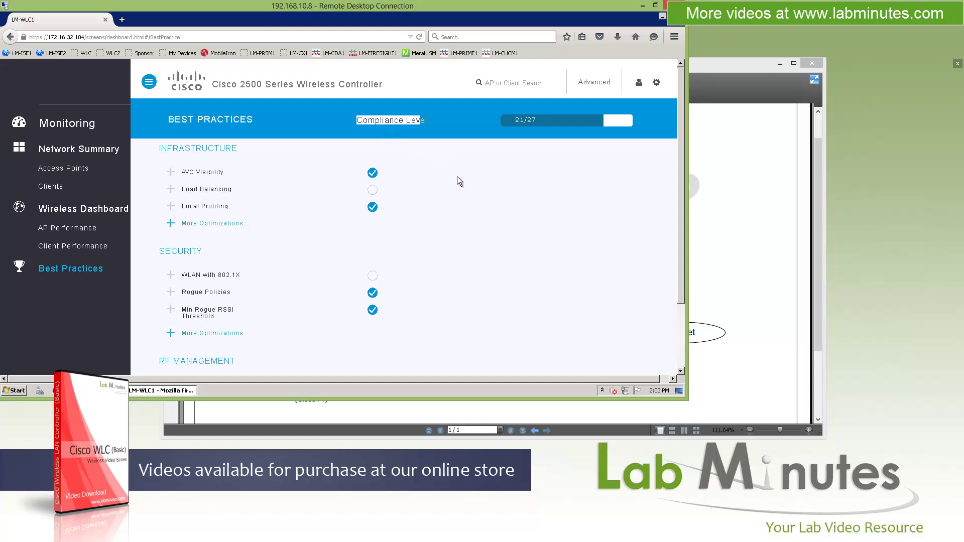
click(438, 184)
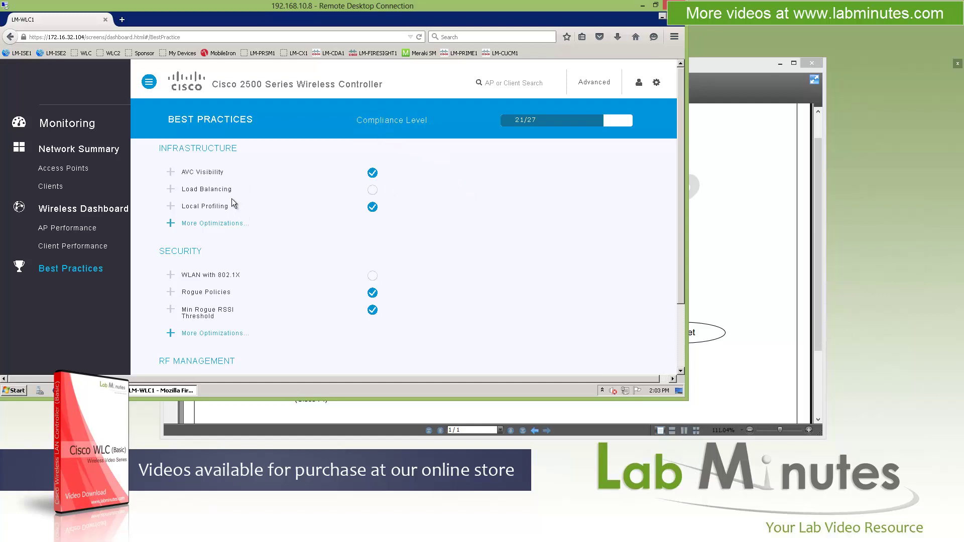
drag(185, 172, 214, 172)
Step: Expand and collapse the Load Balancing recommendation details, then scroll down the list
click(195, 192)
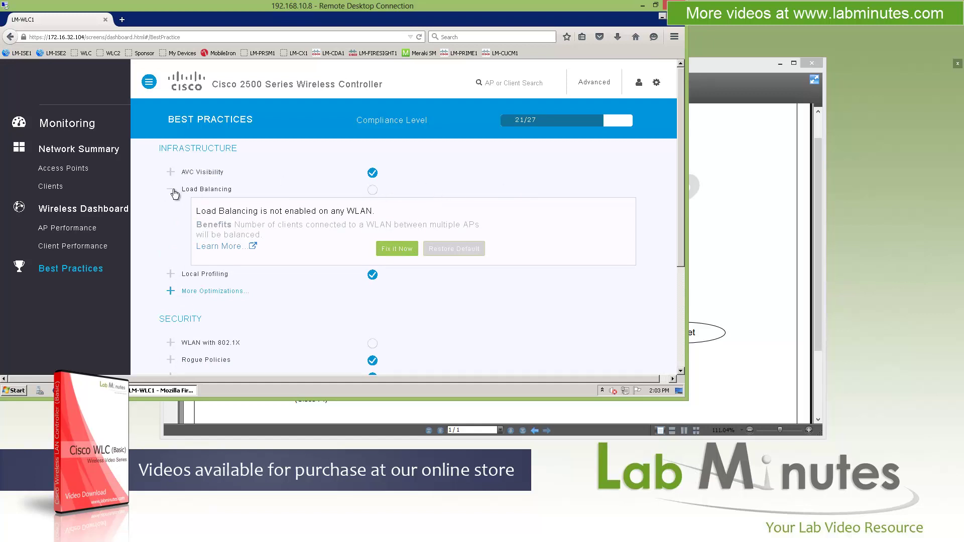
click(172, 189)
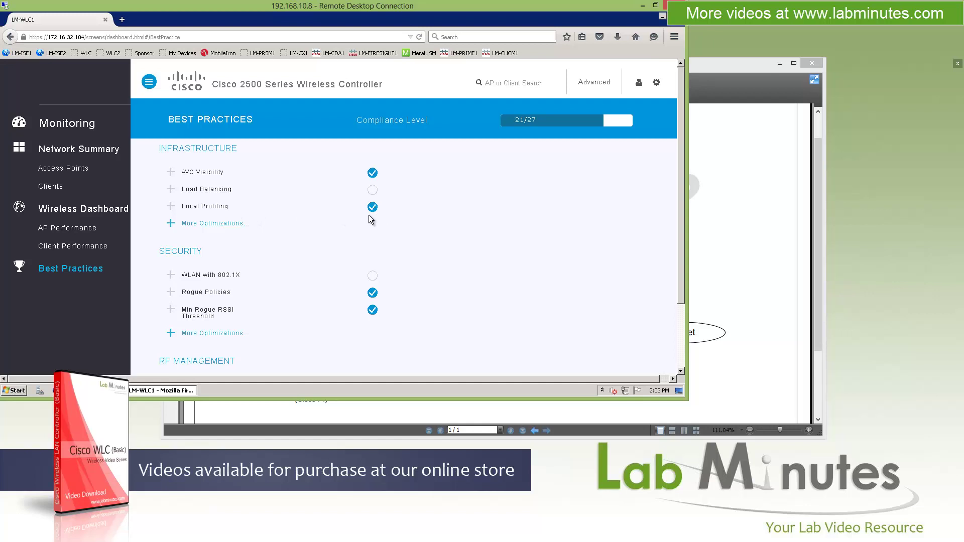
scroll(468, 220, down, 2)
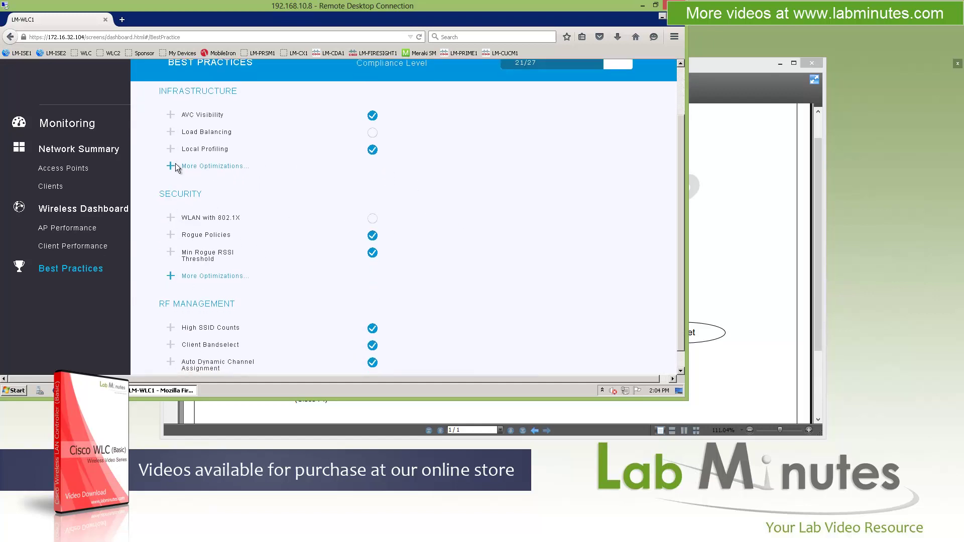
Step: Show more Infrastructure optimizations, reviewing Fast SSID and HTTPs for Management
click(173, 165)
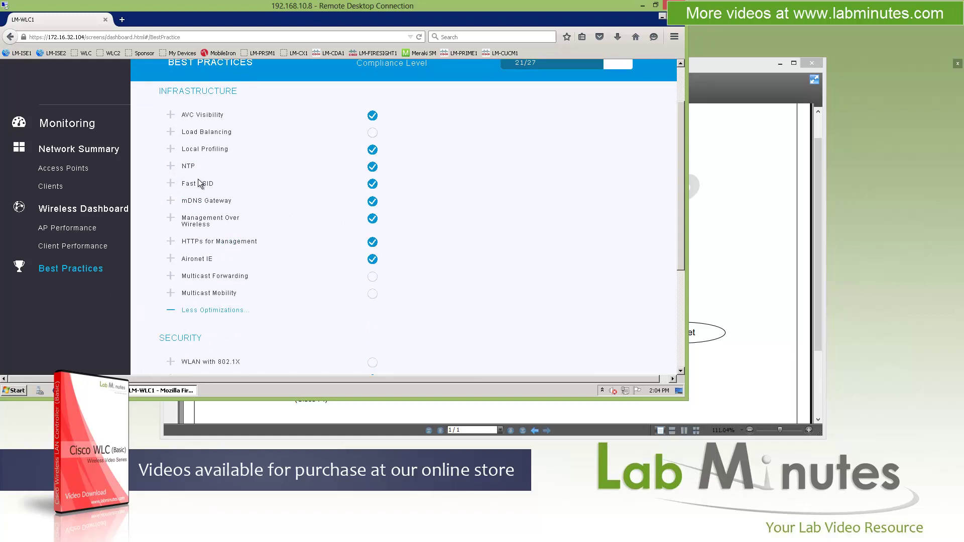
drag(203, 184, 193, 201)
click(214, 263)
drag(239, 242, 187, 259)
click(266, 247)
scroll(221, 191, down, 3)
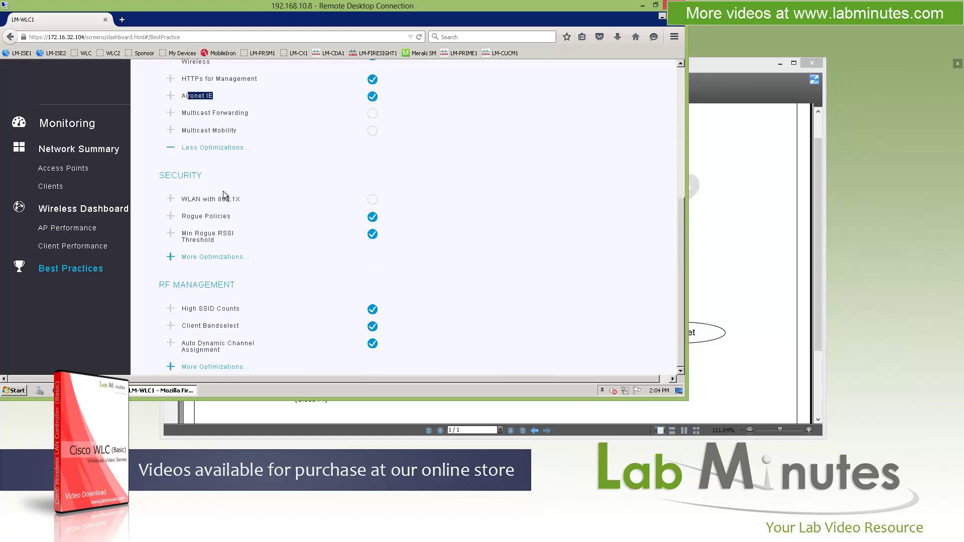
Step: Show more Security optimization items and scroll through them
click(173, 256)
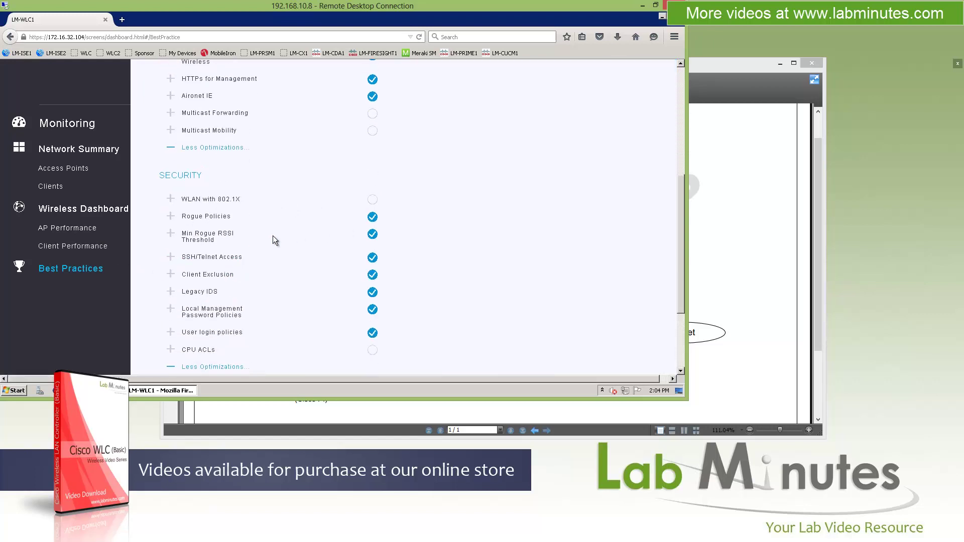
drag(172, 175, 195, 158)
scroll(271, 274, down, 1)
scroll(270, 273, down, 1)
scroll(281, 273, down, 1)
scroll(281, 269, down, 1)
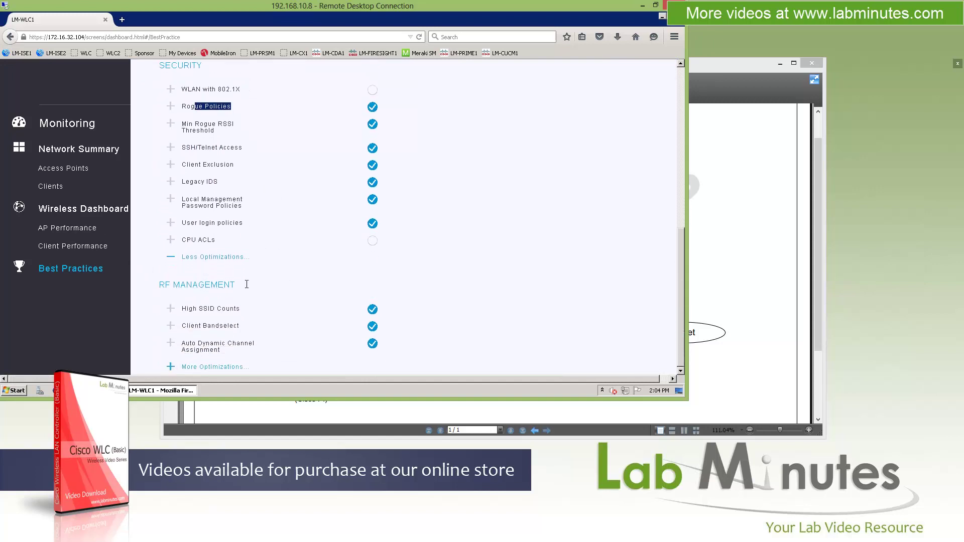
Step: Show more RF Management items, reviewing Client Bandselect and Auto Transmit Power Control, then return to top
click(175, 365)
scroll(517, 200, down, 3)
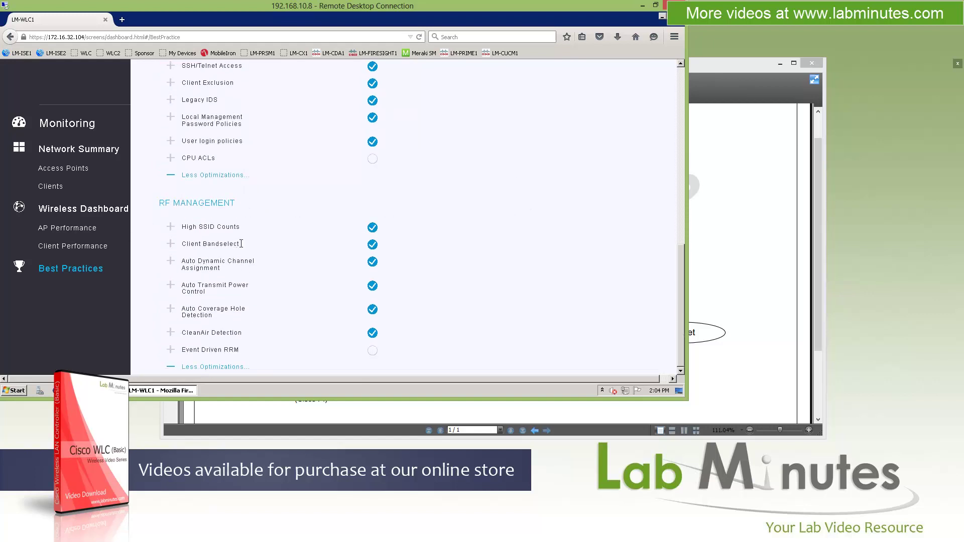
drag(241, 245, 190, 244)
drag(186, 284, 234, 333)
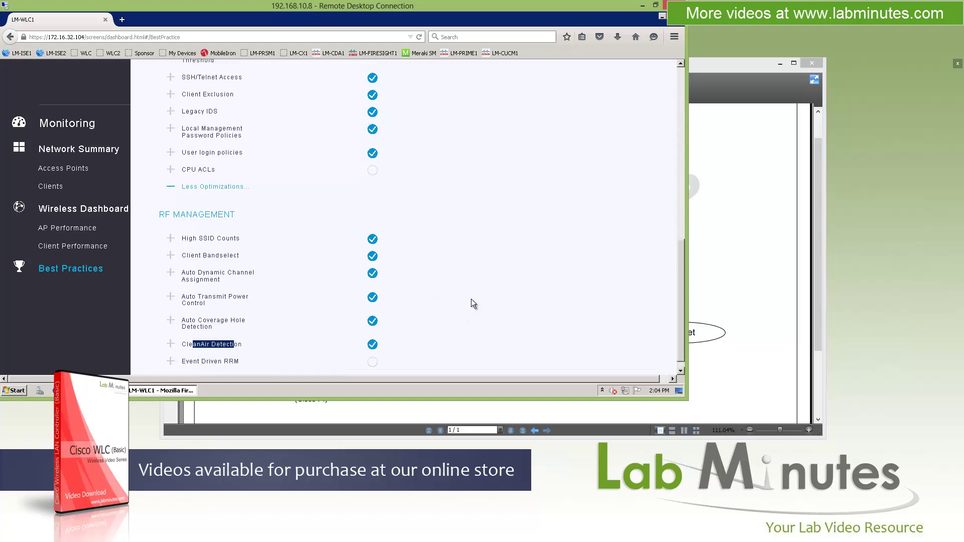
scroll(472, 296, up, 5)
scroll(472, 295, down, 5)
scroll(473, 298, down, 1)
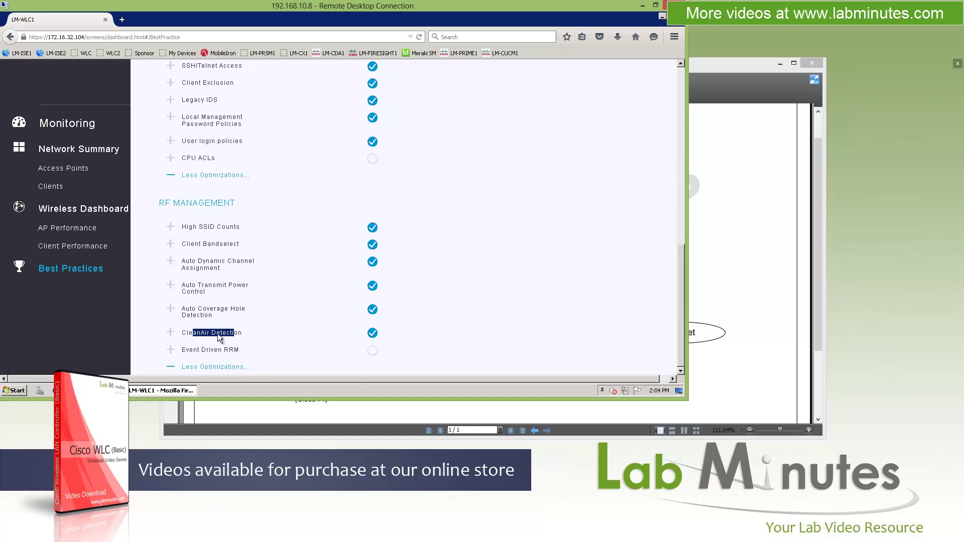
scroll(517, 279, up, 12)
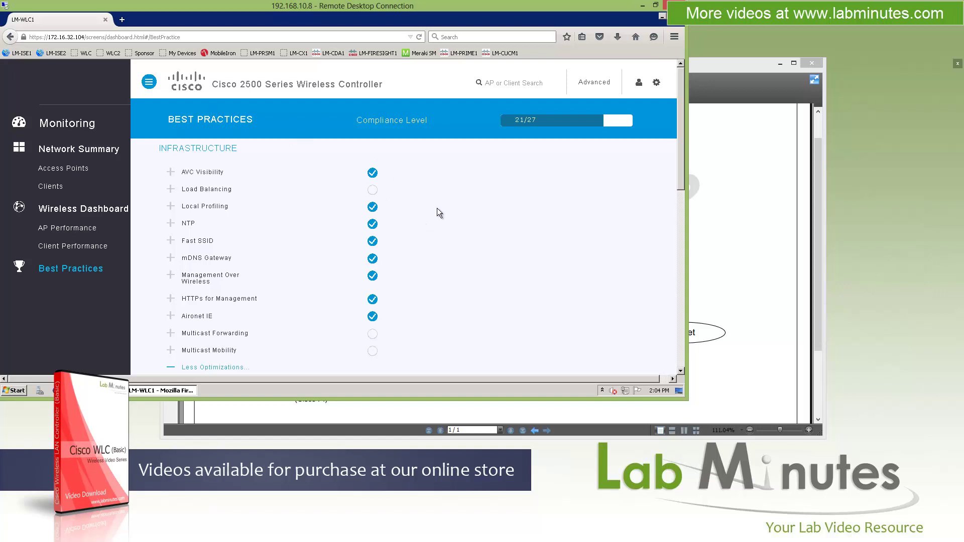
Step: Apply and confirm the Load Balancing fix, raising compliance from 21/27 to 22/27
click(170, 189)
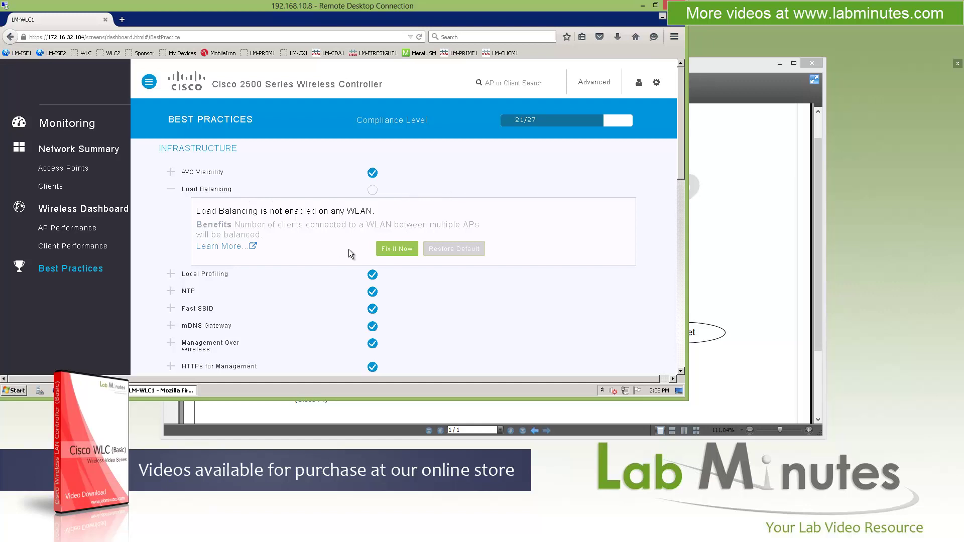
click(405, 252)
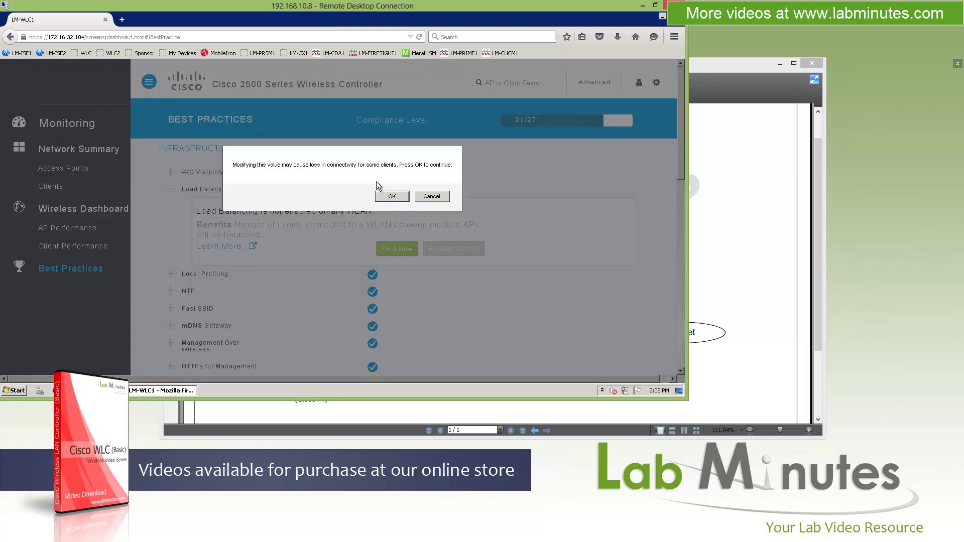
click(397, 193)
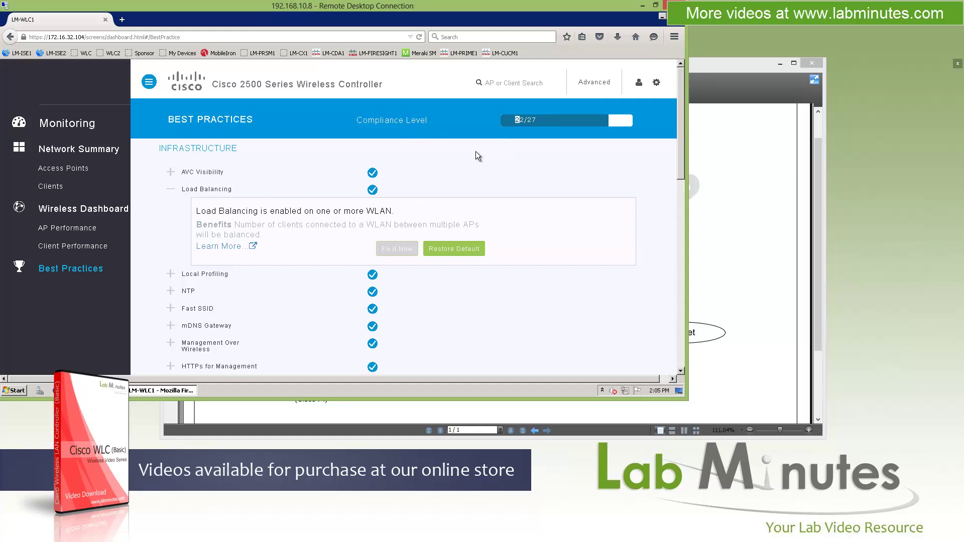
click(171, 189)
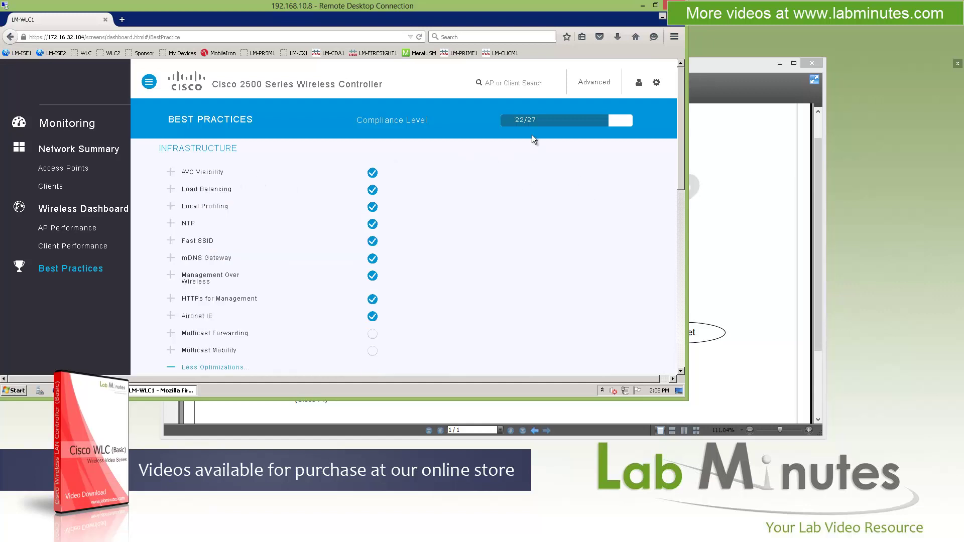
scroll(592, 196, down, 10)
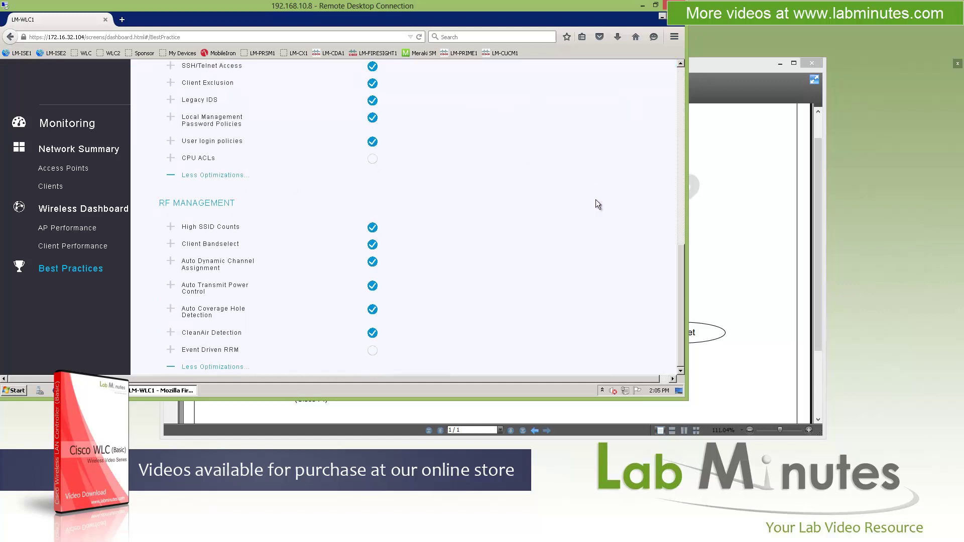
scroll(598, 200, up, 10)
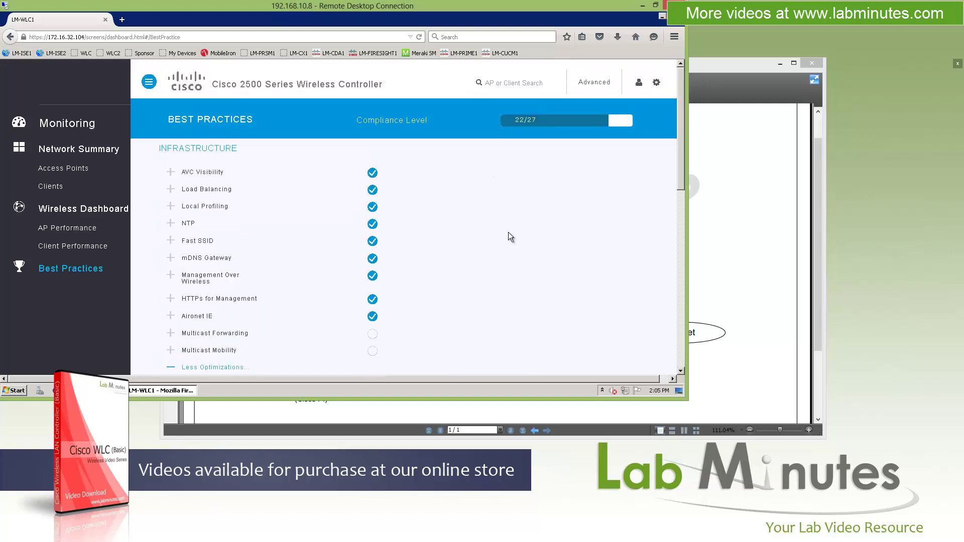
click(540, 86)
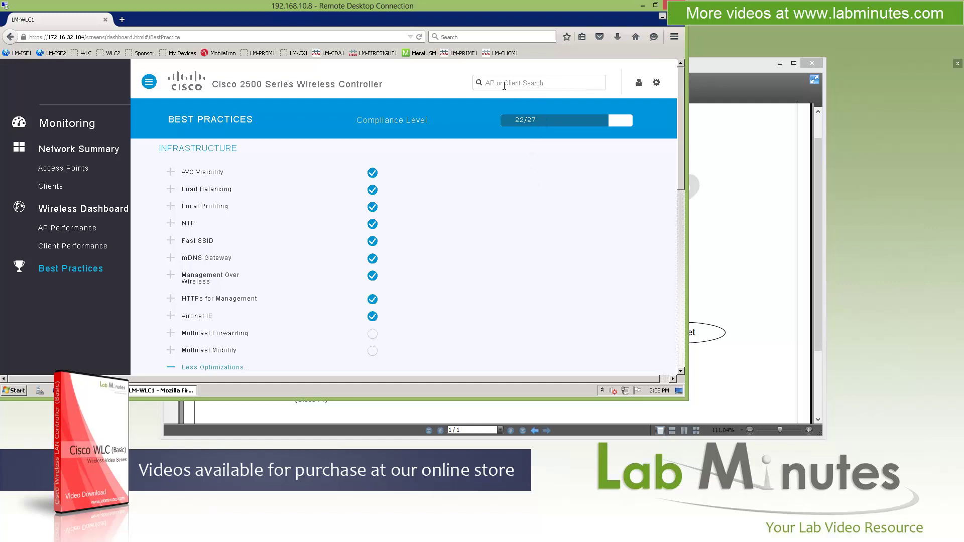
Step: Dismiss the AP or Client search and bring up the user account menu
click(593, 163)
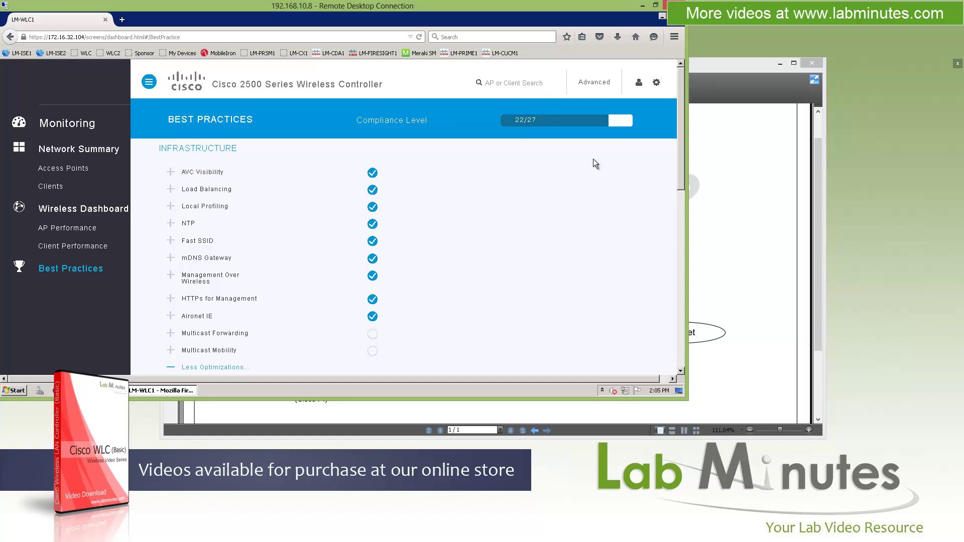
click(597, 84)
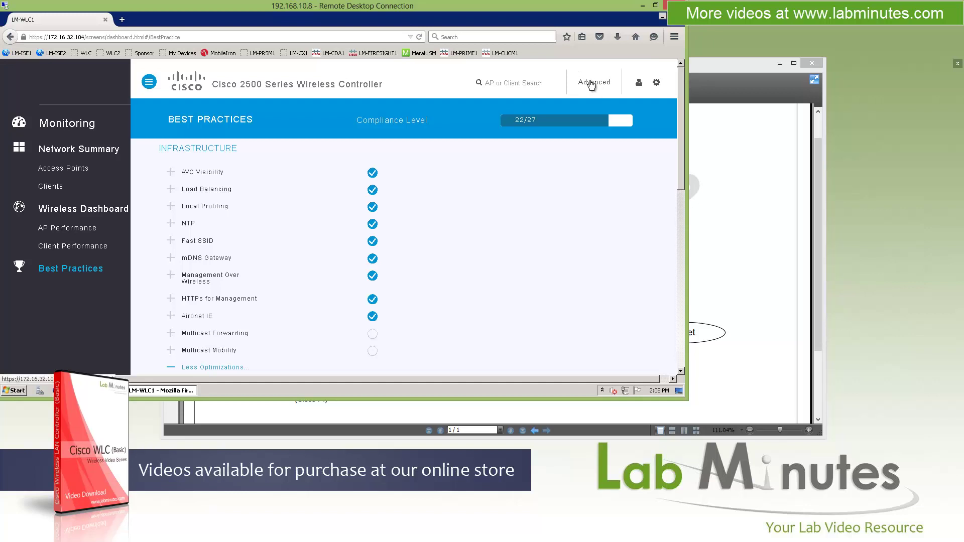
click(641, 85)
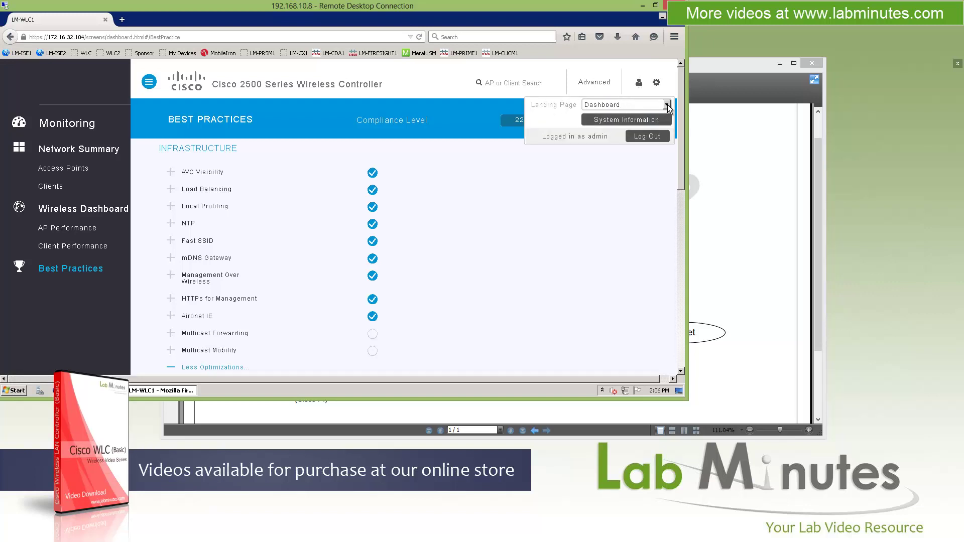
Step: Keep the landing page as Dashboard and view System Information (AIR-CT2504-K9, software 8.1.102.0)
click(667, 104)
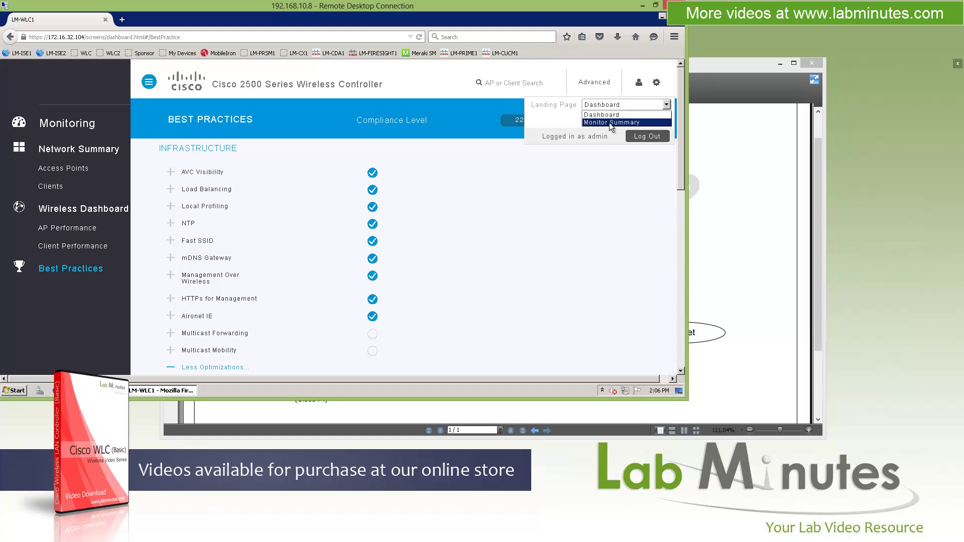
click(556, 113)
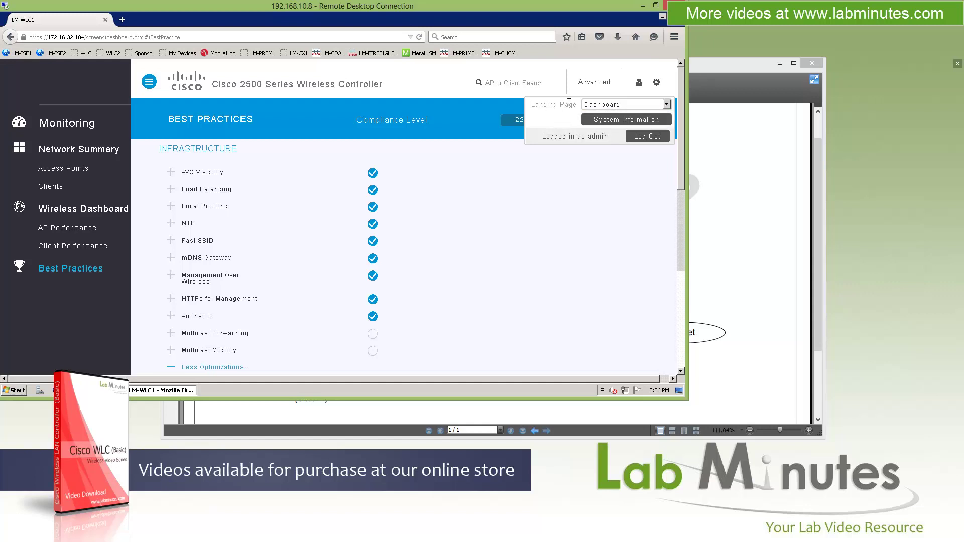
click(616, 122)
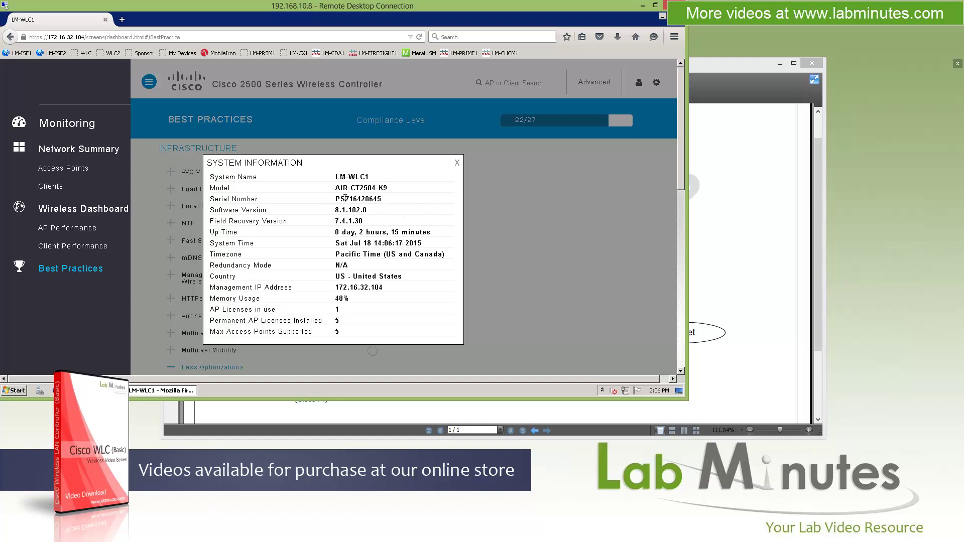
Step: Select the serial number and management IP values, then close the System Information window
drag(382, 199, 347, 212)
drag(384, 287, 351, 288)
drag(317, 332, 232, 319)
click(657, 82)
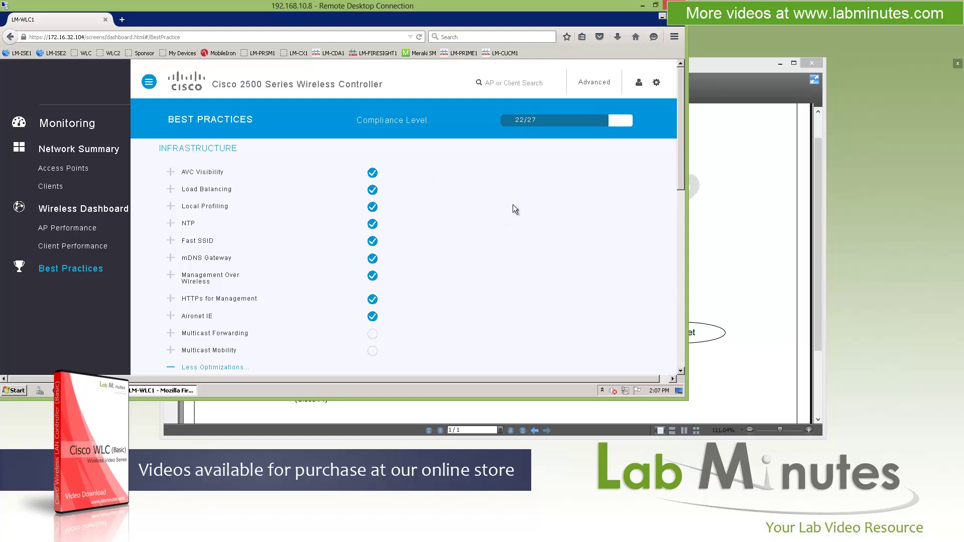
Step: Switch to the Advanced GUI and review Controller Summary, Rogue Summary, Top WLANs and Most Recent Traps
click(594, 83)
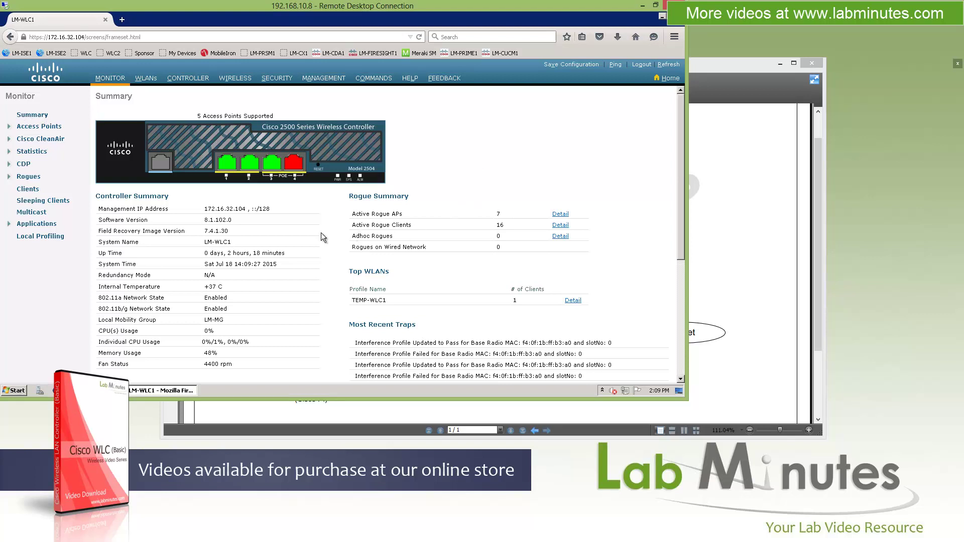
drag(101, 196, 205, 210)
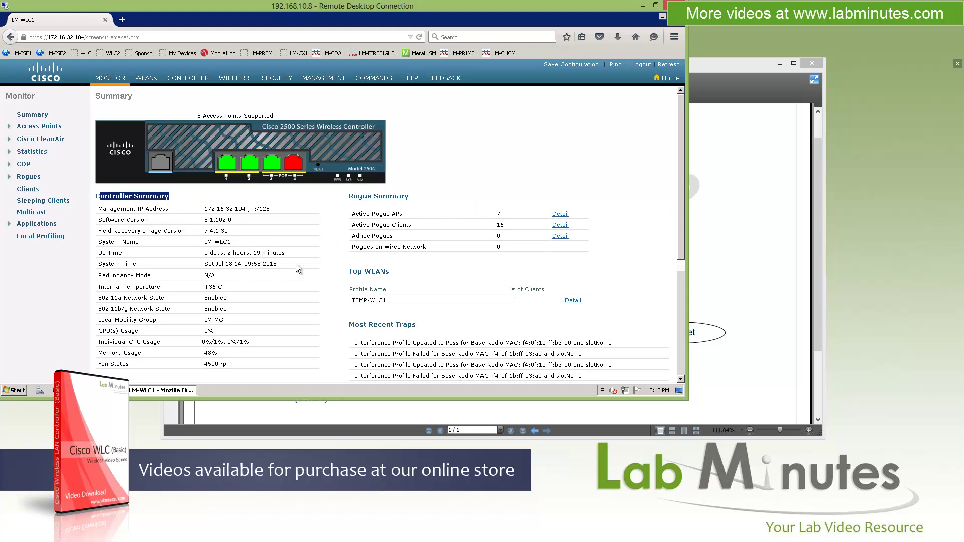
scroll(300, 266, down, 4)
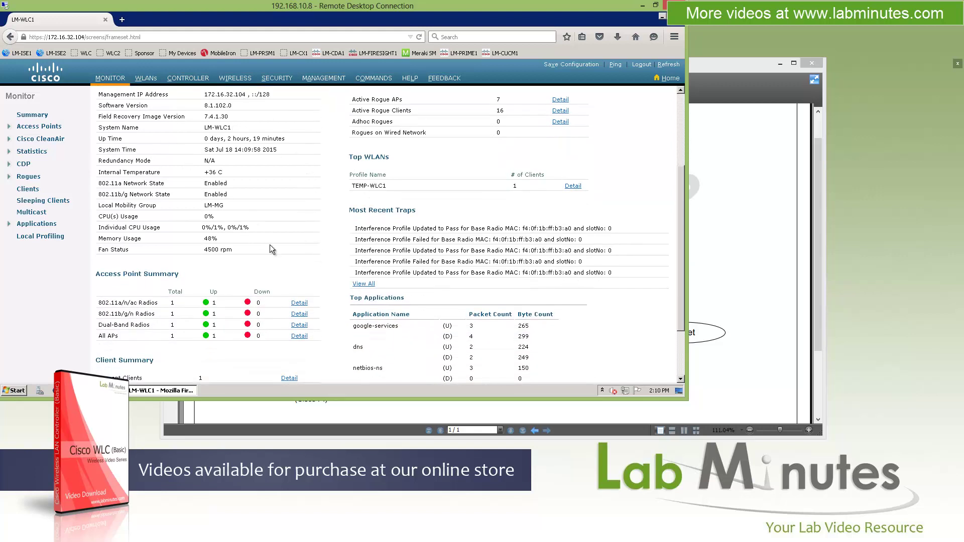
scroll(132, 251, down, 2)
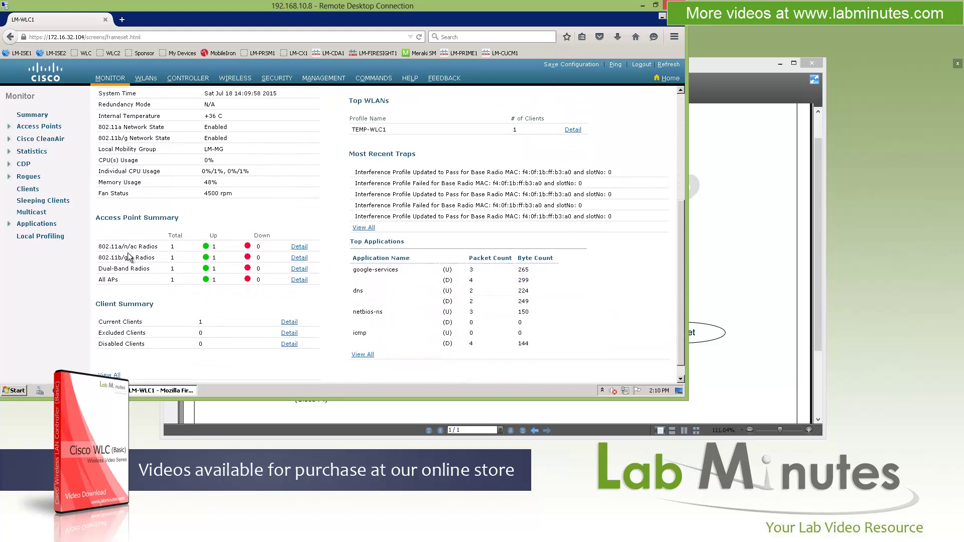
drag(118, 297, 226, 303)
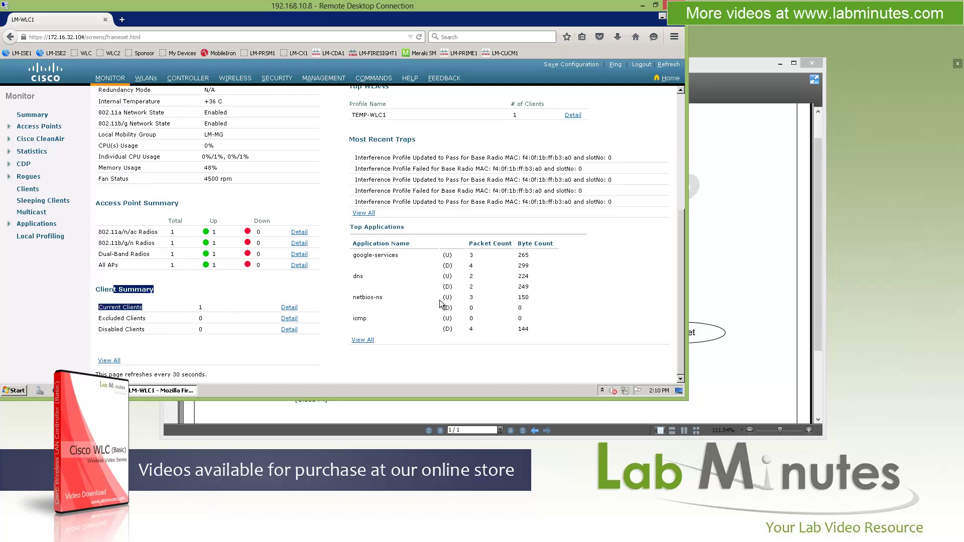
scroll(404, 314, up, 4)
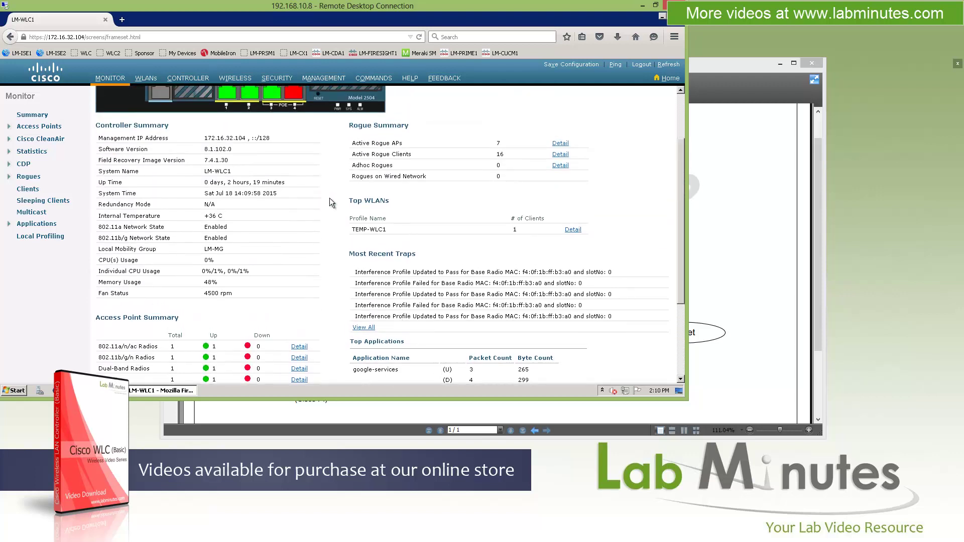
drag(369, 252, 421, 268)
drag(544, 283, 422, 283)
scroll(423, 164, up, 3)
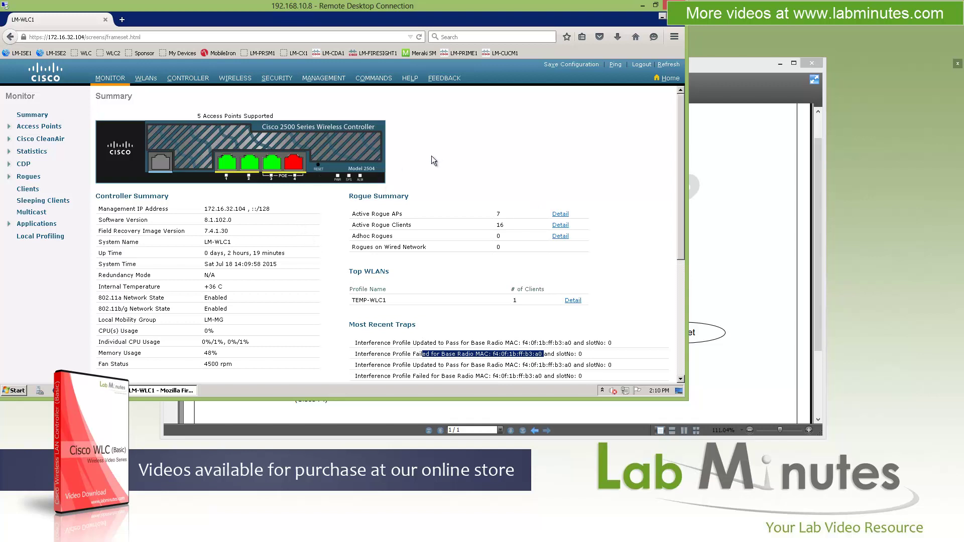
click(39, 126)
Step: List the 802.11a/n/ac radios and scroll right to the CleanAir columns of the single UP radio
click(41, 142)
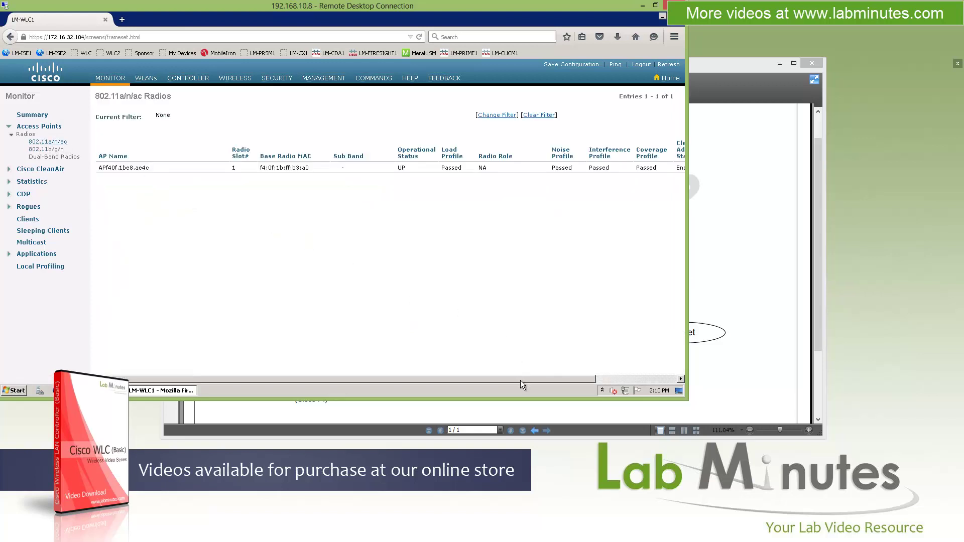
click(59, 151)
drag(430, 380, 512, 378)
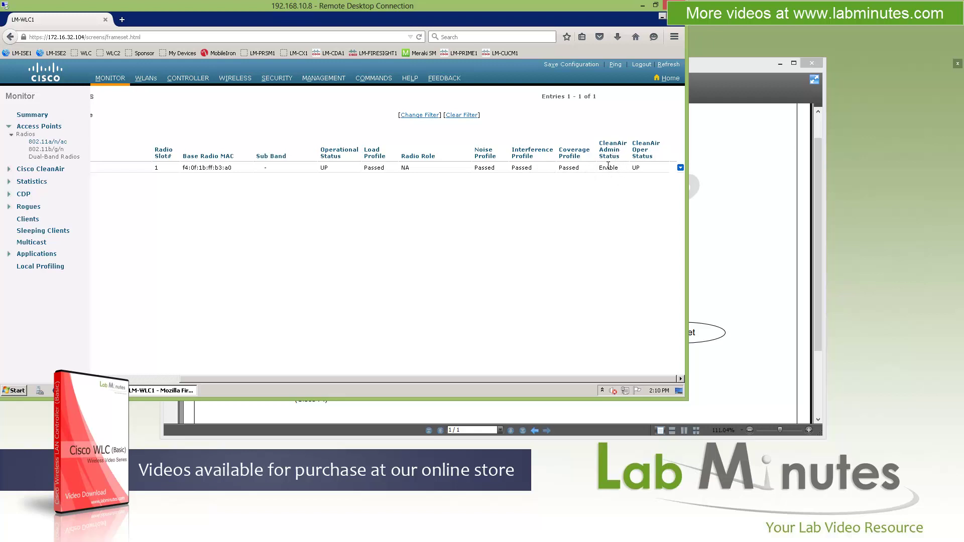
mouse_move(680, 169)
click(648, 172)
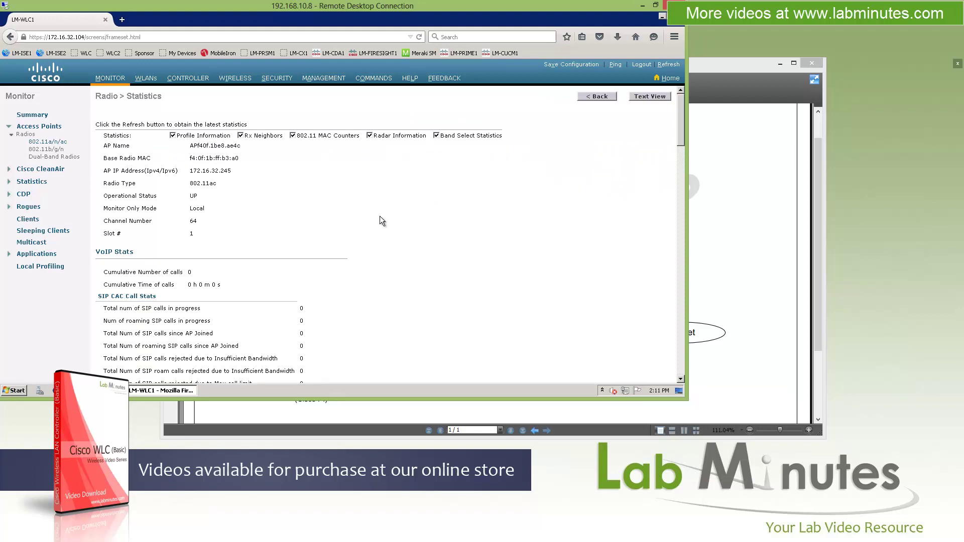
scroll(276, 239, down, 5)
drag(98, 153, 174, 153)
scroll(224, 221, down, 4)
scroll(235, 250, down, 10)
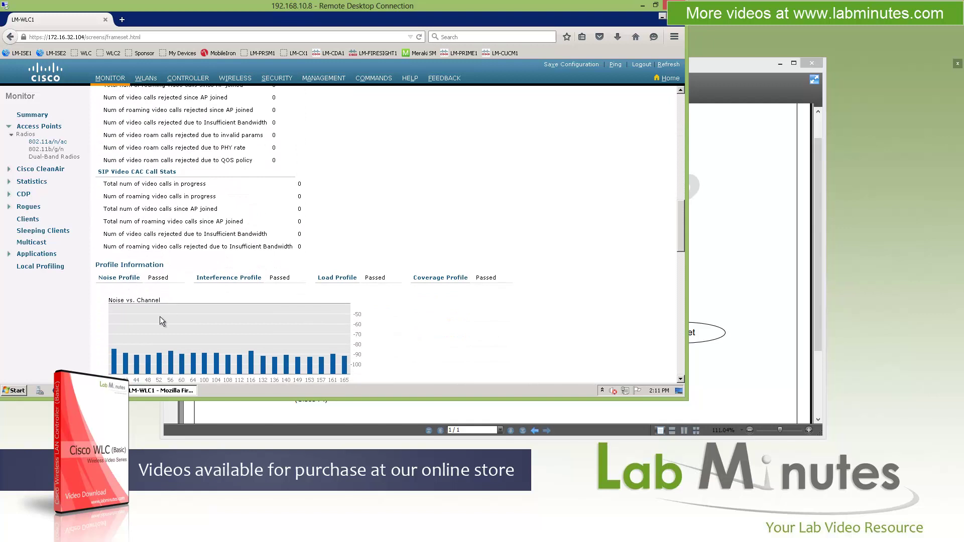
scroll(231, 346, down, 4)
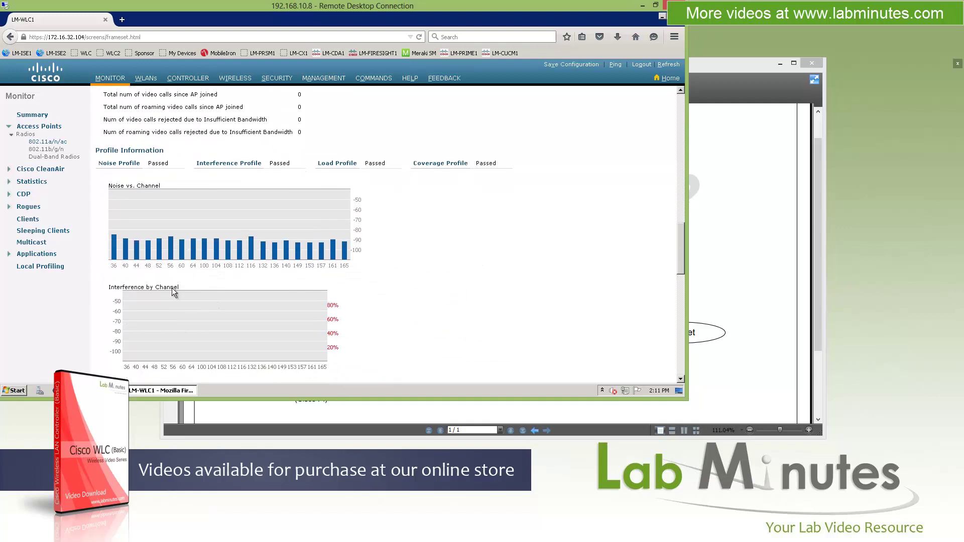
scroll(224, 322, down, 3)
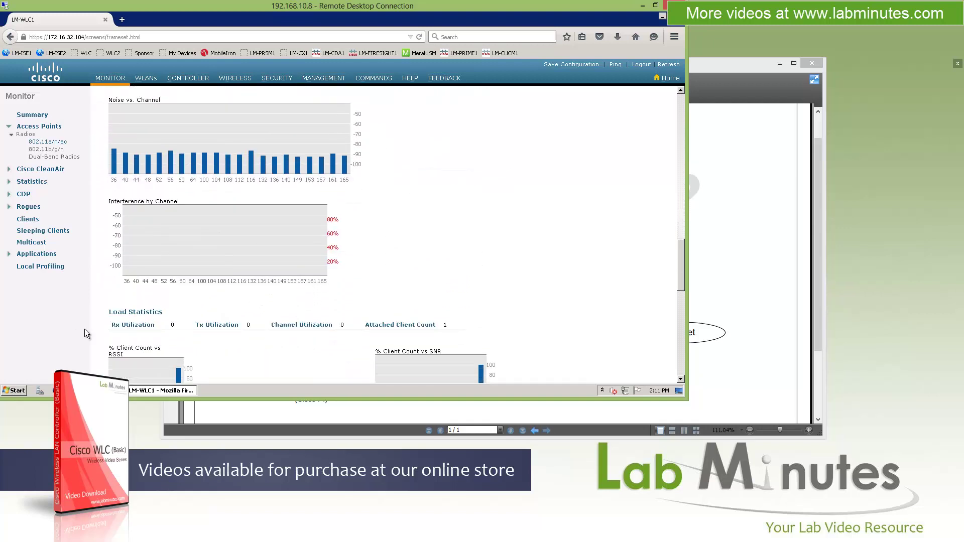
scroll(202, 306, up, 2)
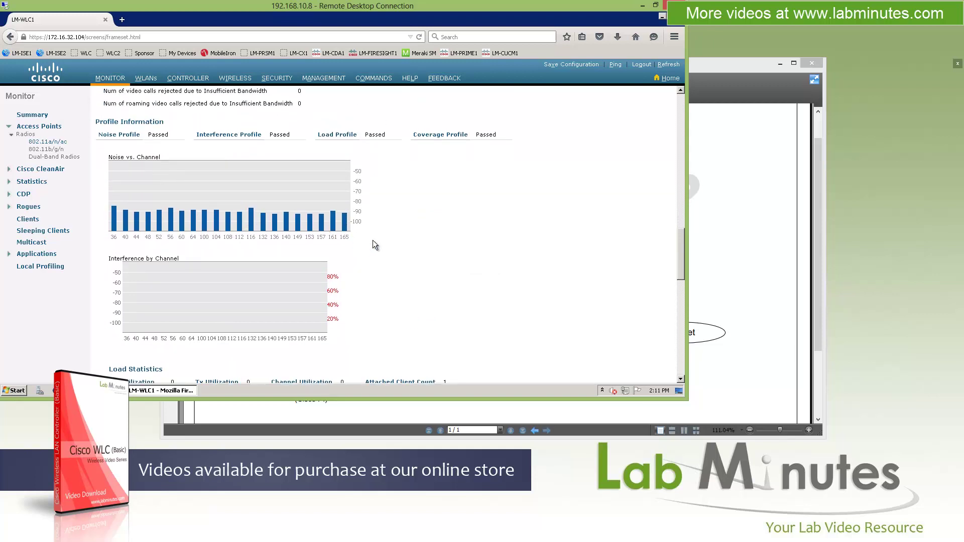
scroll(148, 323, down, 6)
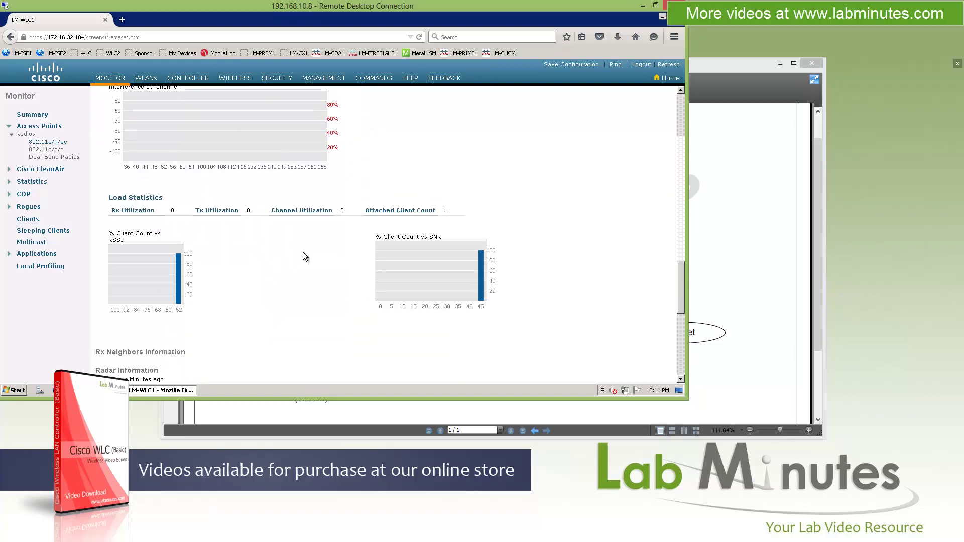
scroll(355, 258, down, 2)
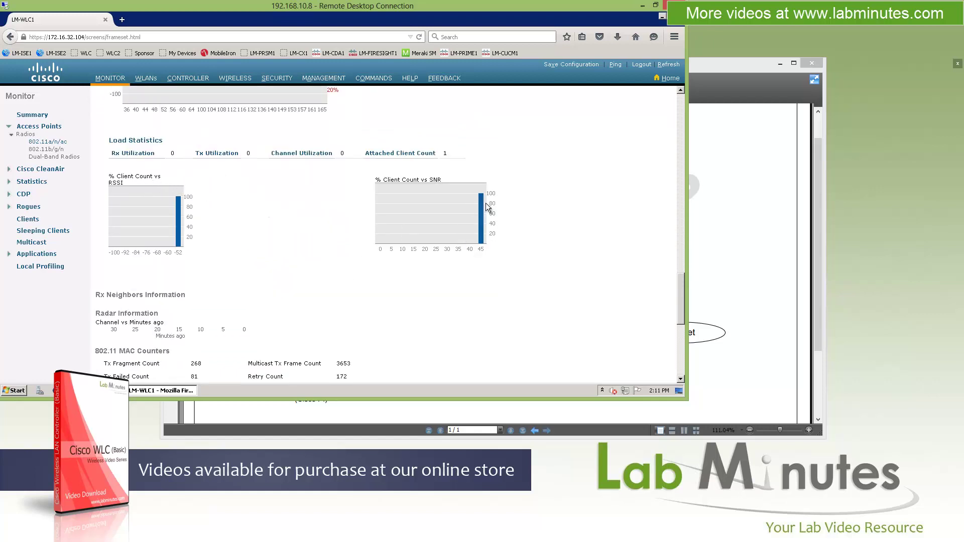
scroll(309, 247, down, 9)
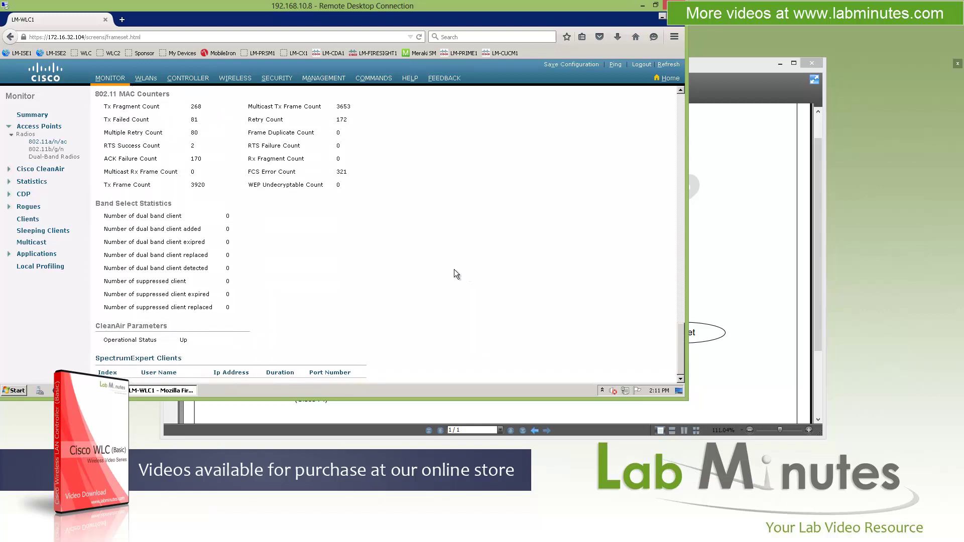
scroll(454, 273, up, 10)
click(655, 96)
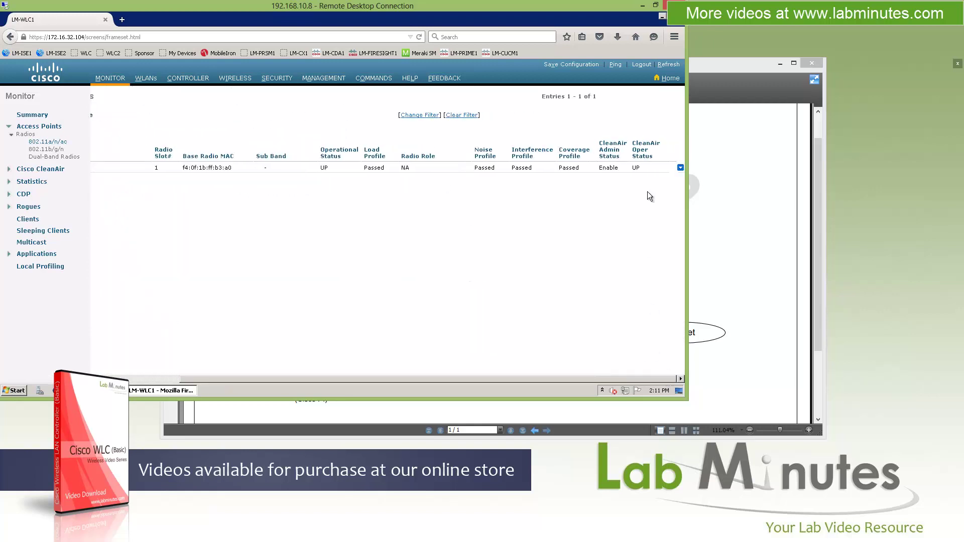
Step: Switch the radio's view to CleanAir rapid update monitoring
mouse_move(681, 167)
click(664, 182)
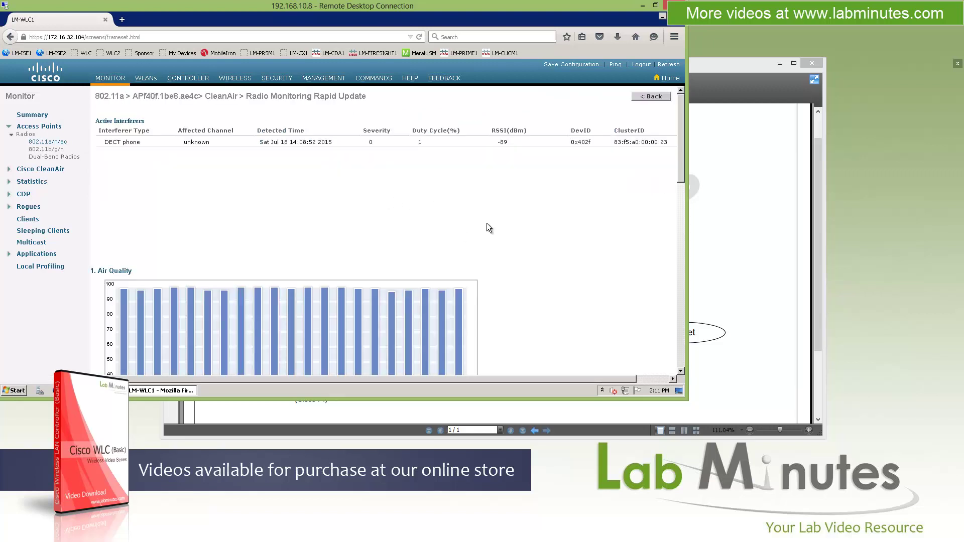
scroll(503, 241, down, 10)
Step: Review the 802.11a/n/ac interference devices (a DECT phone), then the empty 802.11b/g/n BLE Beacons list
click(60, 169)
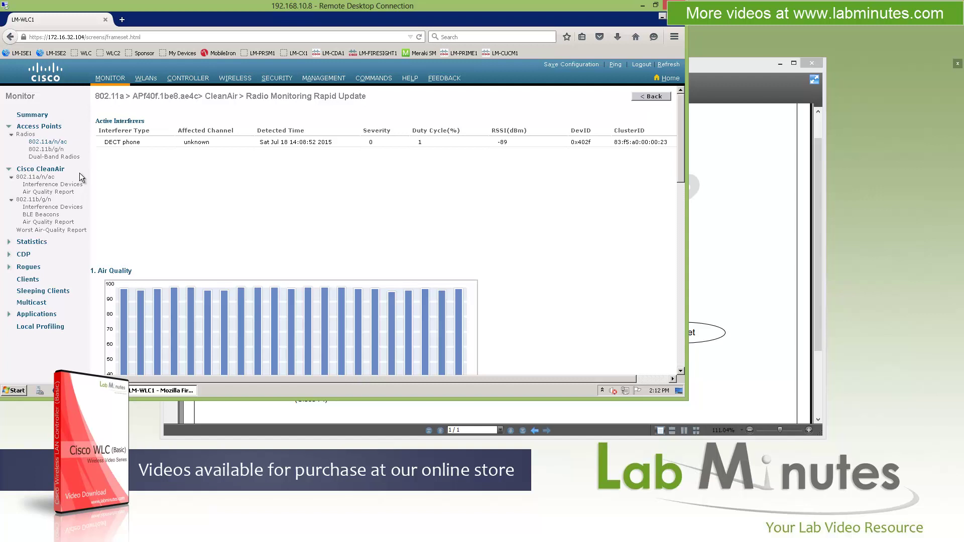
click(51, 185)
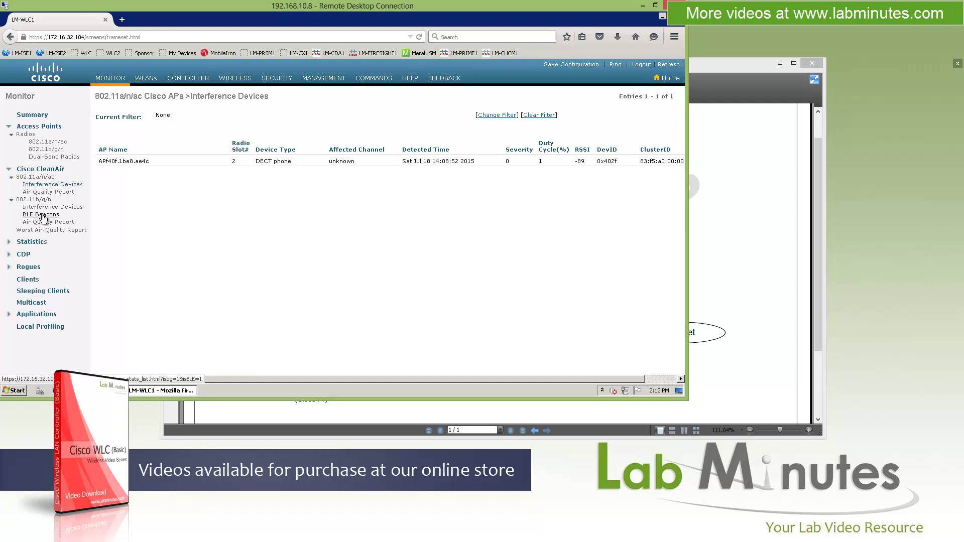
click(42, 215)
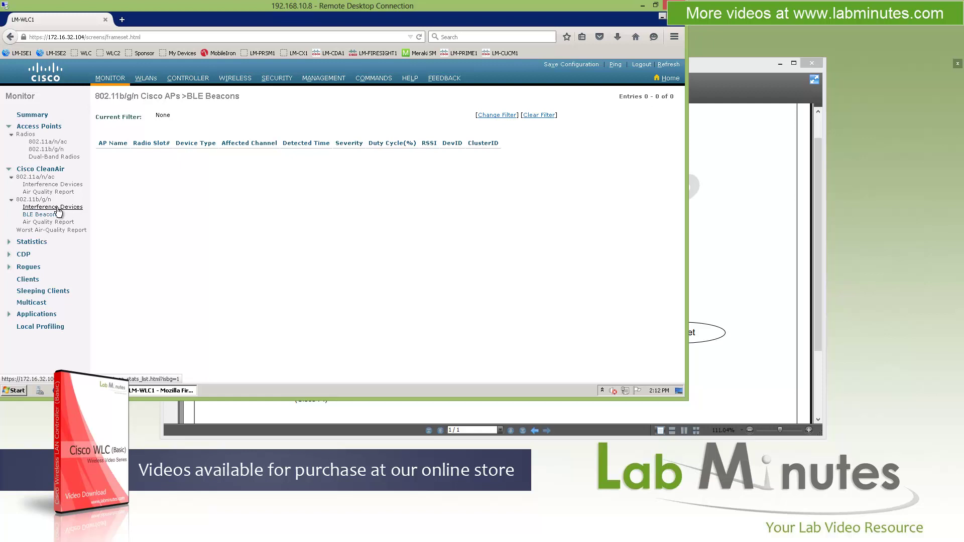
click(40, 169)
Step: Browse controller and AP join statistics, then ports: 1–3 link up, port 4 down
click(32, 182)
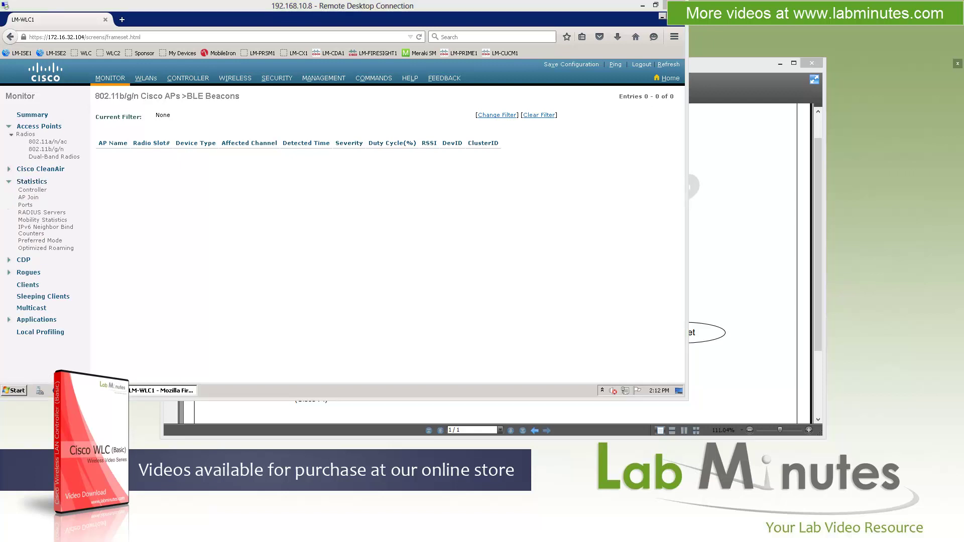
click(33, 190)
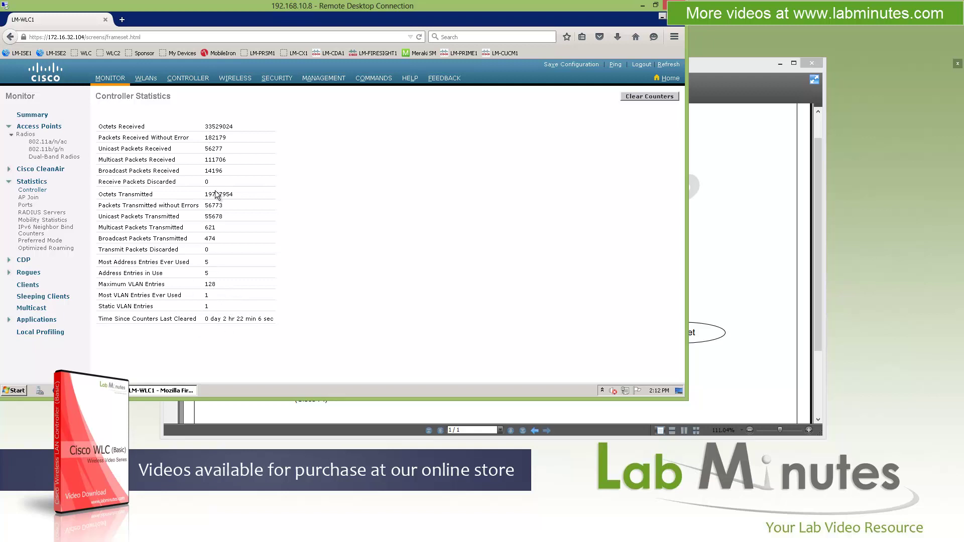
click(28, 197)
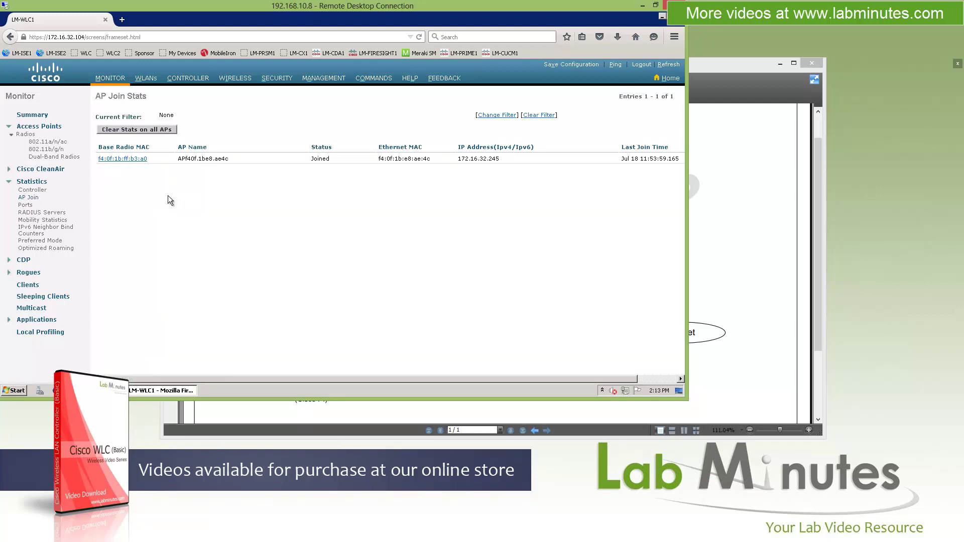
click(23, 205)
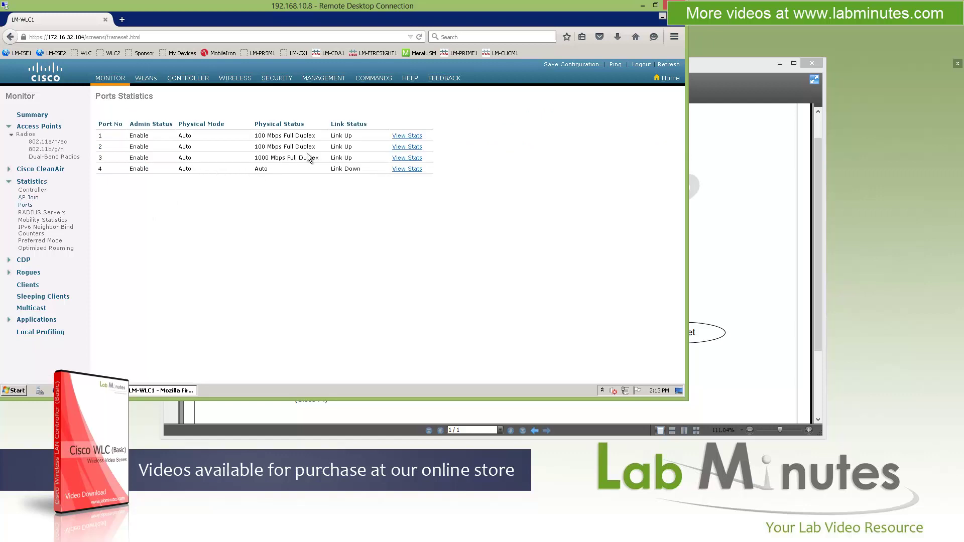
drag(311, 157, 310, 169)
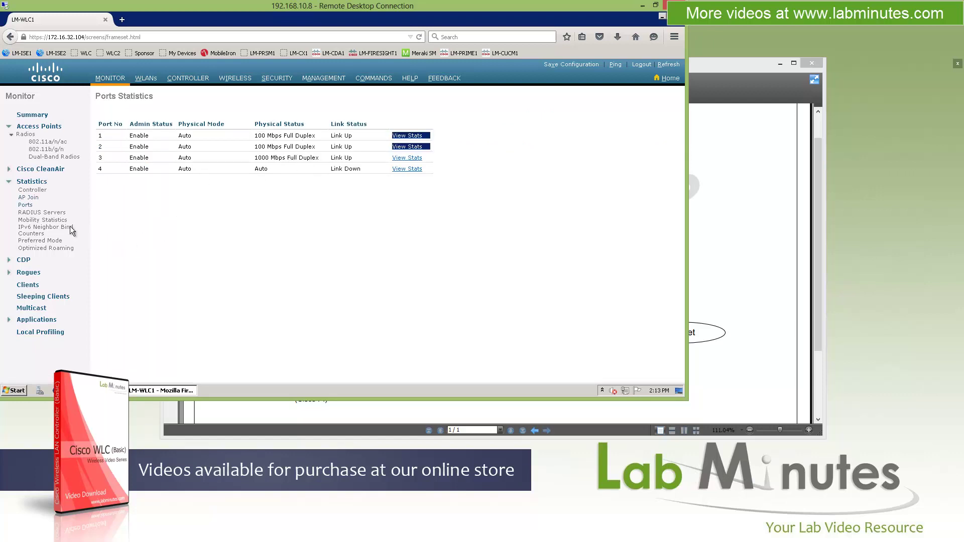
click(292, 155)
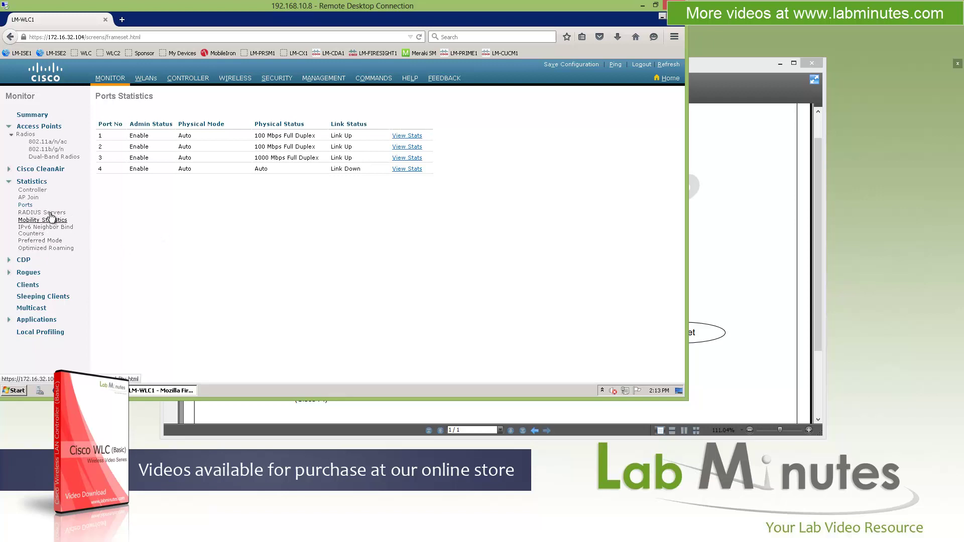
Step: Review CDP interface neighbours (two LM-SW1 links, one AP), then AP neighbour APf40f.1be8.ae4c
click(24, 260)
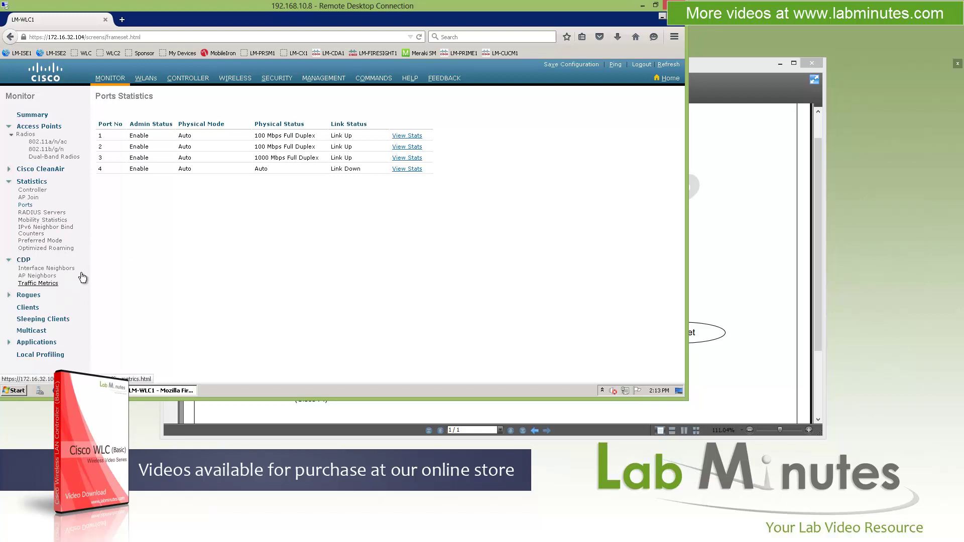
click(45, 268)
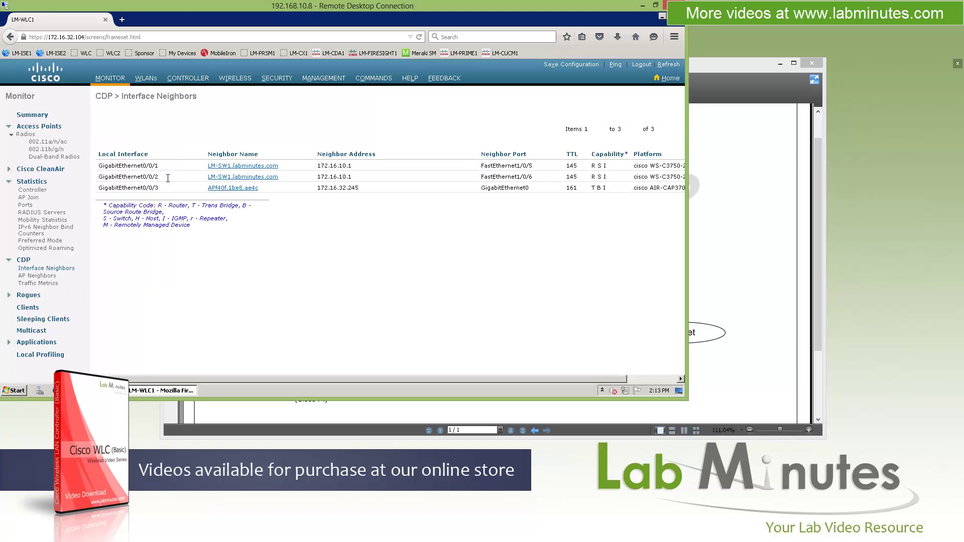
click(37, 276)
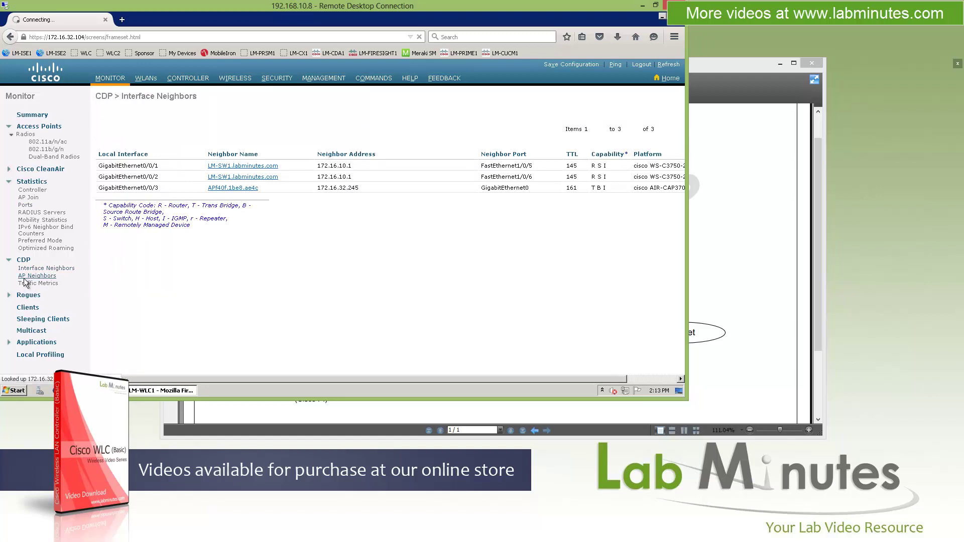
click(9, 182)
click(9, 194)
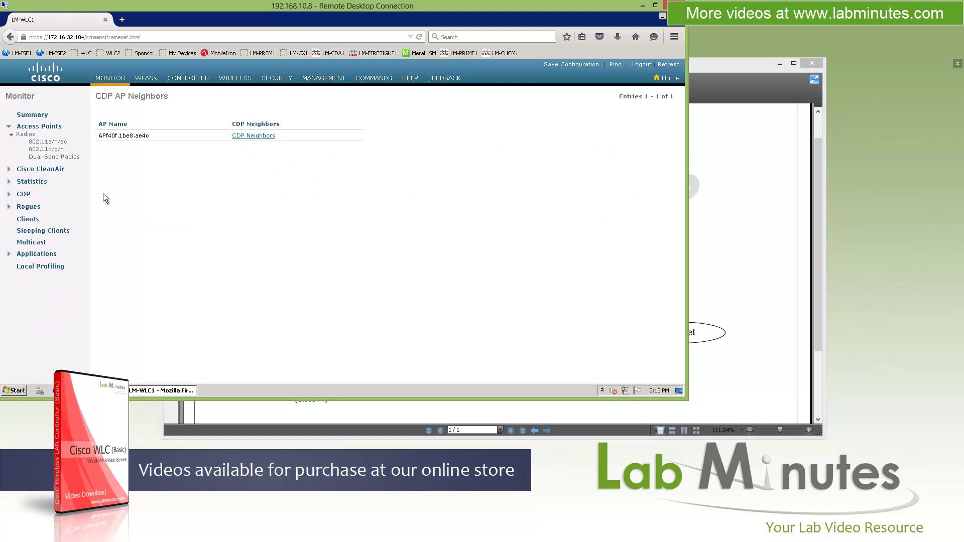
Step: Check Friendly rogue APs, then the 7 Unclassified rogue APs in Alert status
click(29, 208)
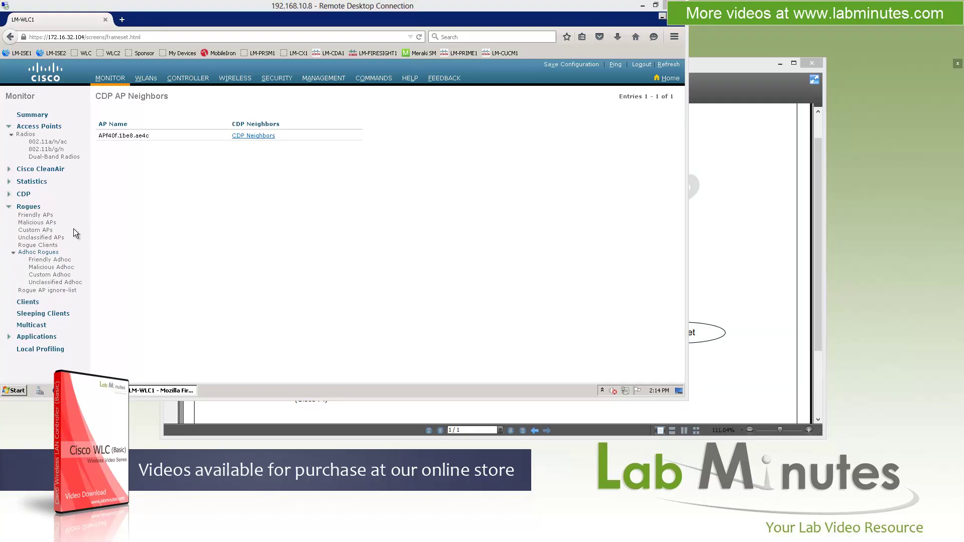
click(36, 215)
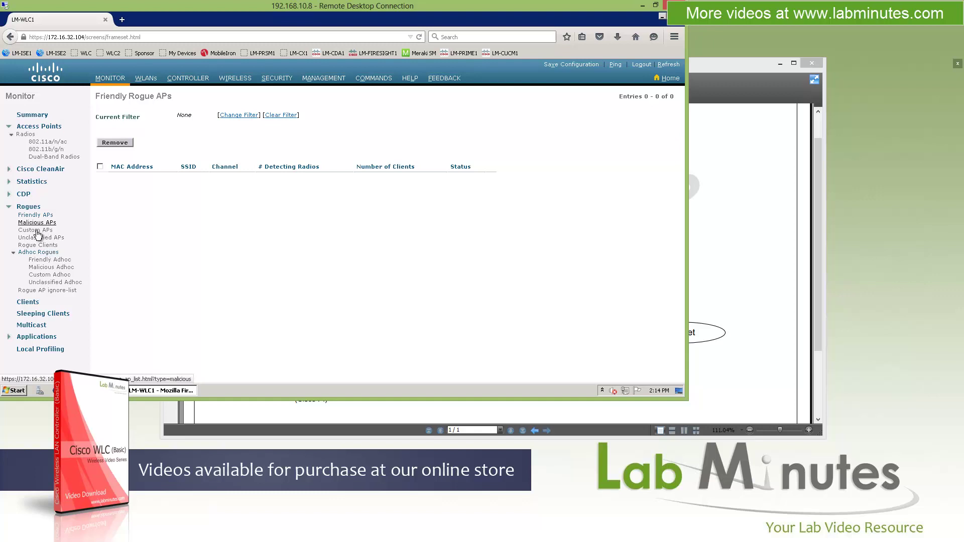
click(39, 237)
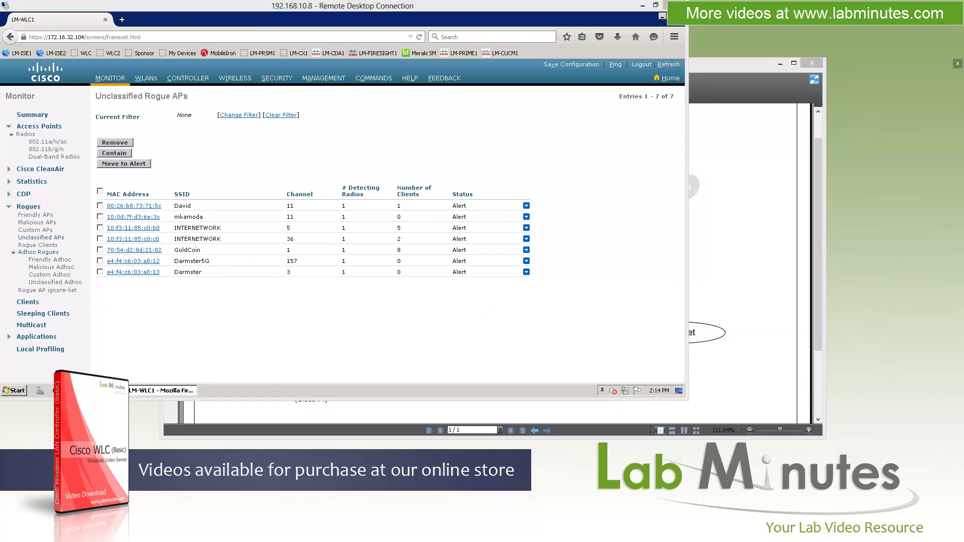
click(9, 207)
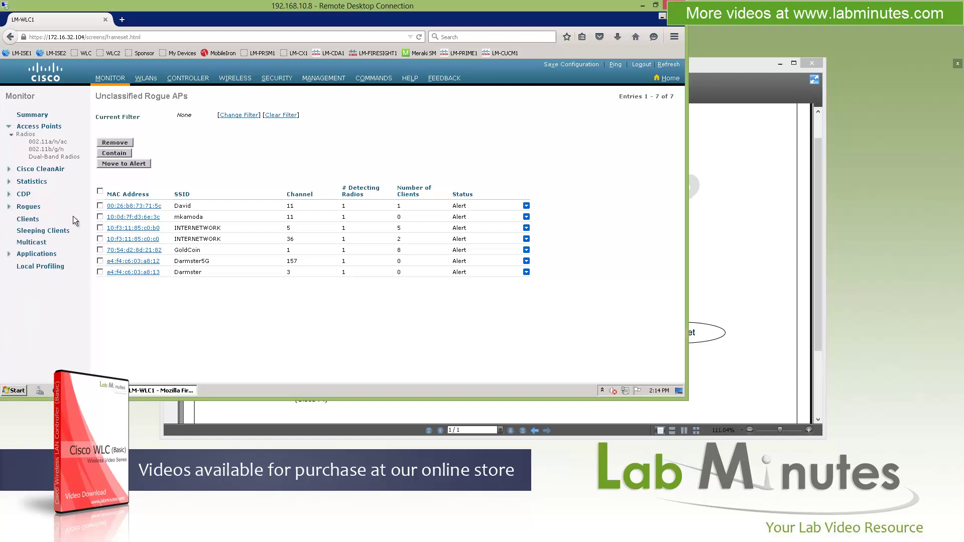
Step: Open the Clients list and the TEMP-WLC1 client's detail page
click(25, 221)
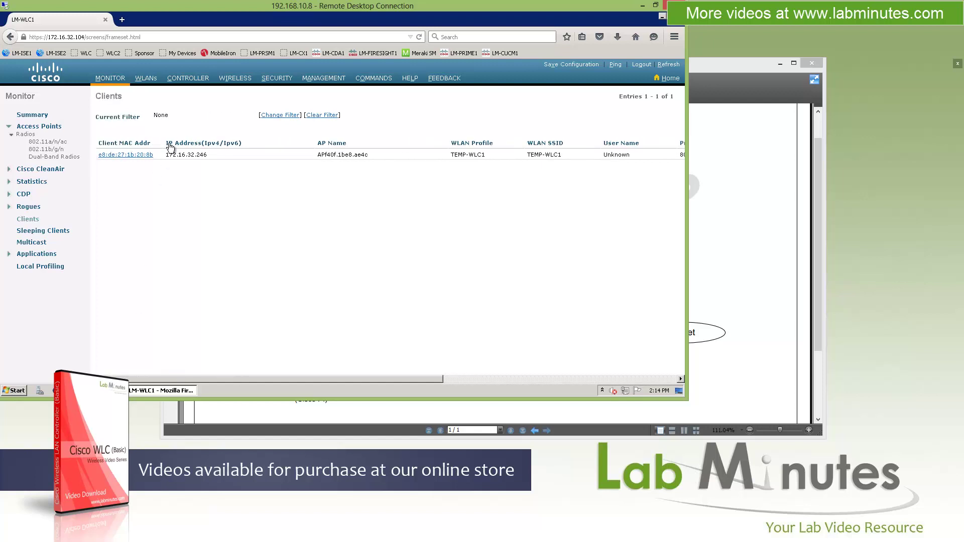
click(143, 155)
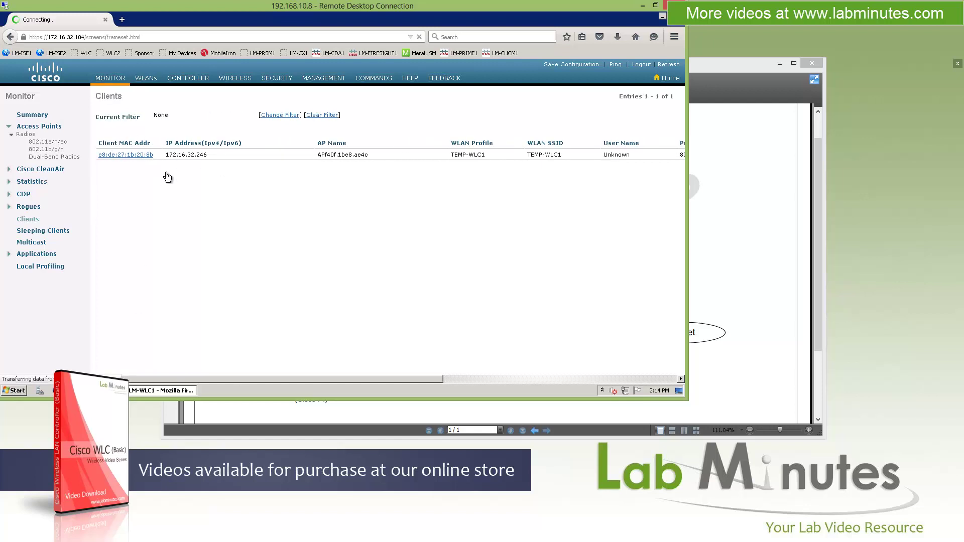
click(141, 155)
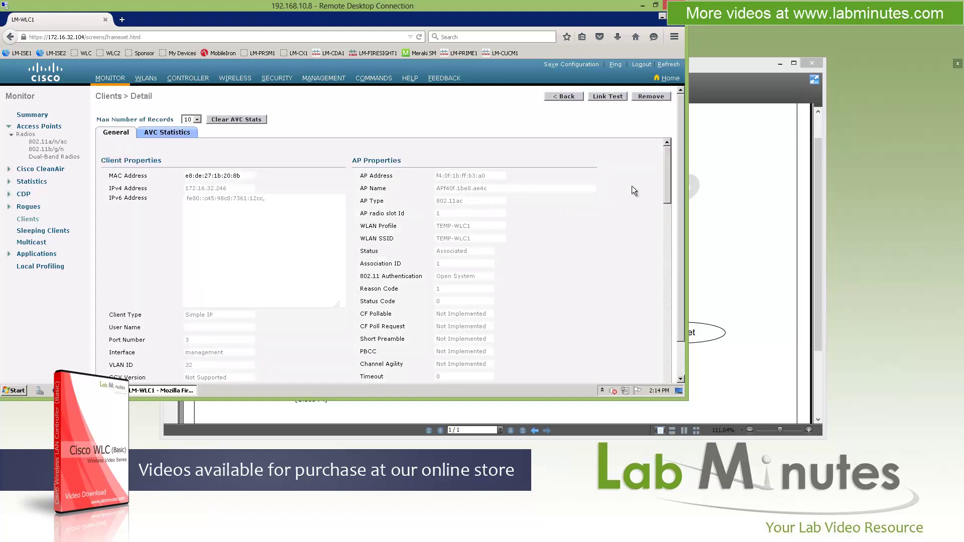
drag(667, 153, 664, 310)
drag(665, 245, 556, 98)
click(562, 96)
Step: View the client's AVC statistics, upstream and downstream, with http dominating
click(145, 154)
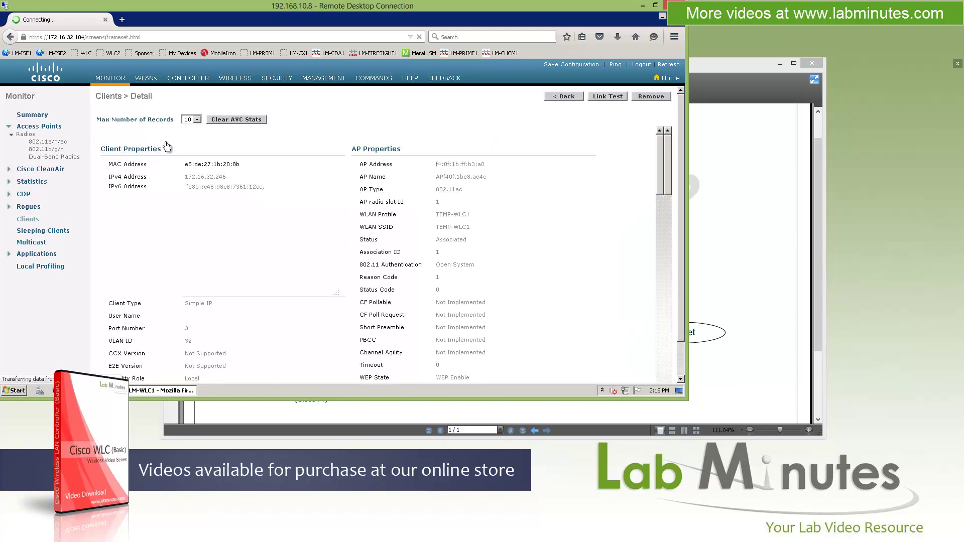
click(168, 134)
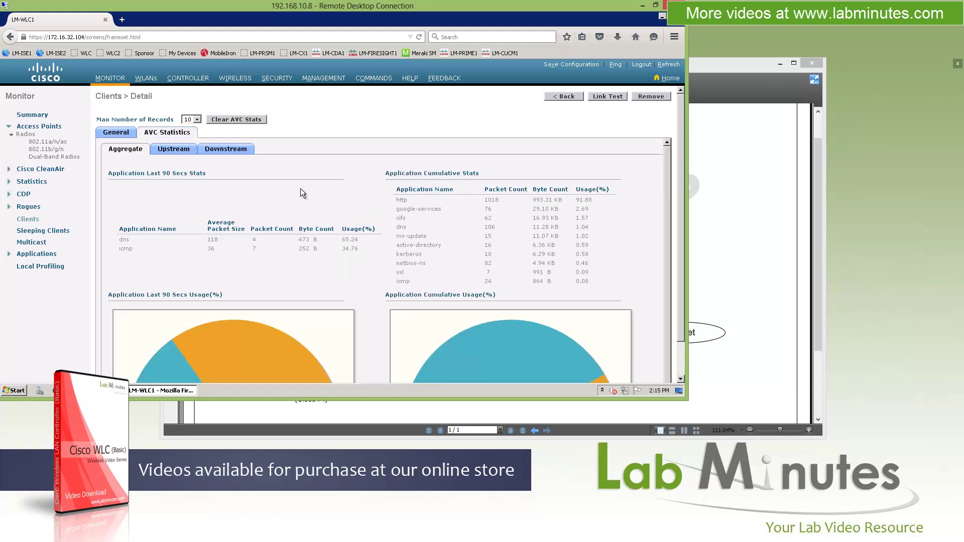
drag(667, 157, 665, 290)
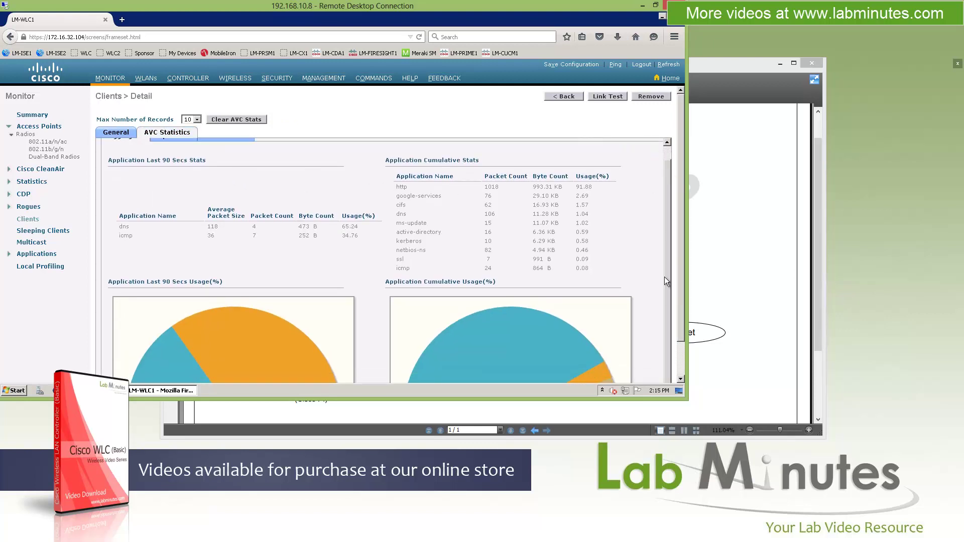
scroll(661, 246, up, 1)
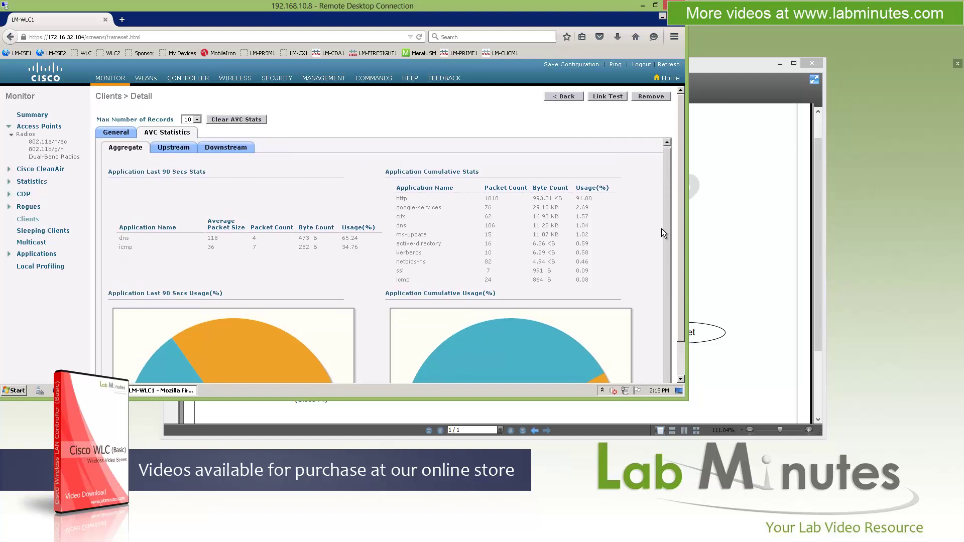
click(164, 151)
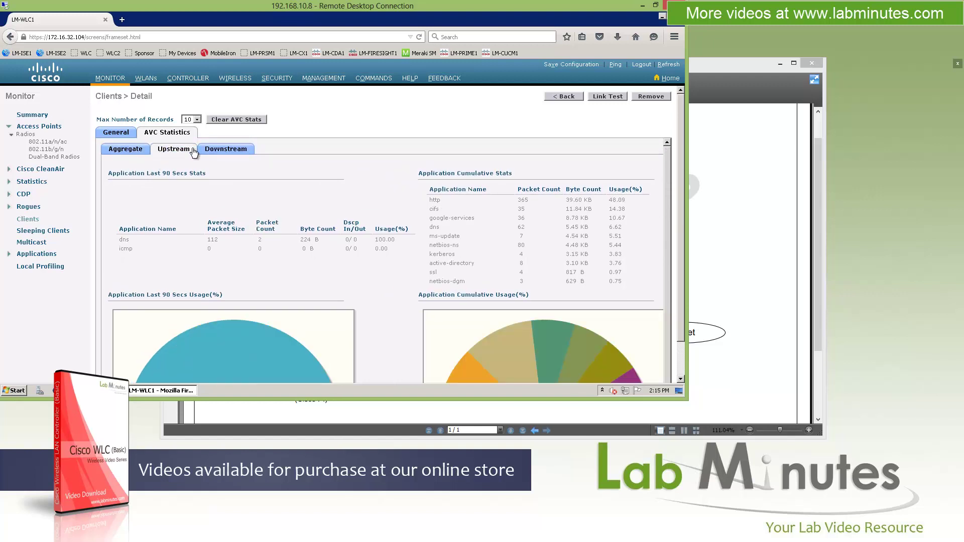
click(224, 152)
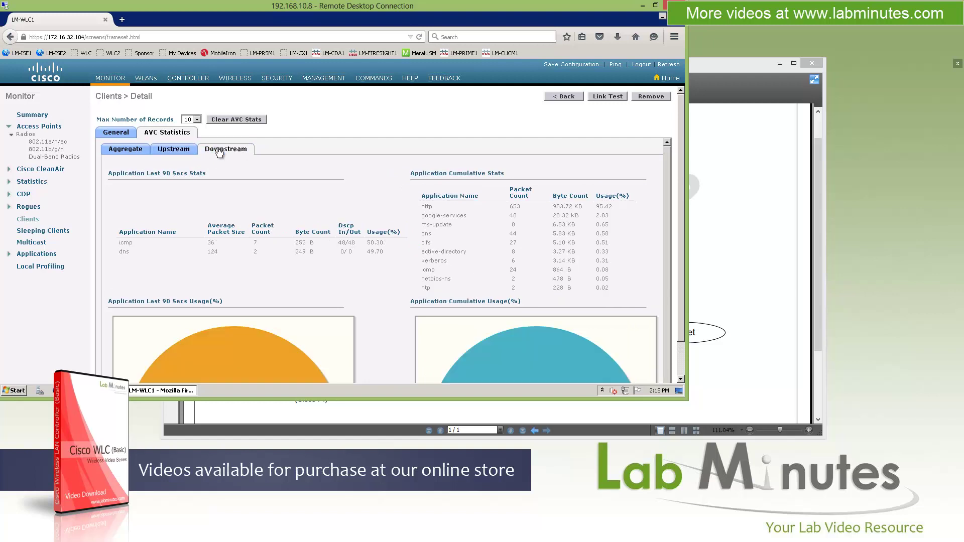
Step: Back on the clients list, show the client's LinkTest, Disable and Remove actions
click(116, 133)
click(564, 95)
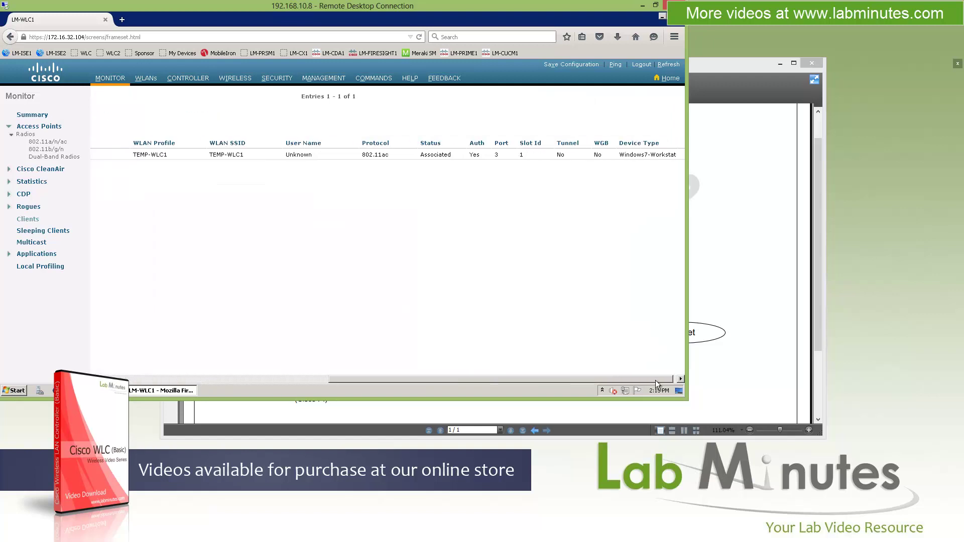
click(676, 155)
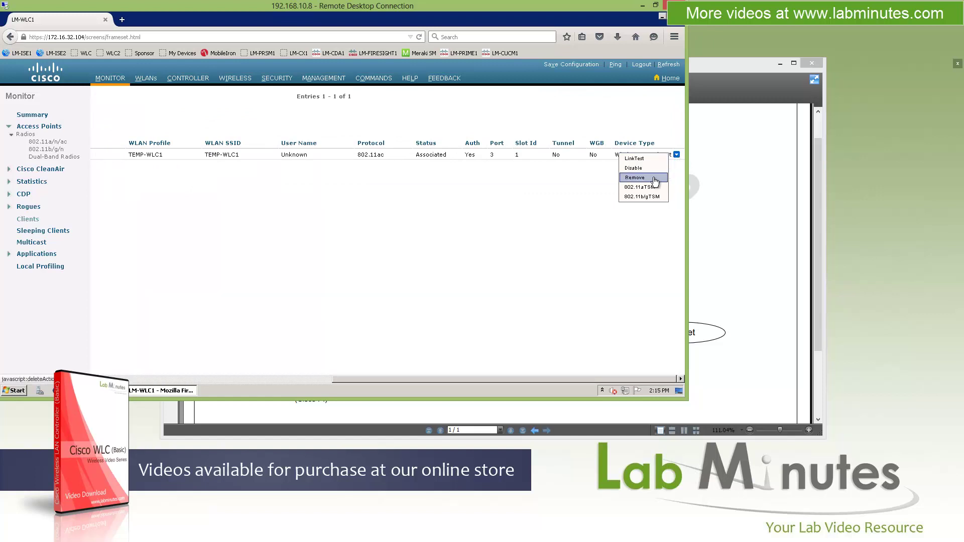
Step: View Sleeping Clients, then the empty Multicast Groups page after dismissing the multicast-disabled alerts
click(43, 231)
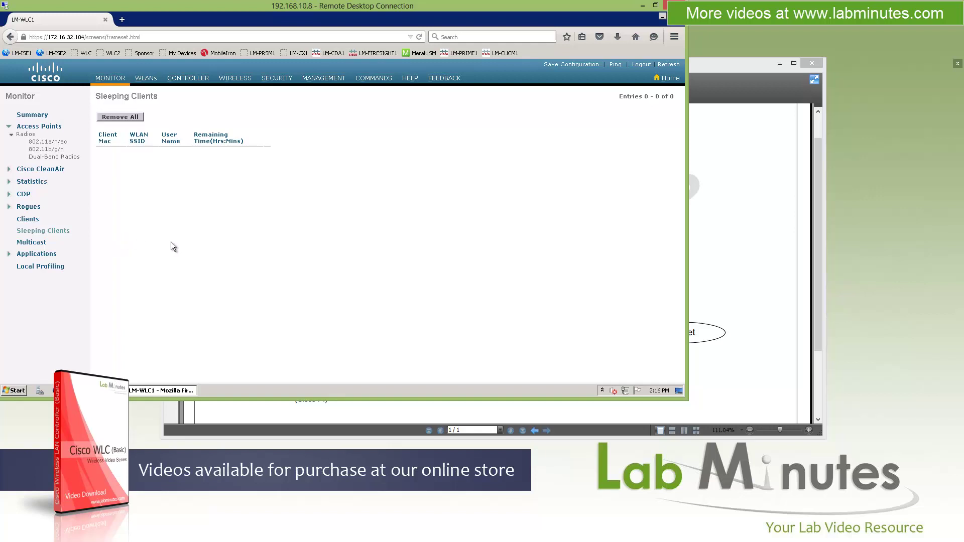
click(48, 246)
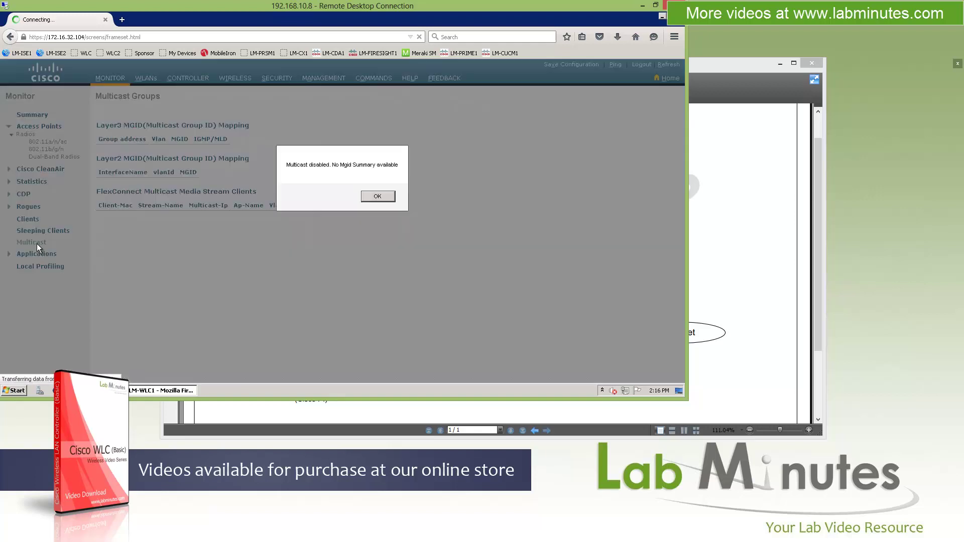
click(378, 198)
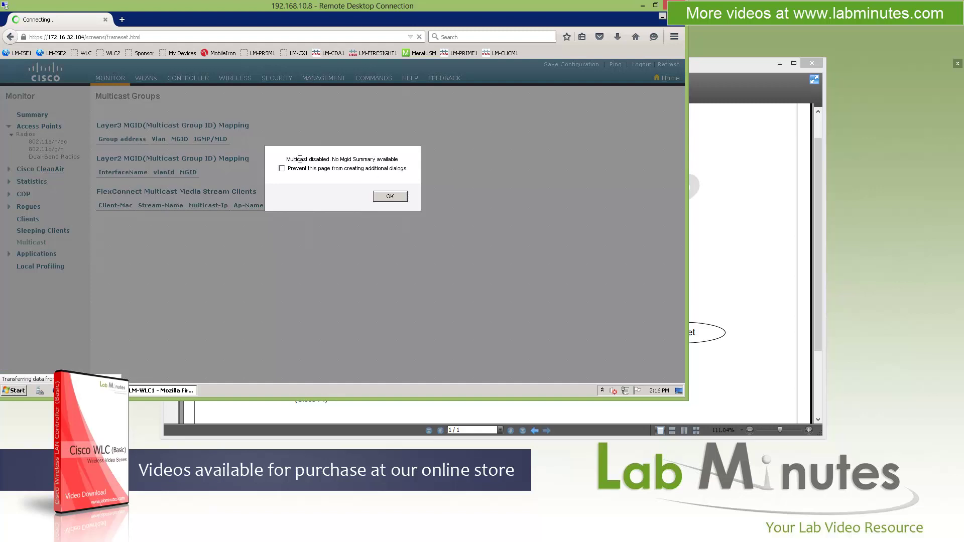
key(Return)
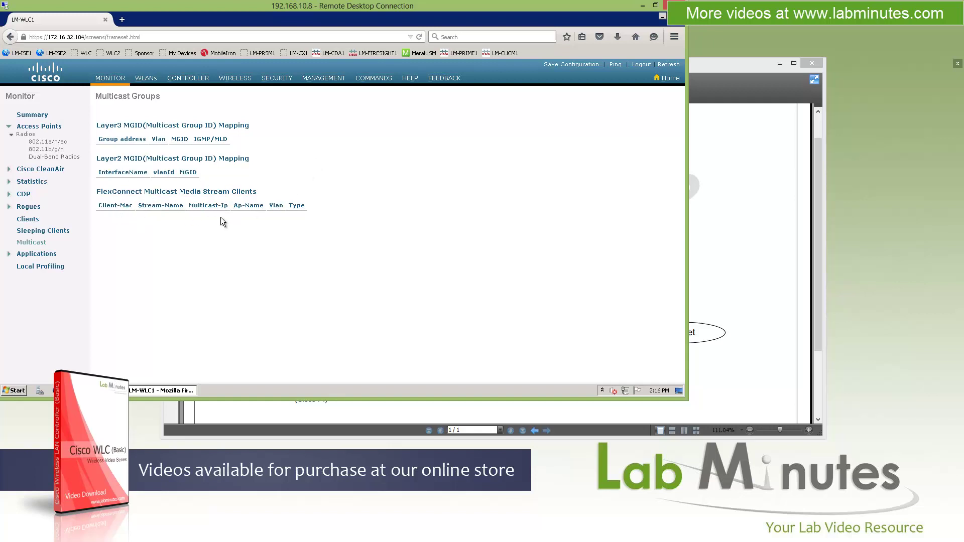
click(58, 253)
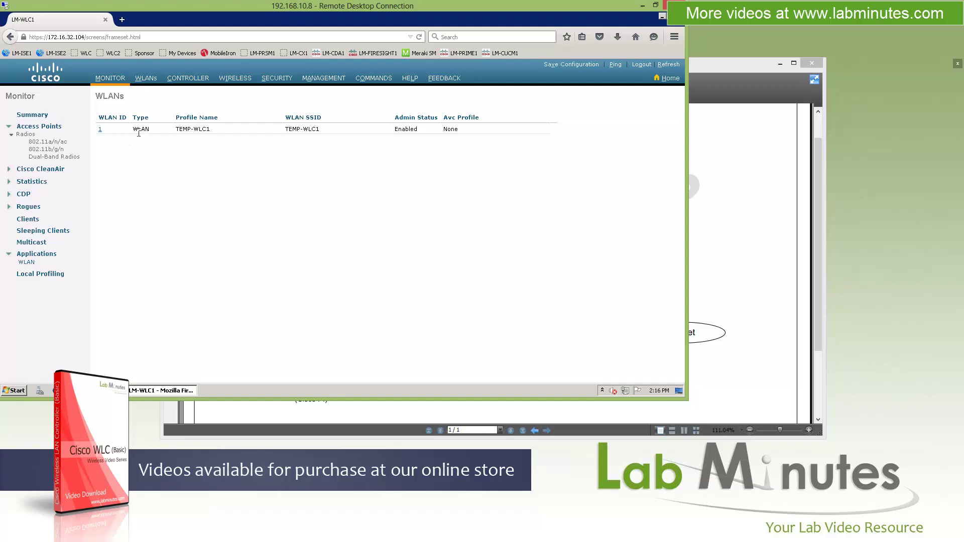
drag(131, 129, 136, 130)
drag(395, 130, 402, 129)
drag(211, 129, 176, 128)
click(447, 132)
double_click(455, 130)
click(311, 218)
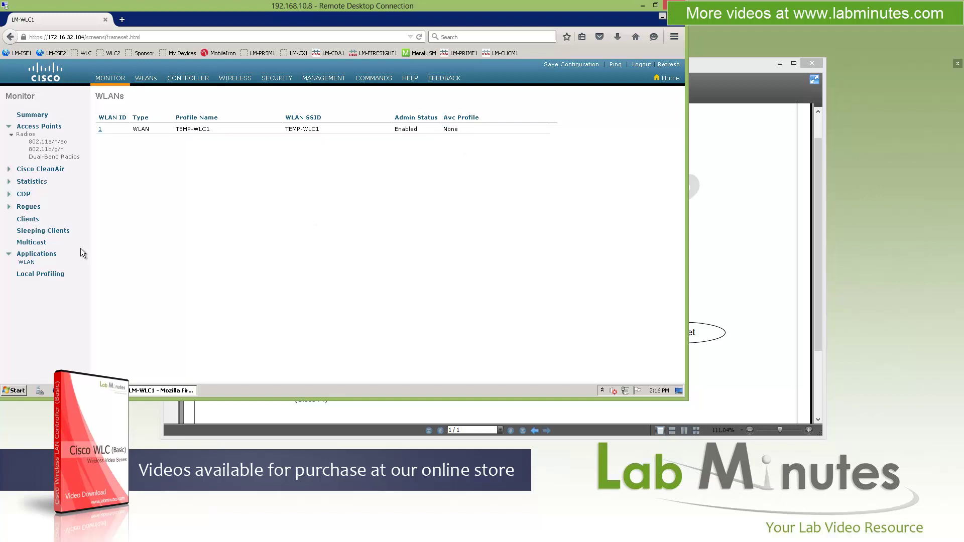
click(101, 129)
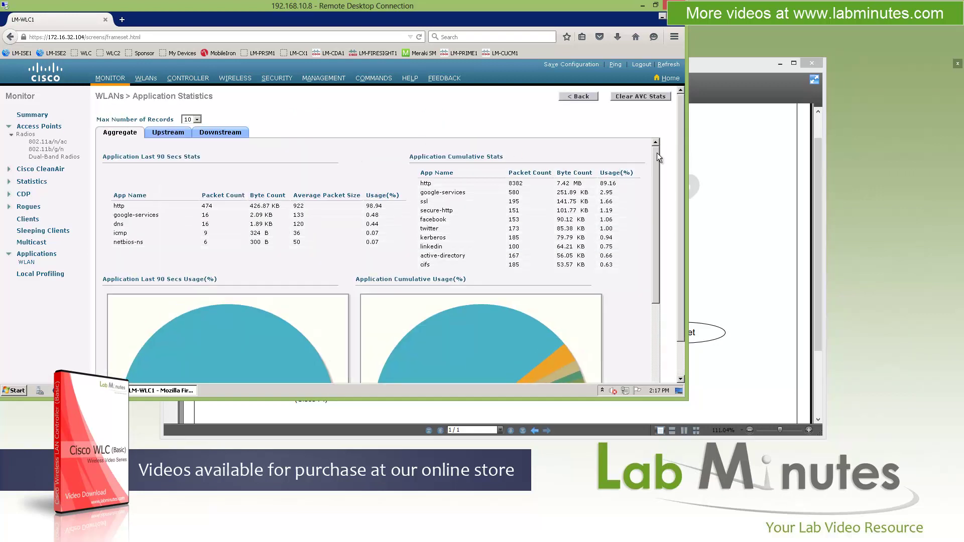
scroll(658, 156, down, 2)
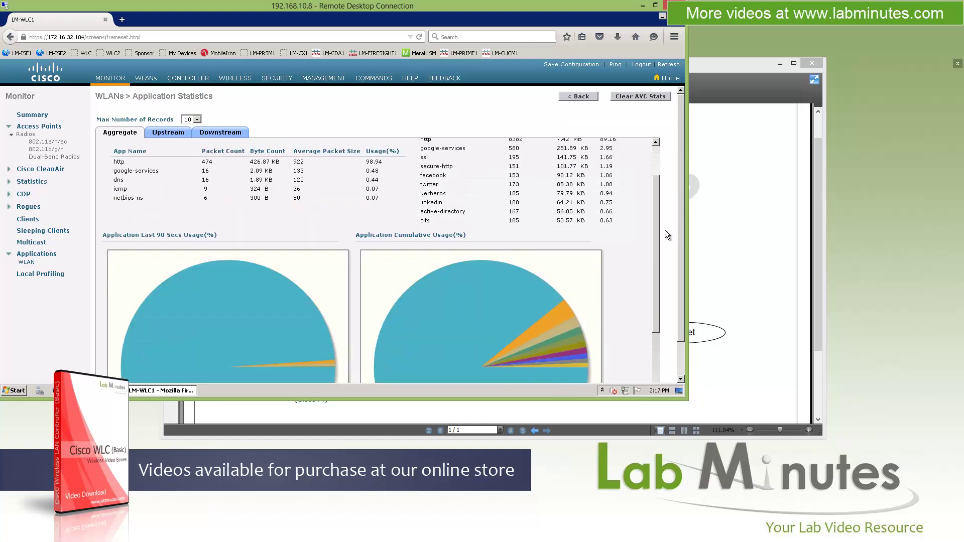
scroll(634, 147, up, 2)
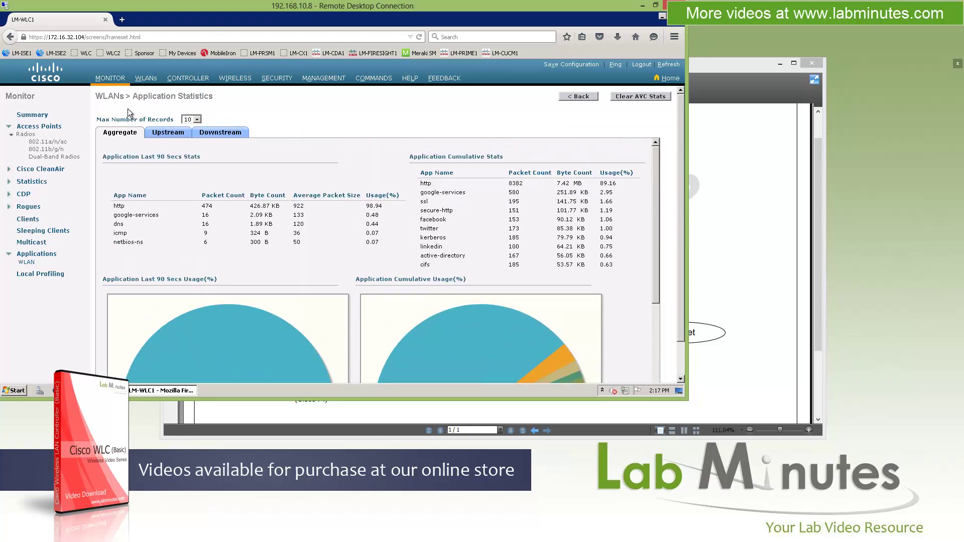
Step: Review Local Profiling device stats: one Windows7-Workstation device from Microsoft-Workstation
click(41, 274)
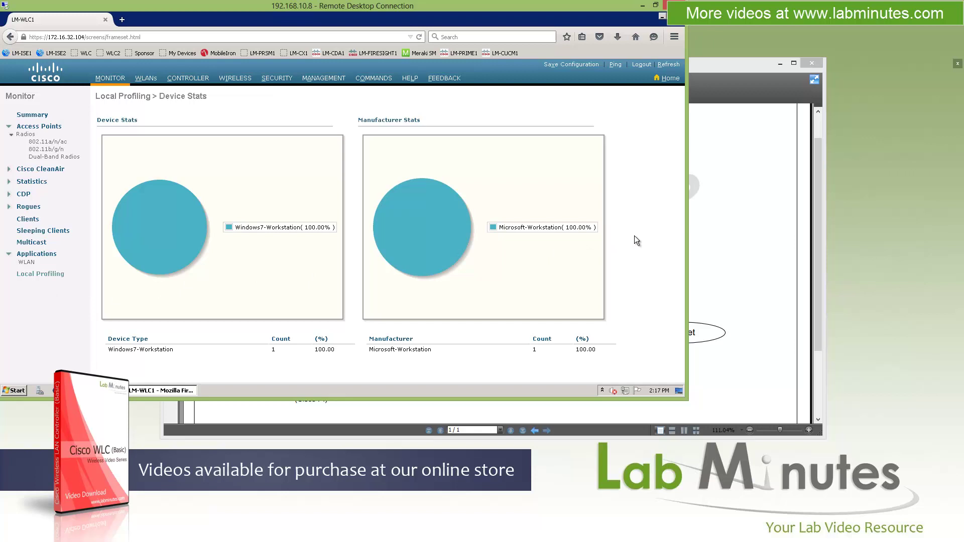
drag(115, 349, 175, 350)
click(354, 330)
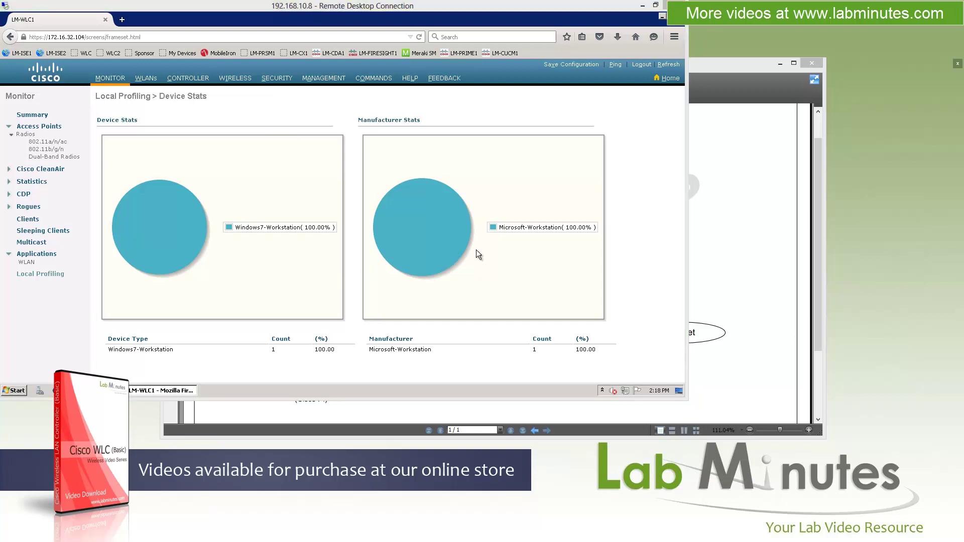
click(148, 82)
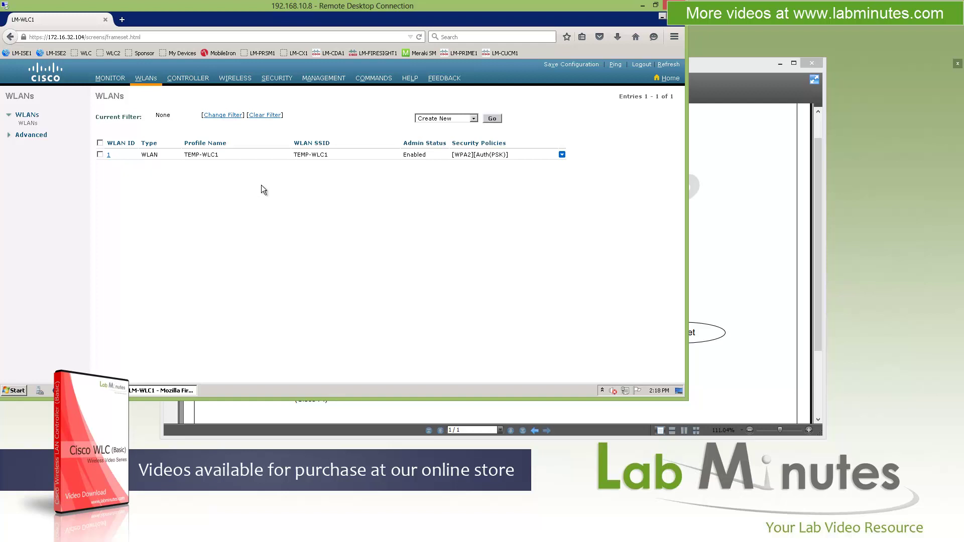
Step: Expand Advanced, refresh the WLANs list, and view the Create New actions without choosing one
click(33, 135)
click(34, 124)
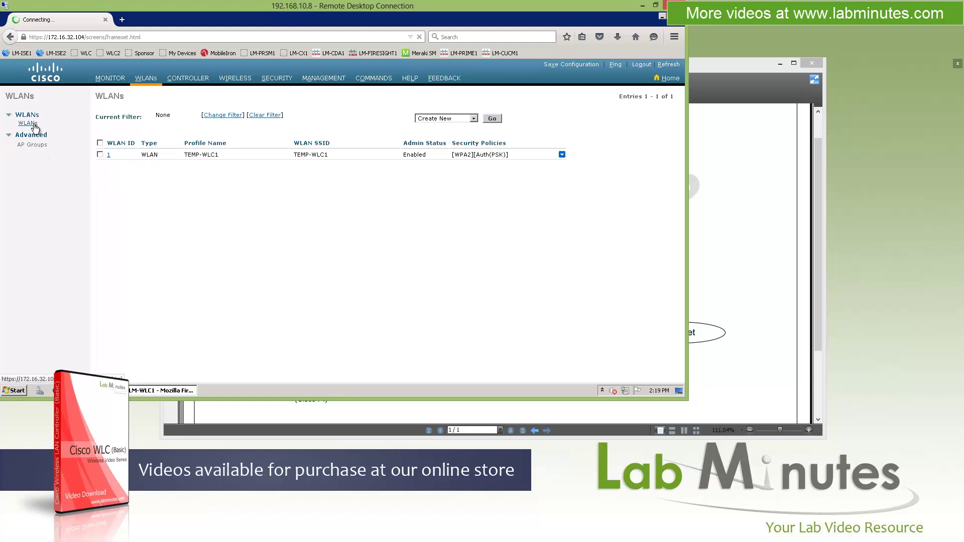
click(452, 119)
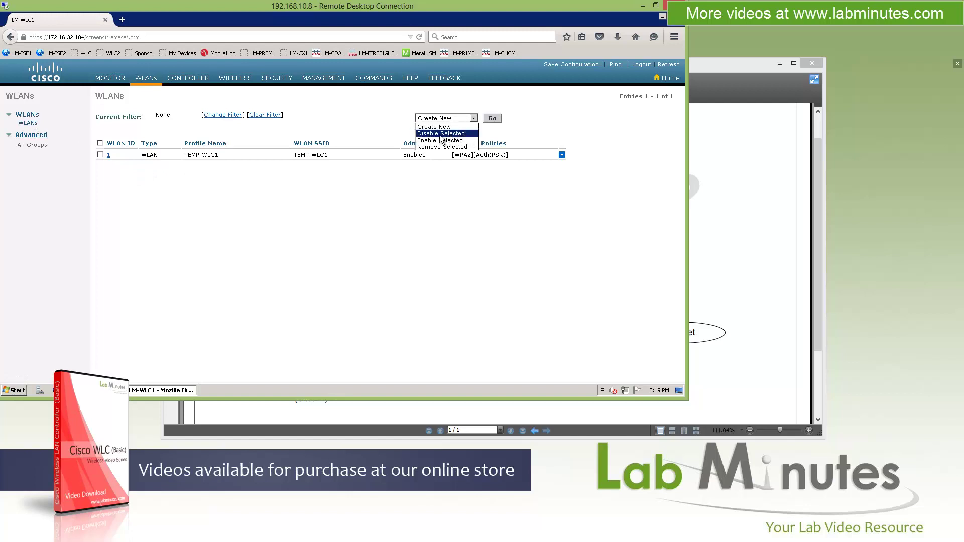
click(504, 192)
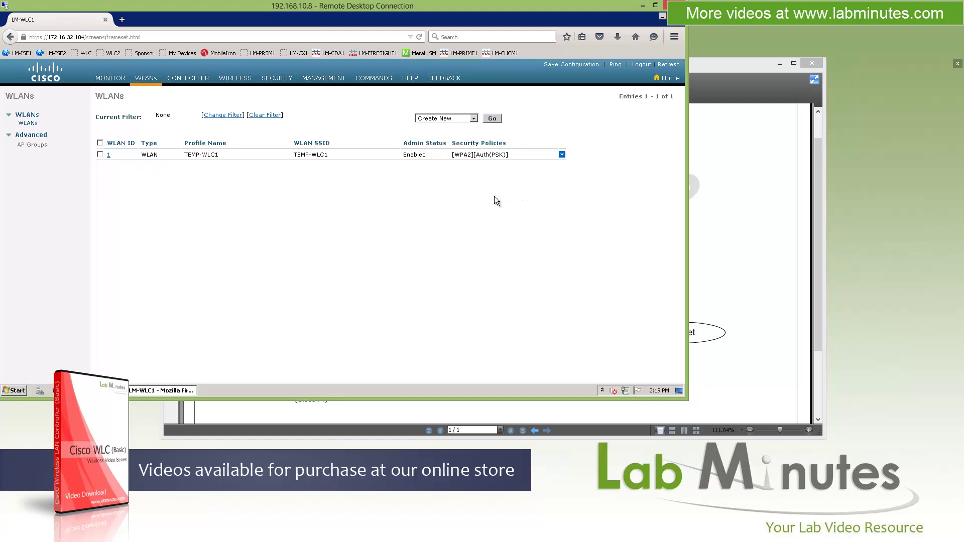
triple_click(189, 154)
click(108, 156)
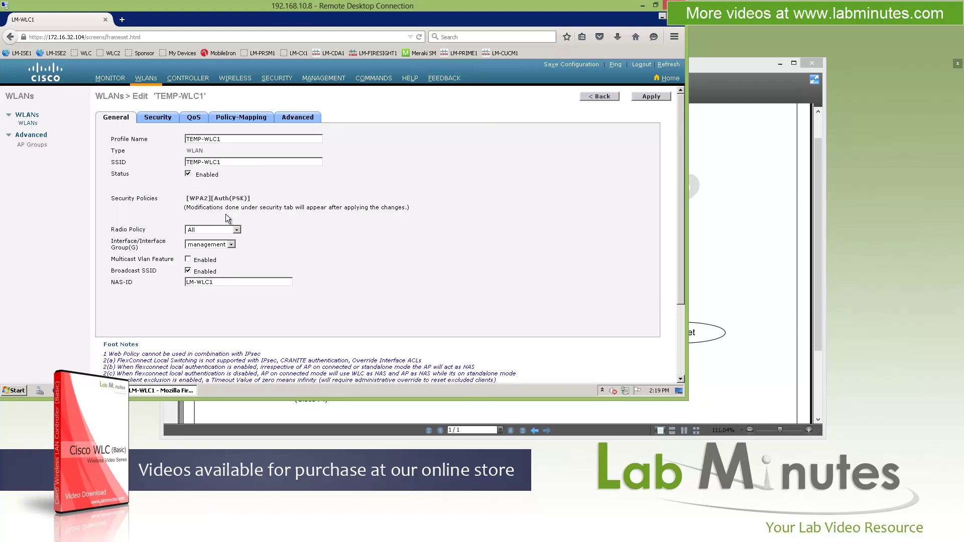
click(159, 117)
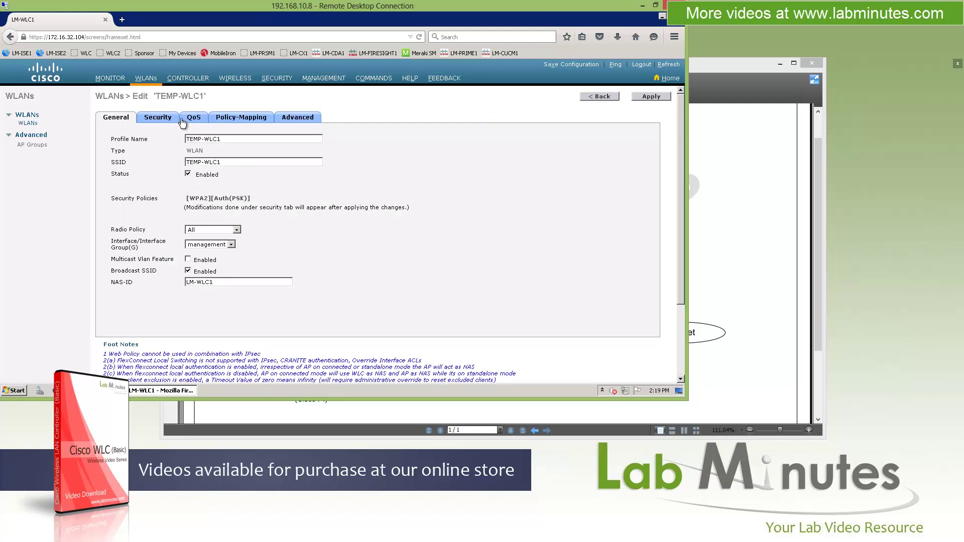
click(256, 119)
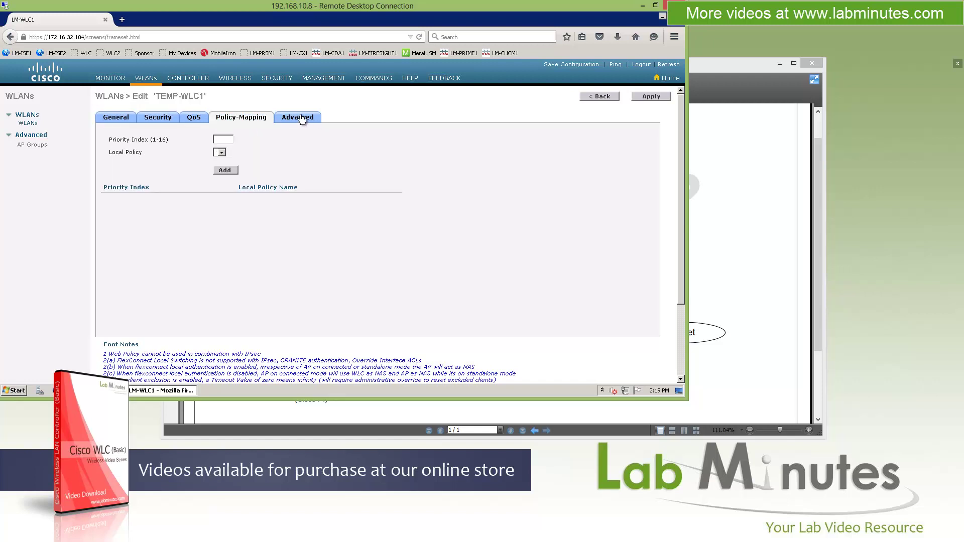
click(302, 119)
drag(658, 148, 645, 124)
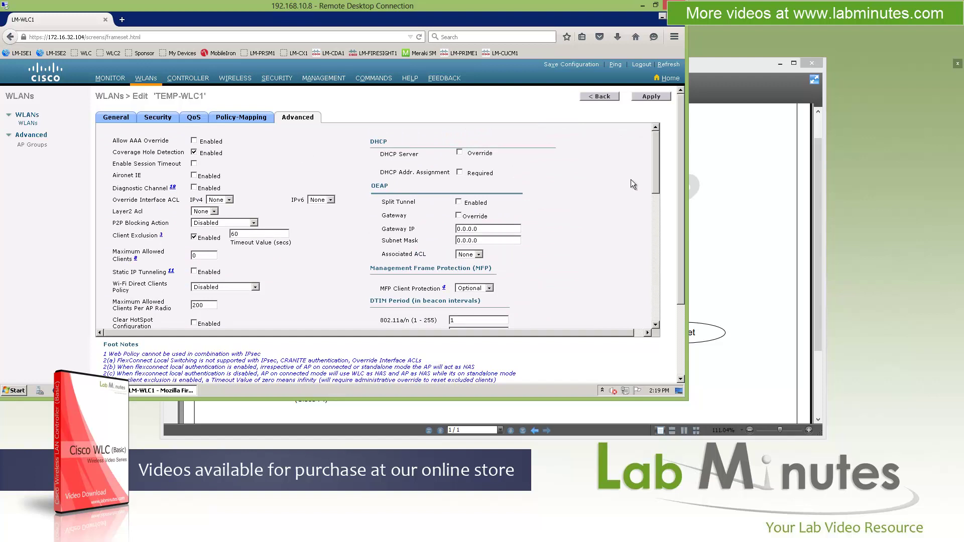
click(614, 97)
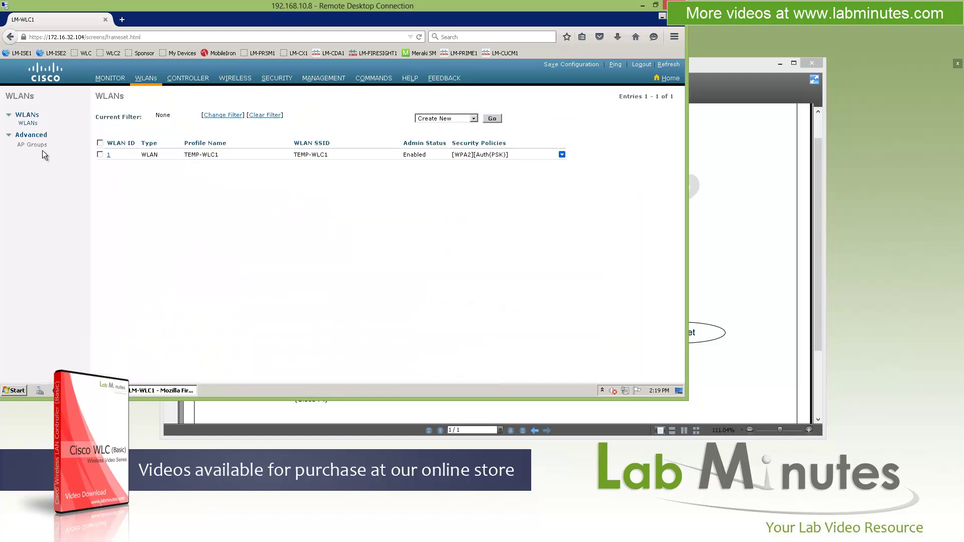
click(33, 145)
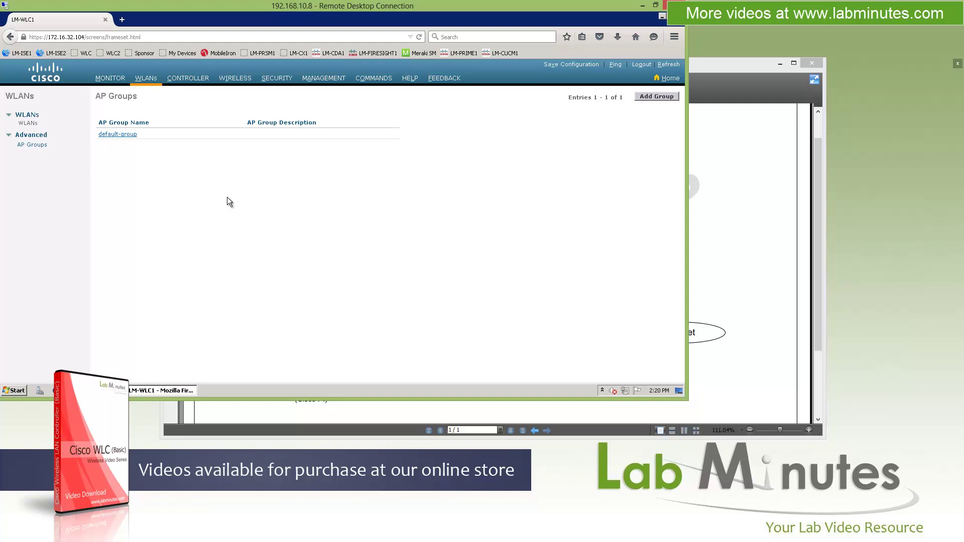
click(125, 134)
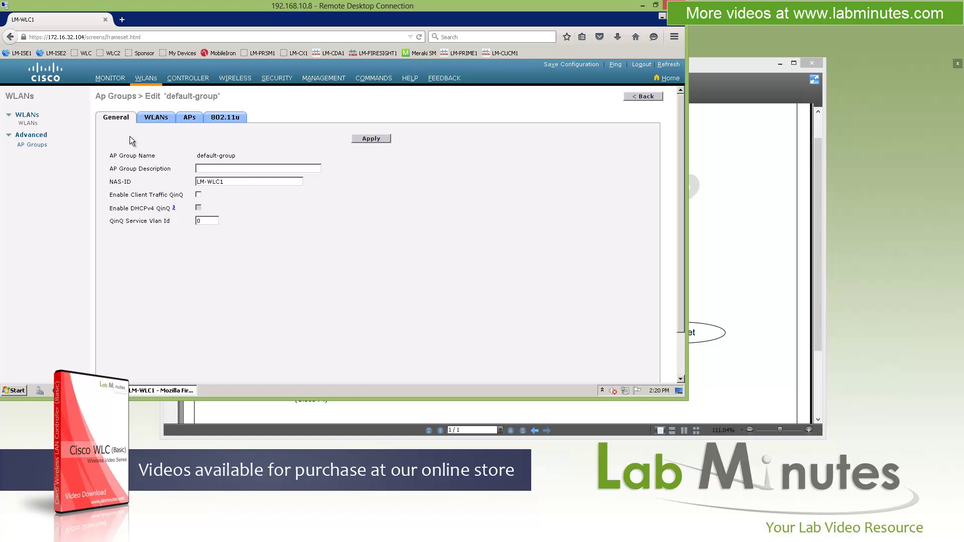
click(192, 118)
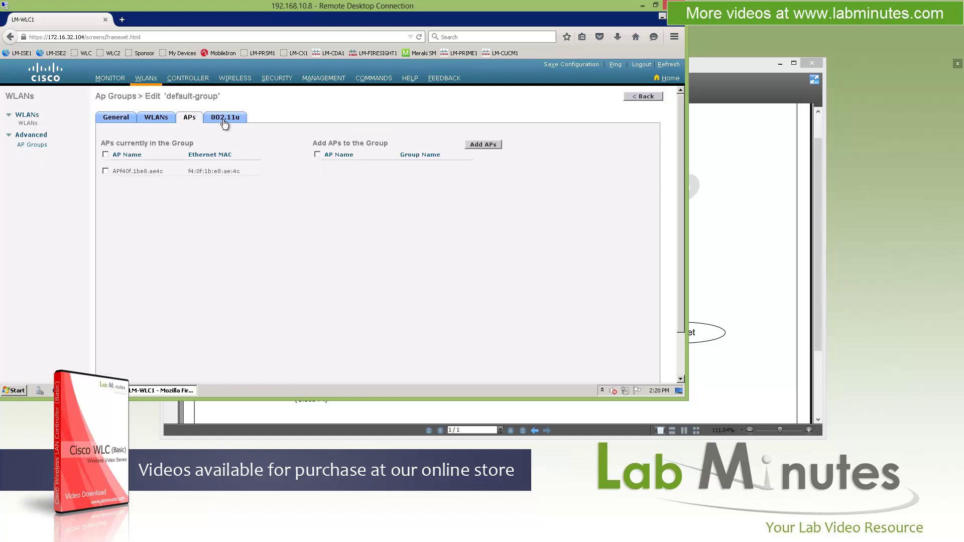
click(226, 119)
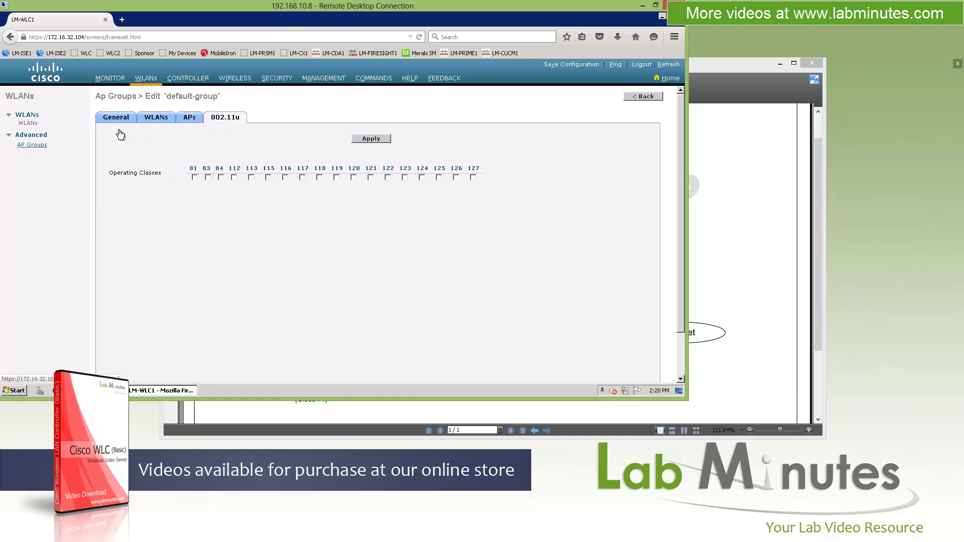
click(158, 120)
click(194, 119)
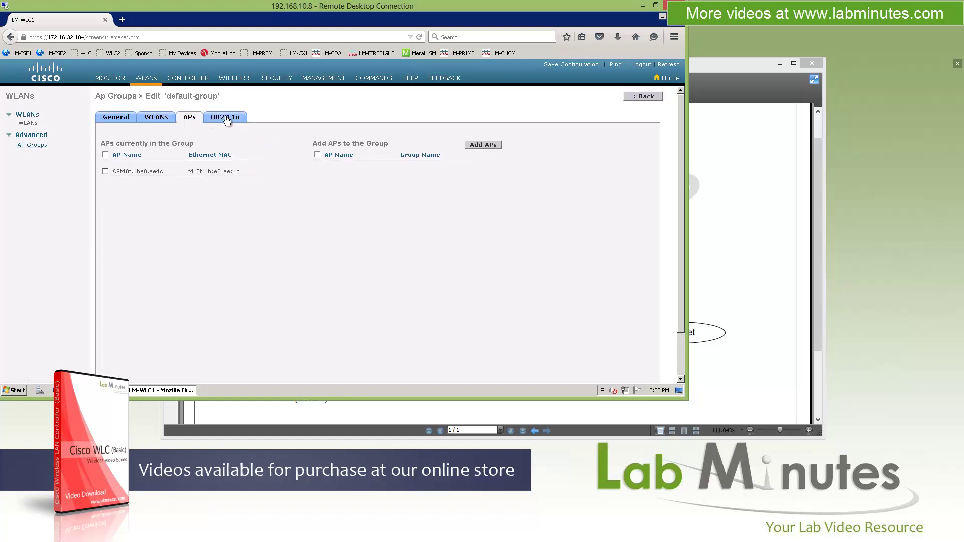
click(227, 120)
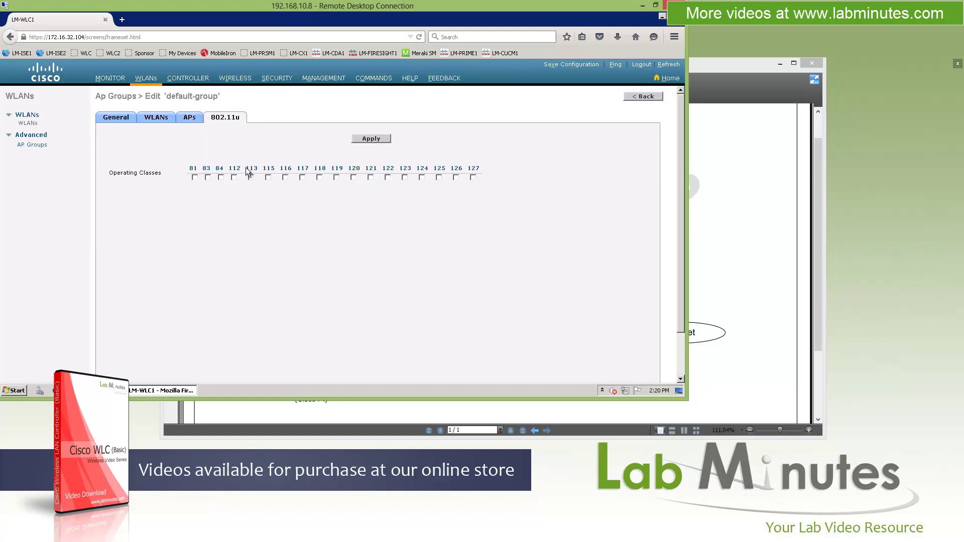
click(110, 120)
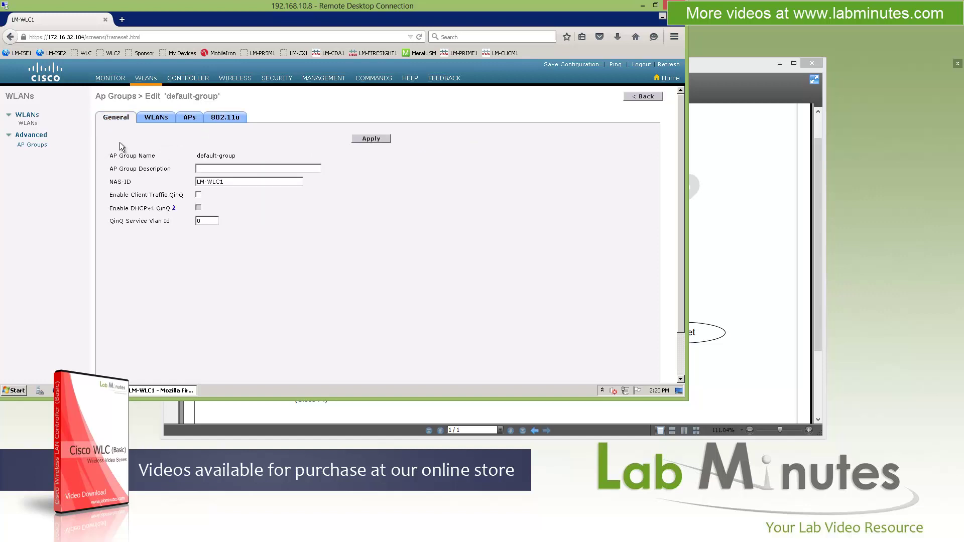
key(alt+Left)
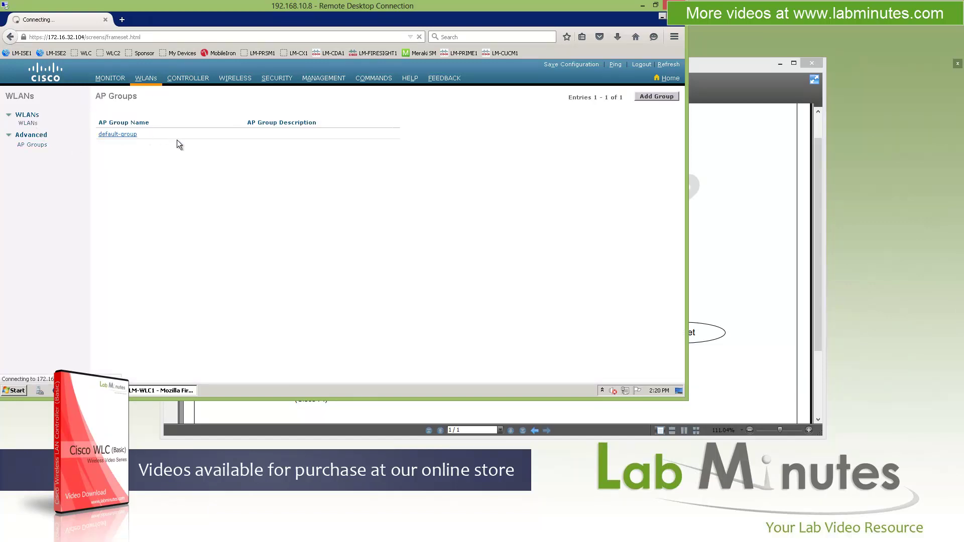
click(152, 81)
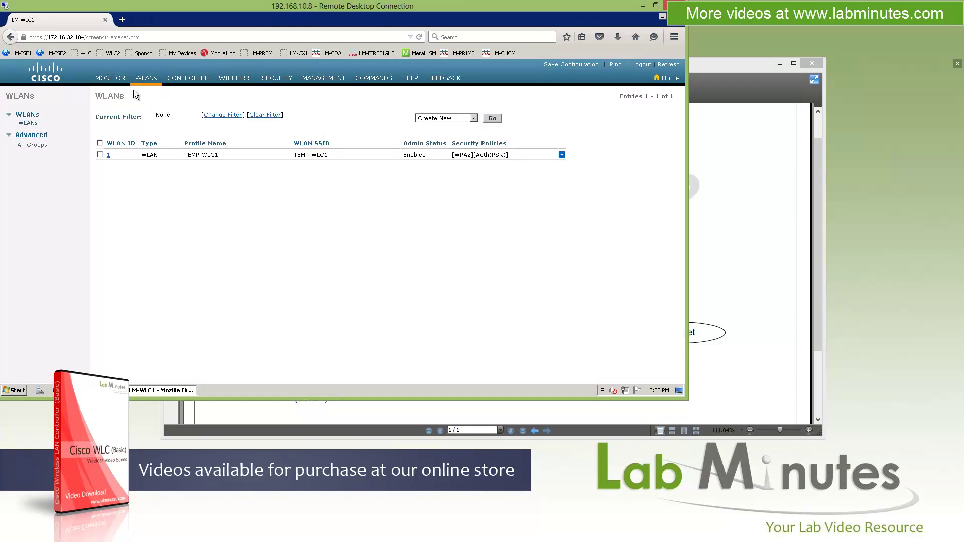
Step: Review controller General settings: name LM-WLC1 and mobility domain LM-MG
click(185, 80)
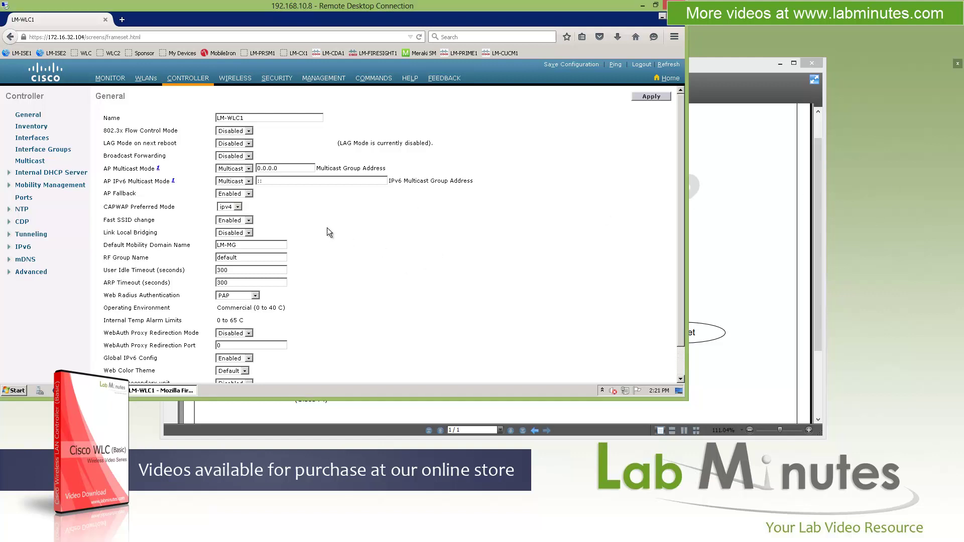
scroll(330, 231, down, 2)
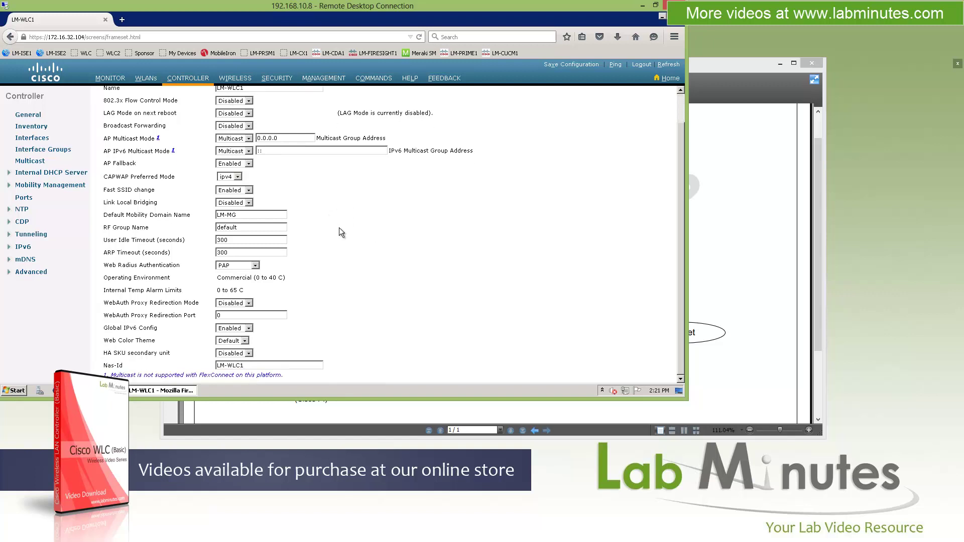
scroll(340, 232, up, 2)
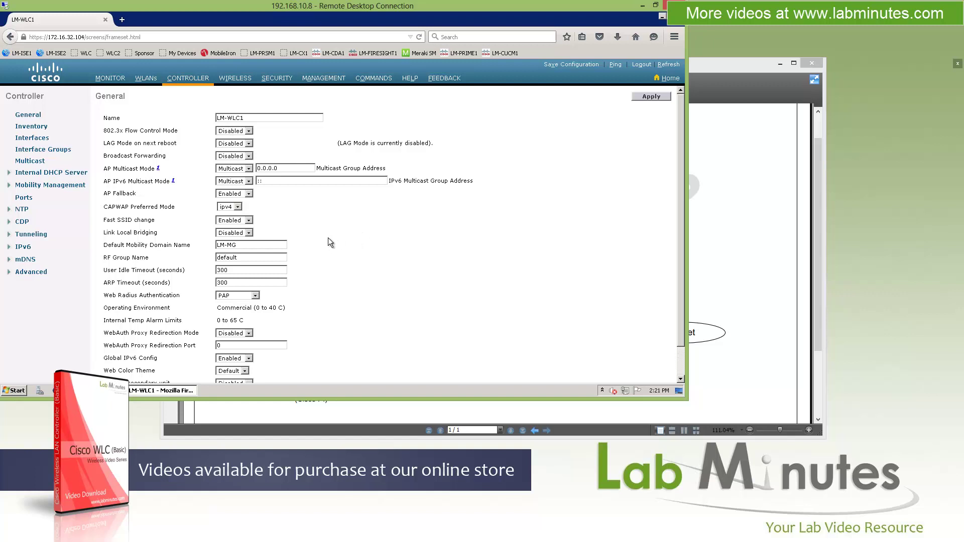
drag(250, 117, 181, 117)
drag(130, 245, 216, 244)
Step: Check the controller Inventory: model AIR-CT2504-K9, up to 75 access points, and its UDI
click(43, 128)
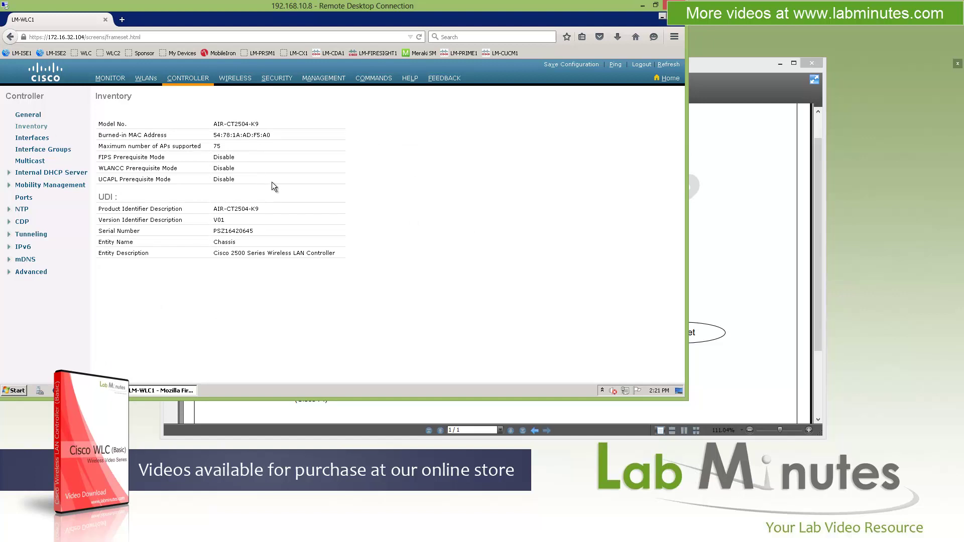
triple_click(102, 197)
click(259, 227)
Step: Review the management and virtual interface IP addresses, then view the empty Interface Groups list
click(32, 137)
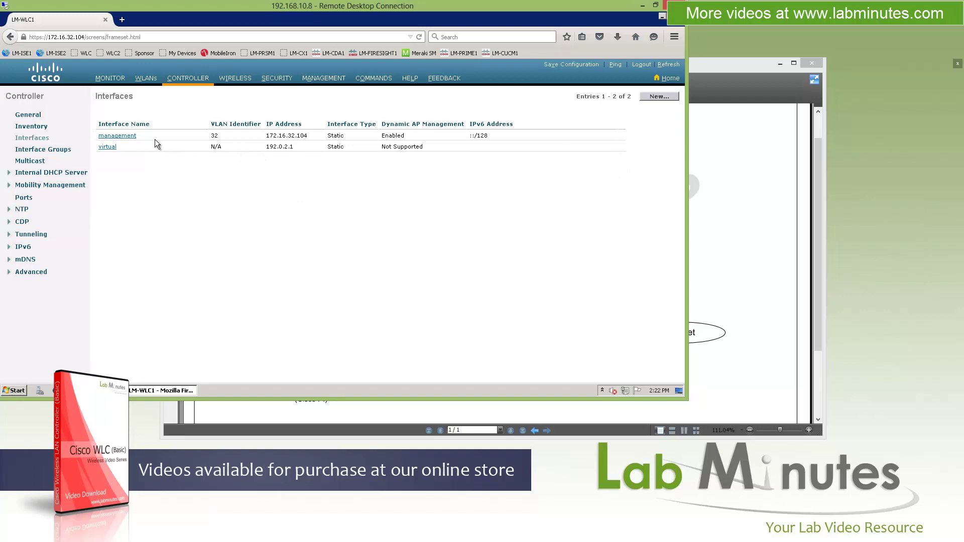
double_click(267, 136)
drag(294, 146, 262, 147)
drag(266, 147, 293, 149)
click(291, 182)
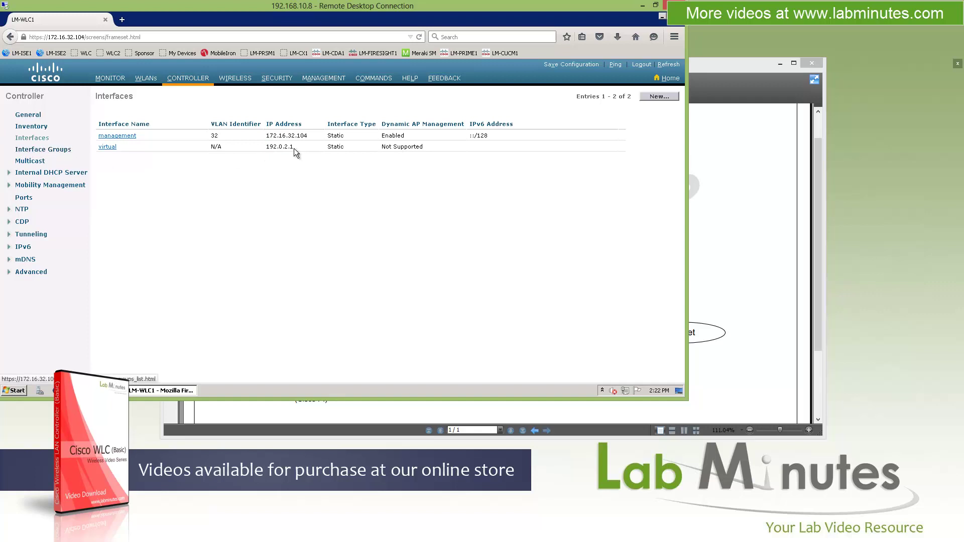
click(53, 150)
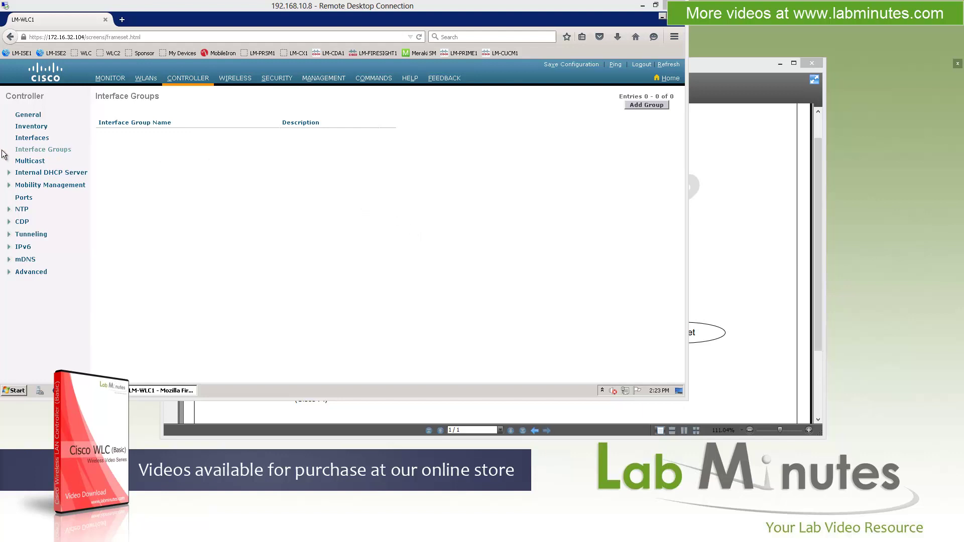
Step: Enable Global Multicast Mode and IGMP Snooping on the Multicast page and apply them
click(36, 162)
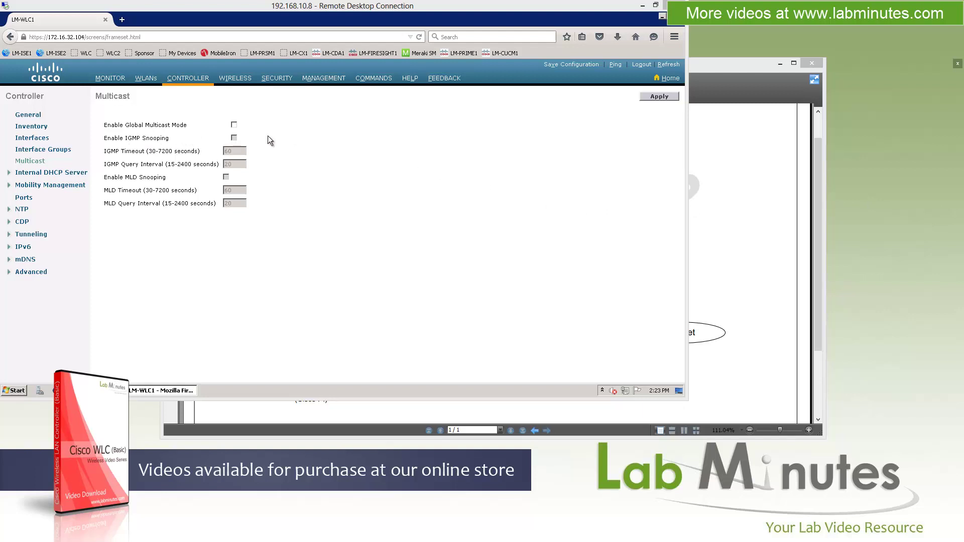
click(234, 125)
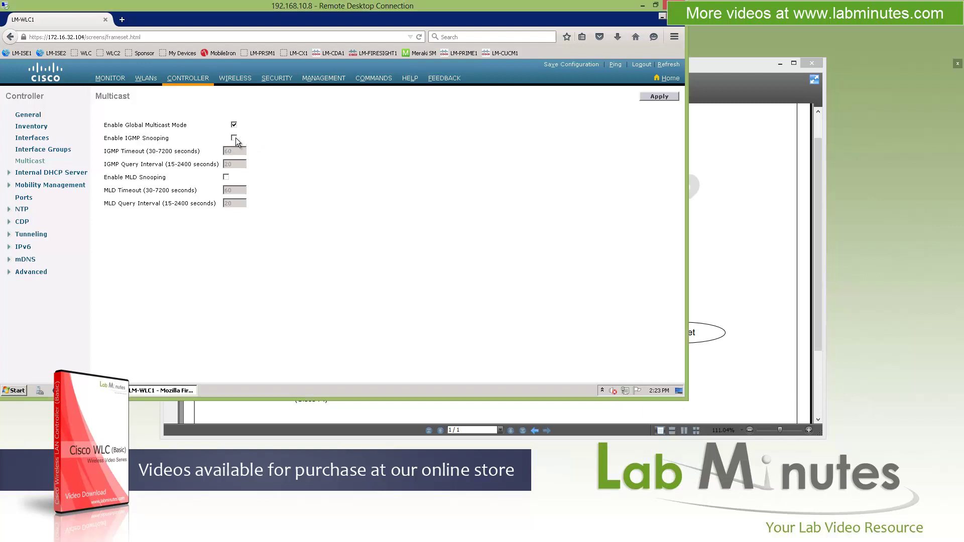
click(234, 138)
click(652, 99)
Step: Browse the internal DHCP server's scope list and allocated leases
click(41, 172)
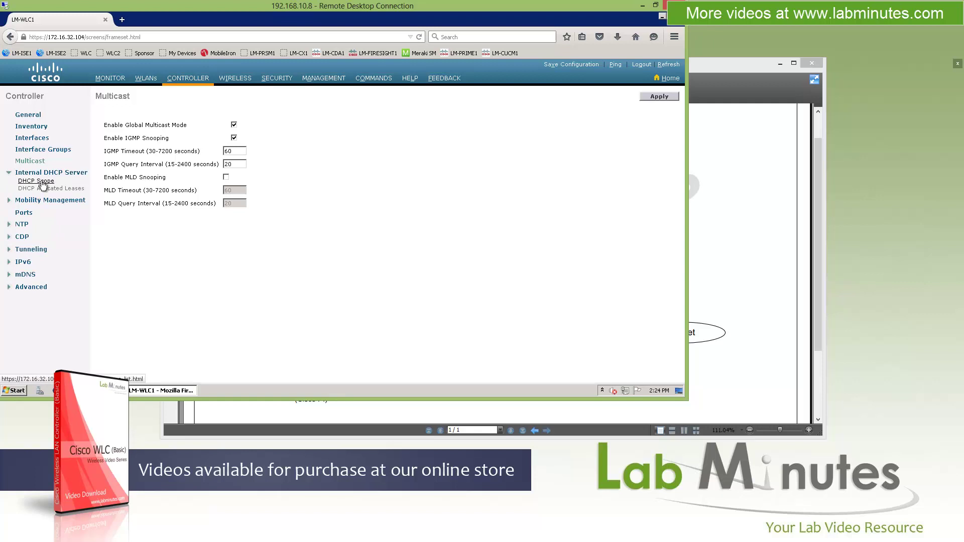
click(43, 183)
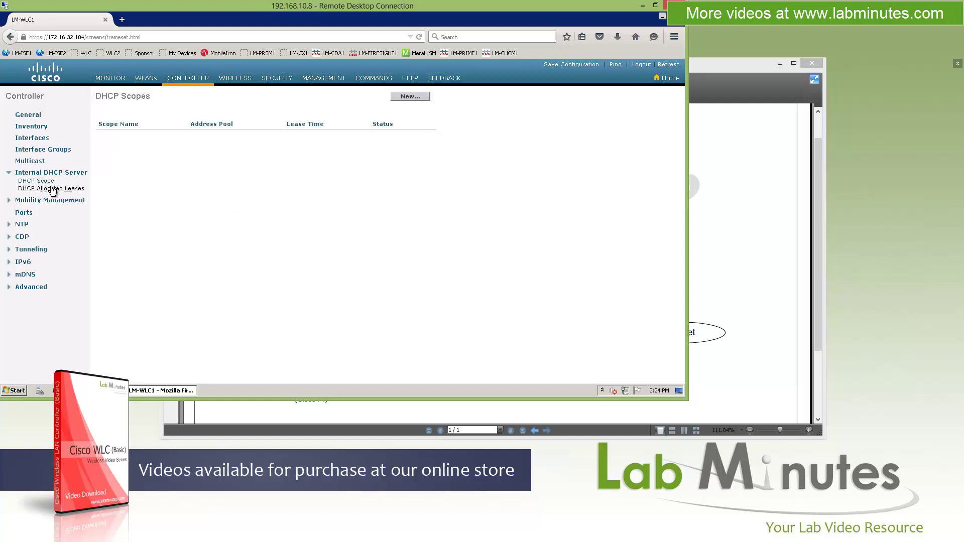
click(42, 186)
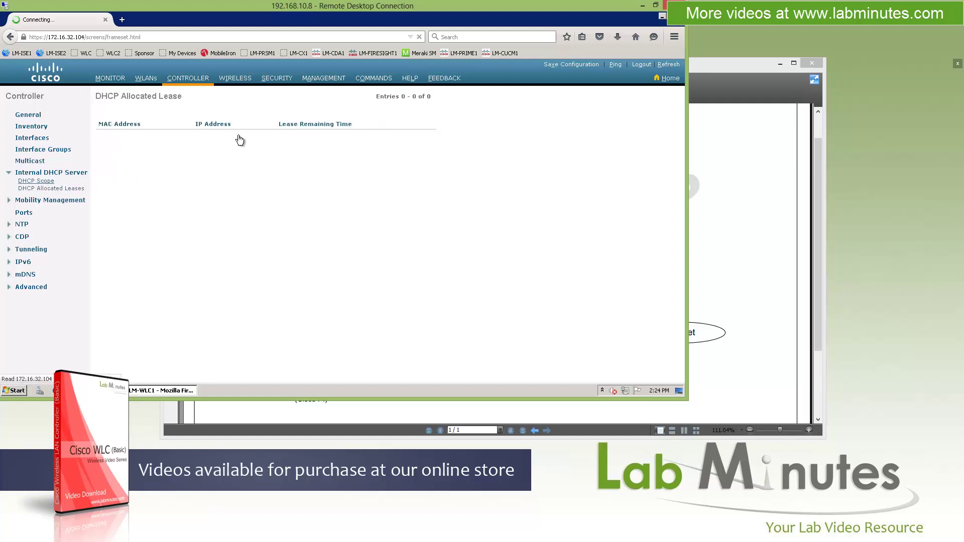
key(alt+Left)
click(9, 173)
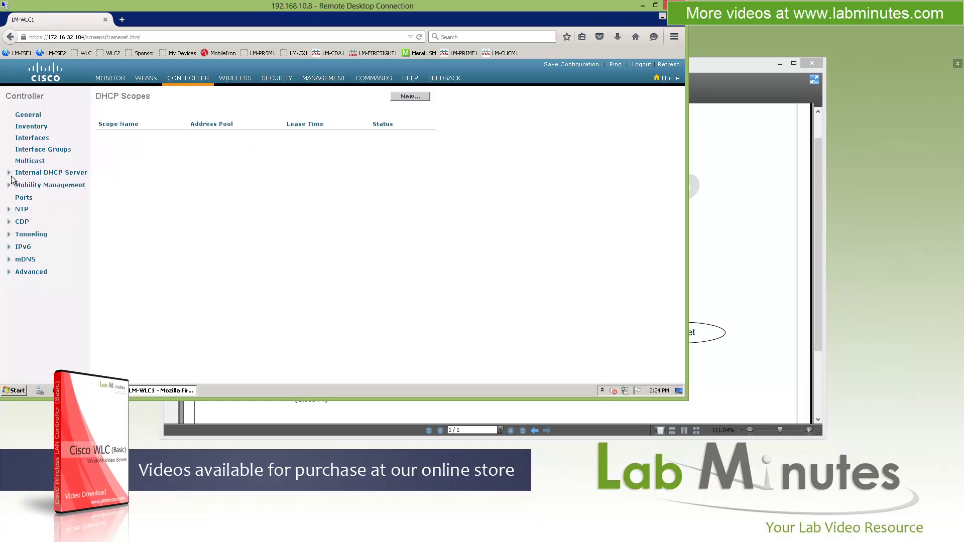
Step: Review the Enable New Mobility option in Mobility Configuration, then view the controller Ports table
click(36, 185)
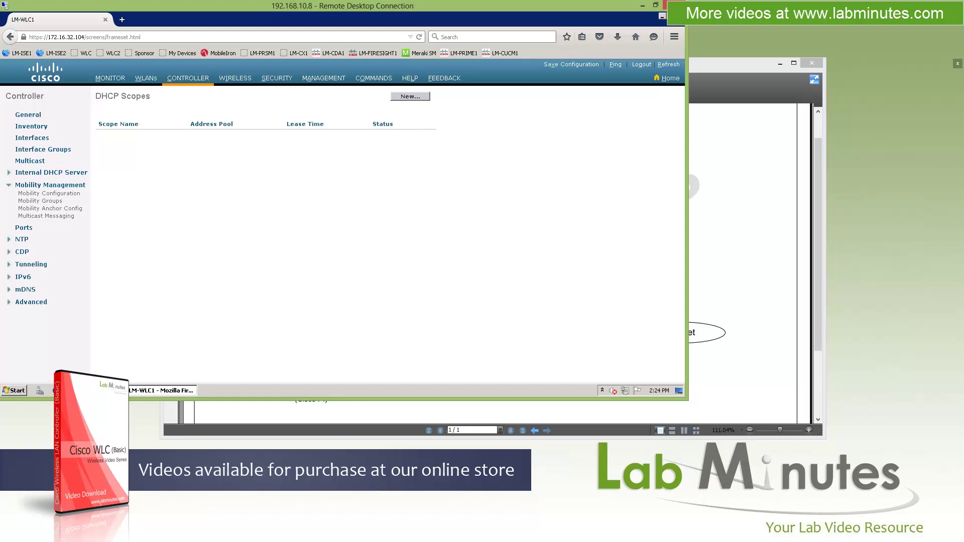
click(62, 193)
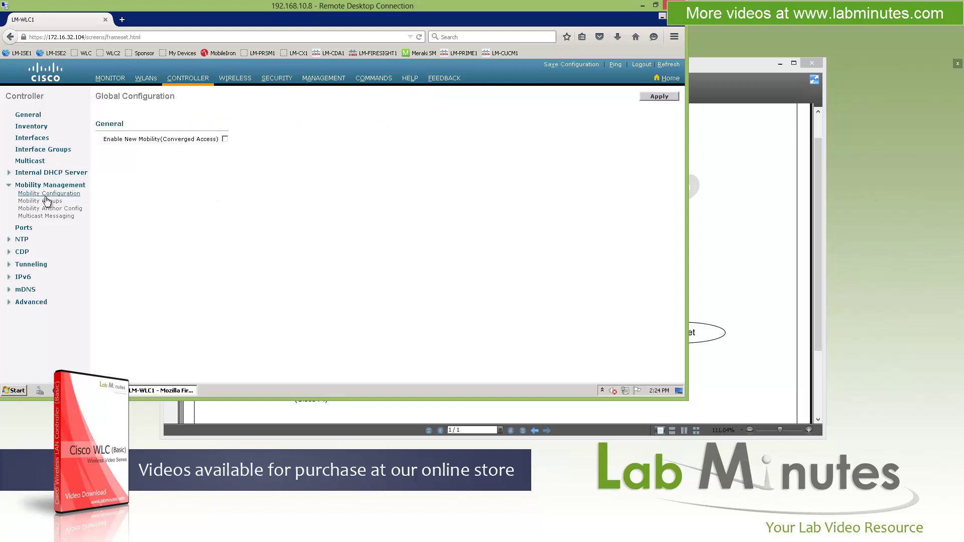
drag(107, 140, 185, 139)
click(212, 158)
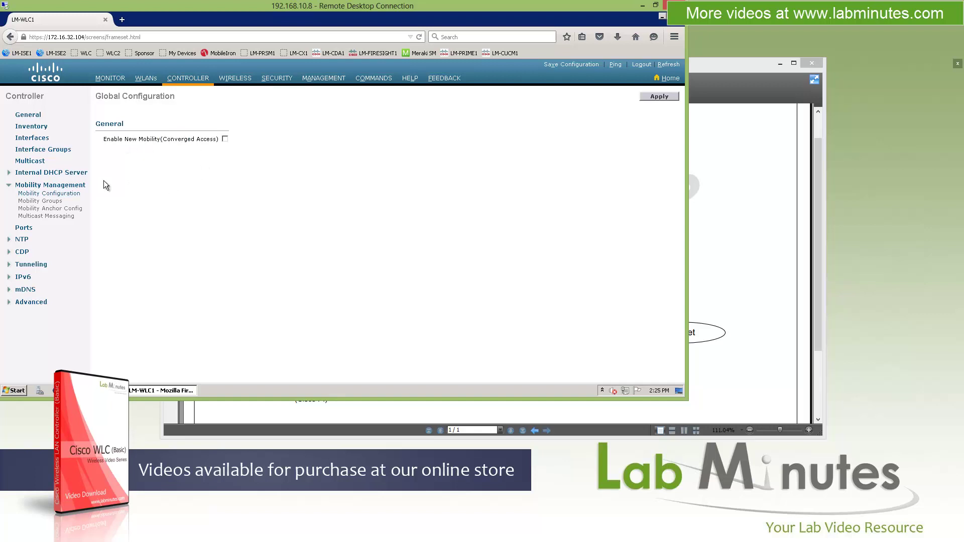
click(9, 186)
click(25, 199)
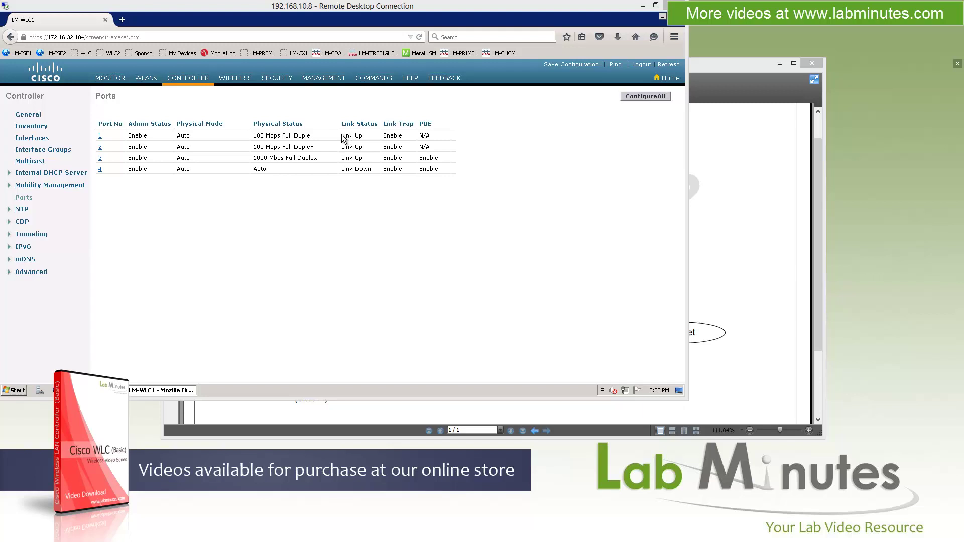
Step: Inspect port 1's Physical Mode and Link Trap choices, leaving Auto and Enable unchanged
click(100, 135)
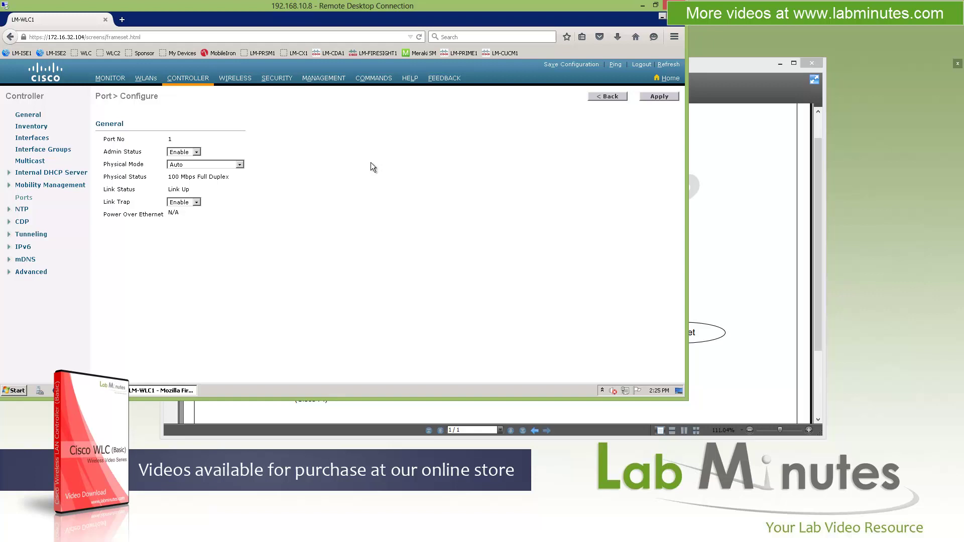
click(211, 164)
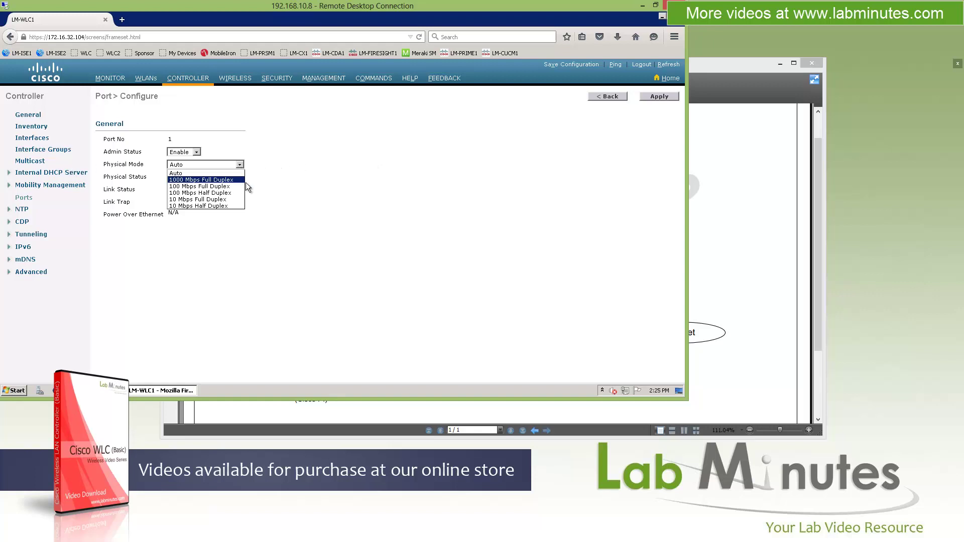
click(276, 170)
click(182, 202)
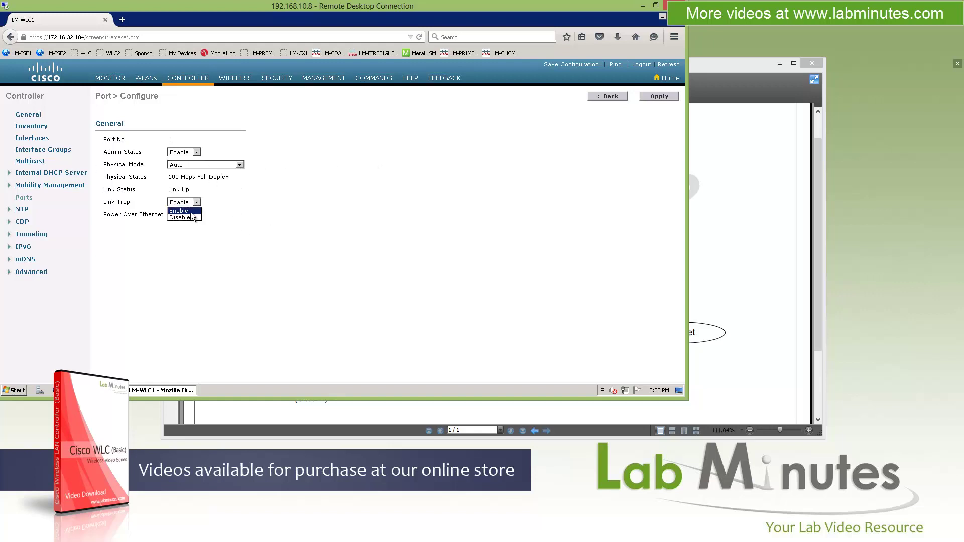
click(310, 216)
Step: Check NTP server 172.16.0.10 against the network diagram PDF
click(23, 210)
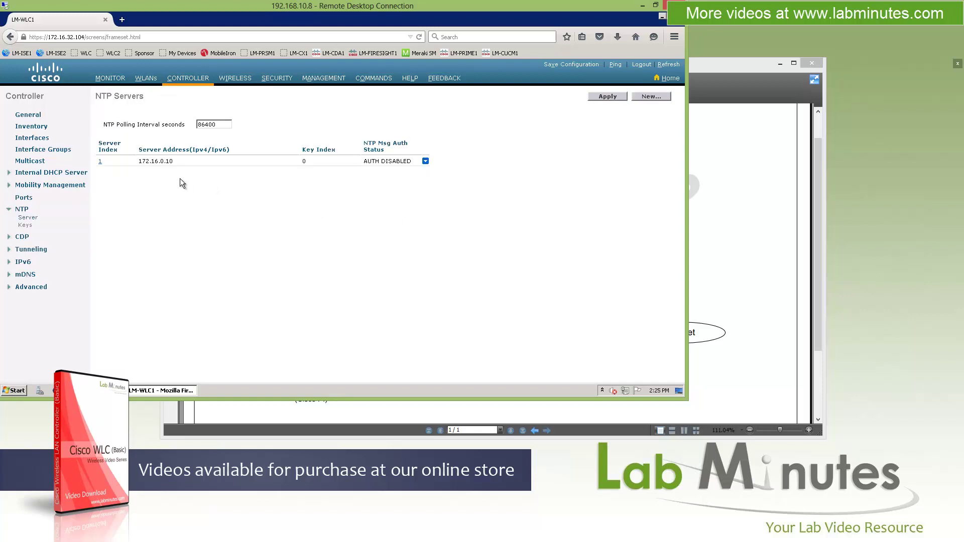
drag(172, 161, 138, 162)
click(185, 200)
click(718, 63)
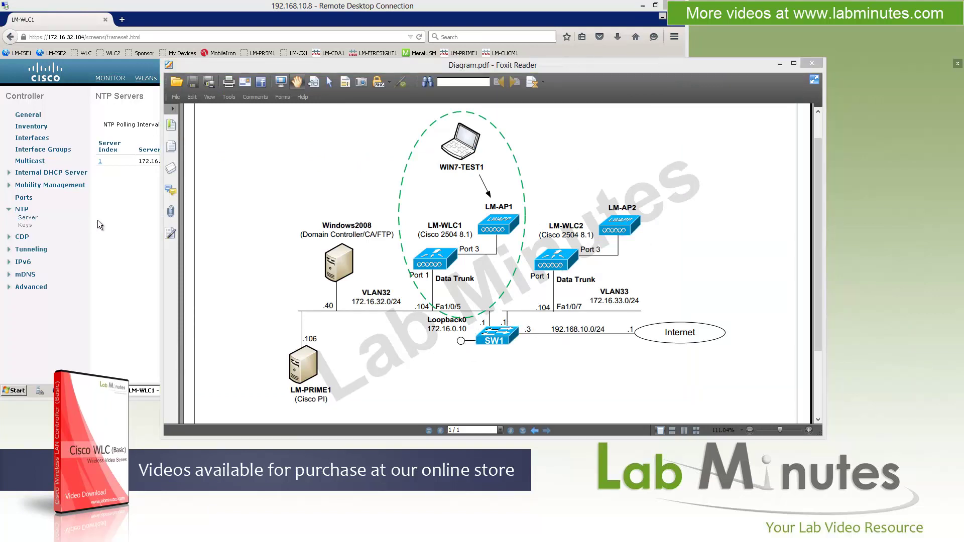
click(74, 209)
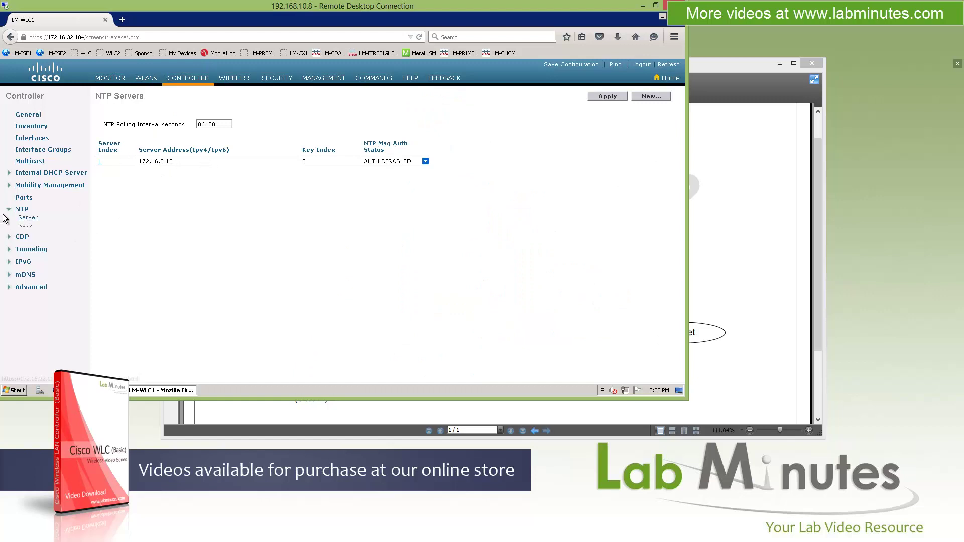
click(20, 209)
Step: View the CDP controller configuration, keeping version v2, and expand the Tunneling section
click(22, 221)
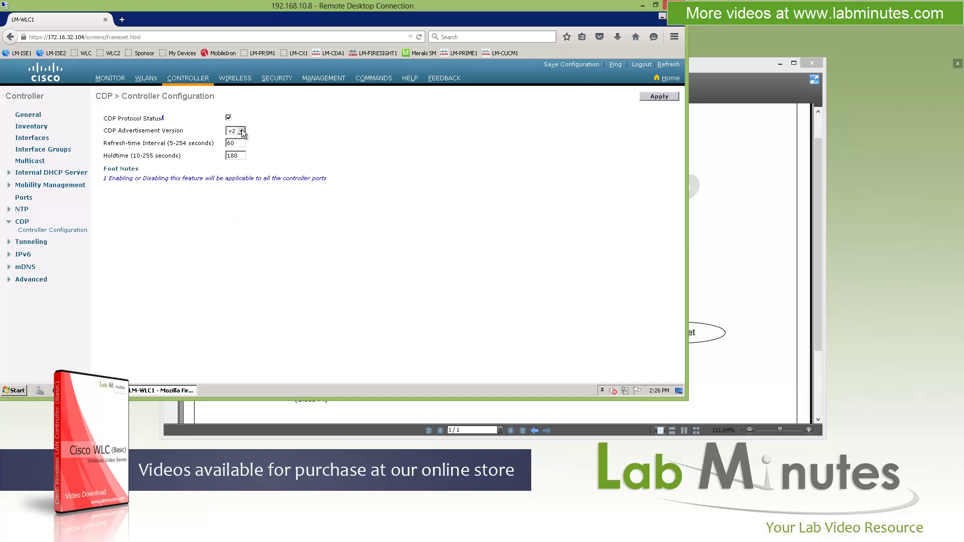
click(276, 139)
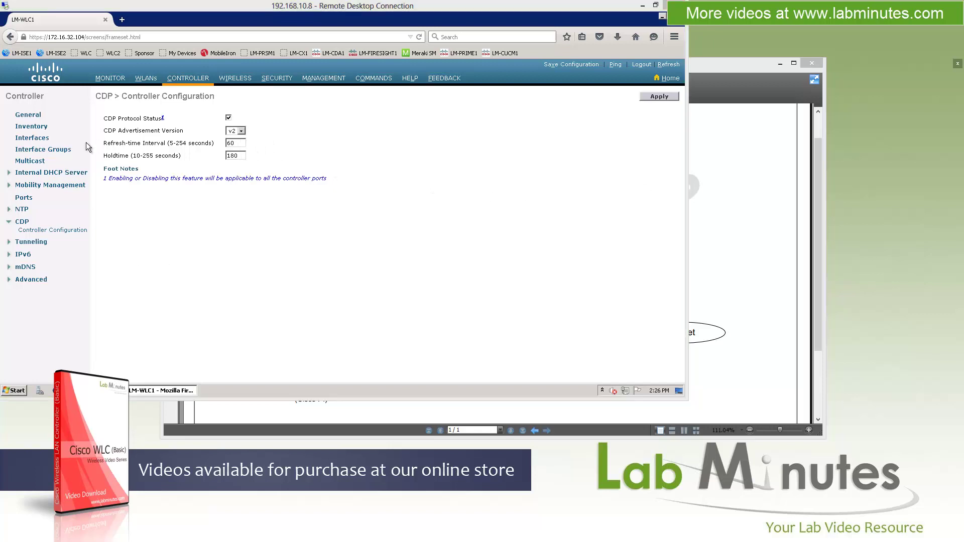
click(29, 243)
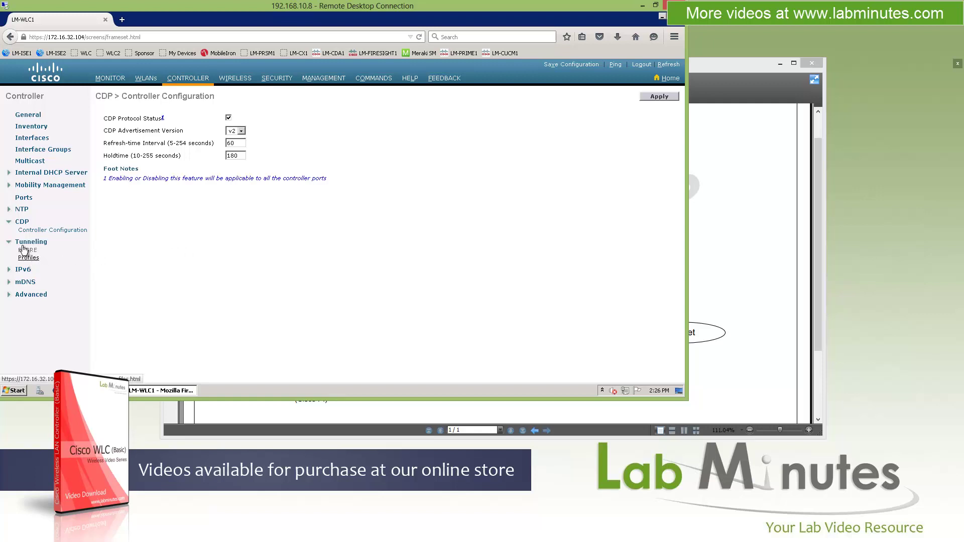
Step: View IPv6 Neighbor Binding lifetimes of 30, 300 and 86400 seconds, then expand mDNS
click(25, 242)
click(24, 256)
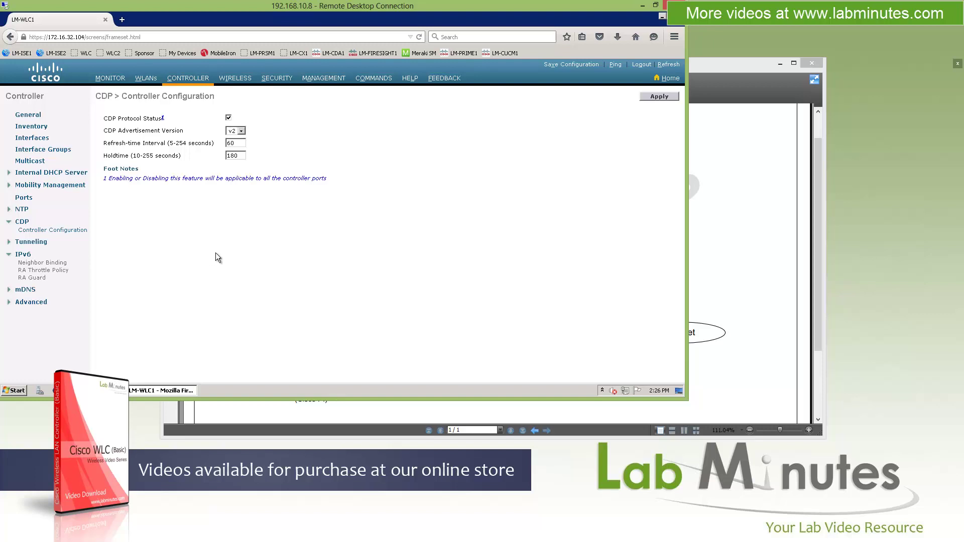
click(43, 263)
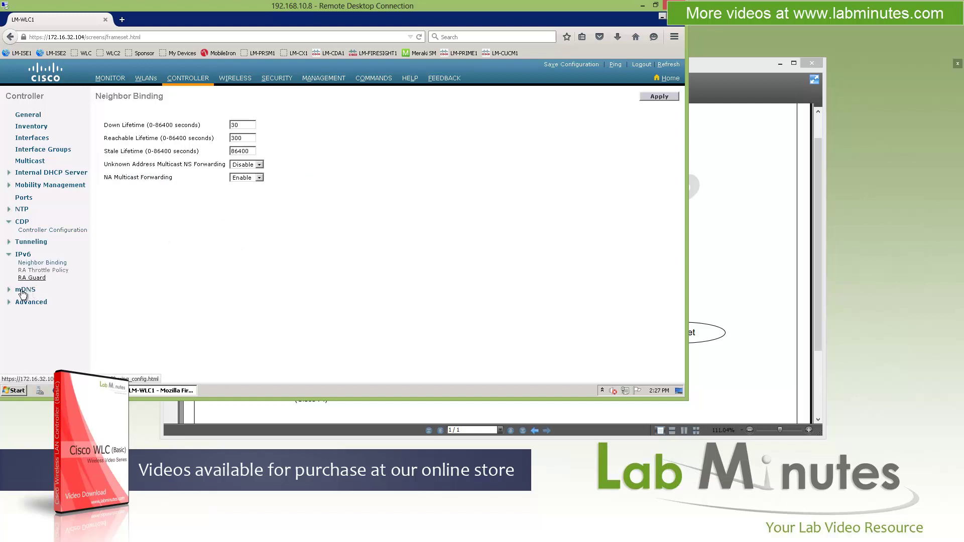
click(25, 290)
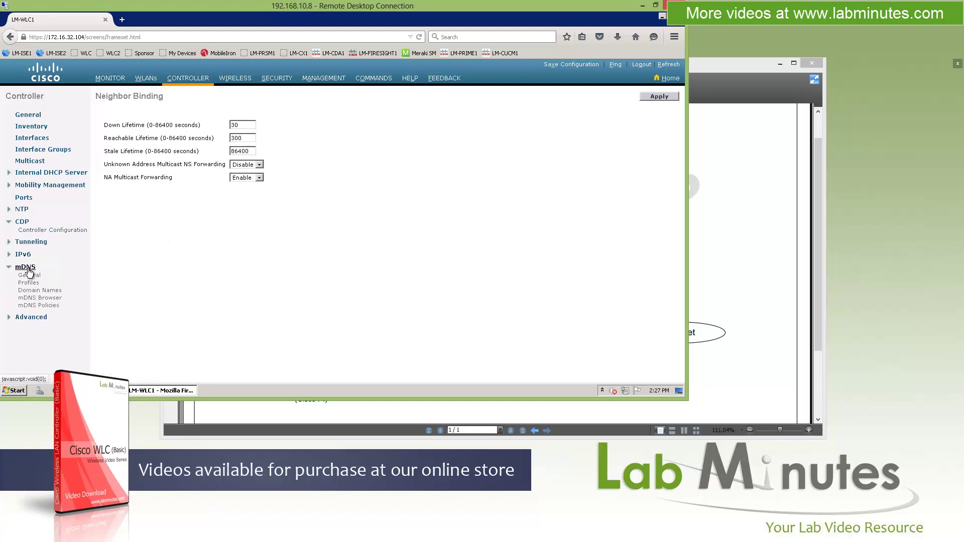
click(9, 255)
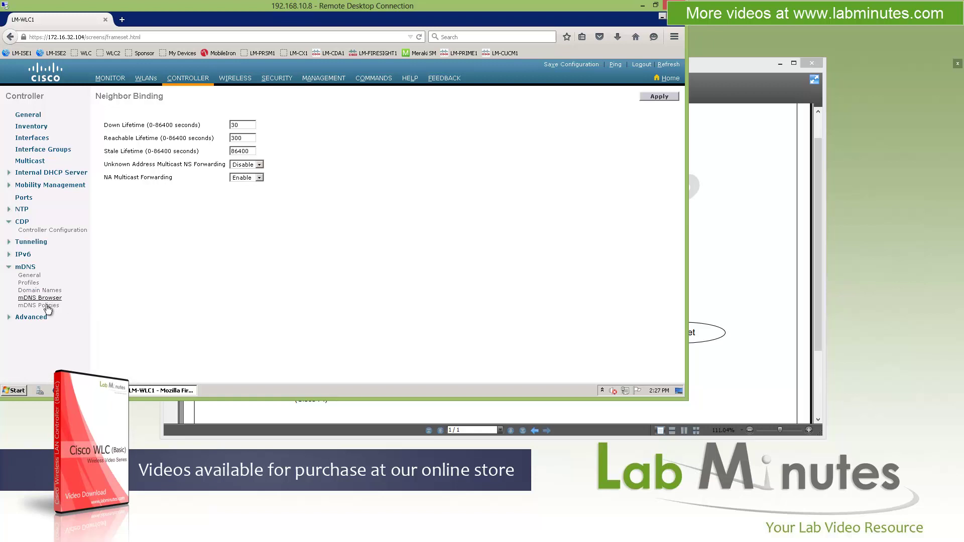
Step: Browse the mDNS General and Advanced DHCP pages, ending on Master Controller Mode
click(86, 287)
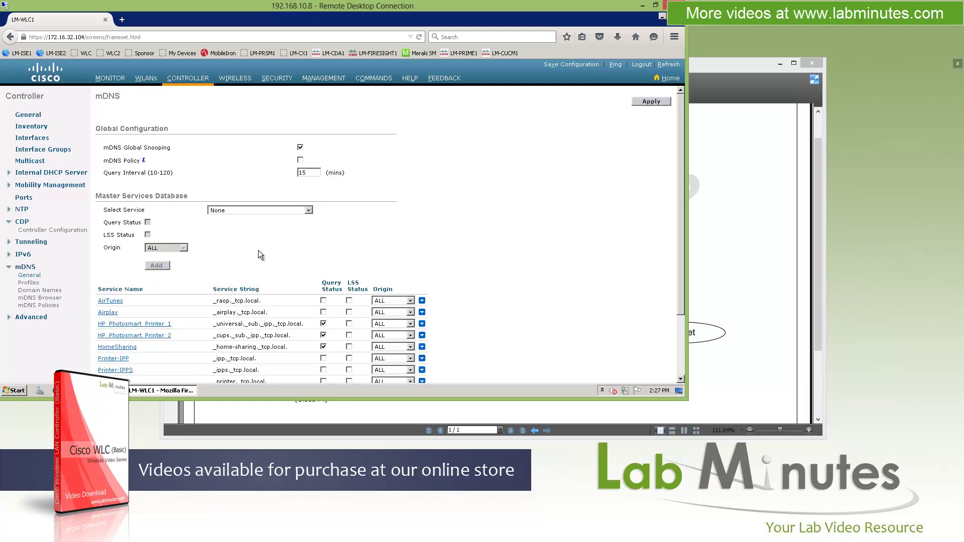
scroll(258, 250, down, 1)
click(31, 317)
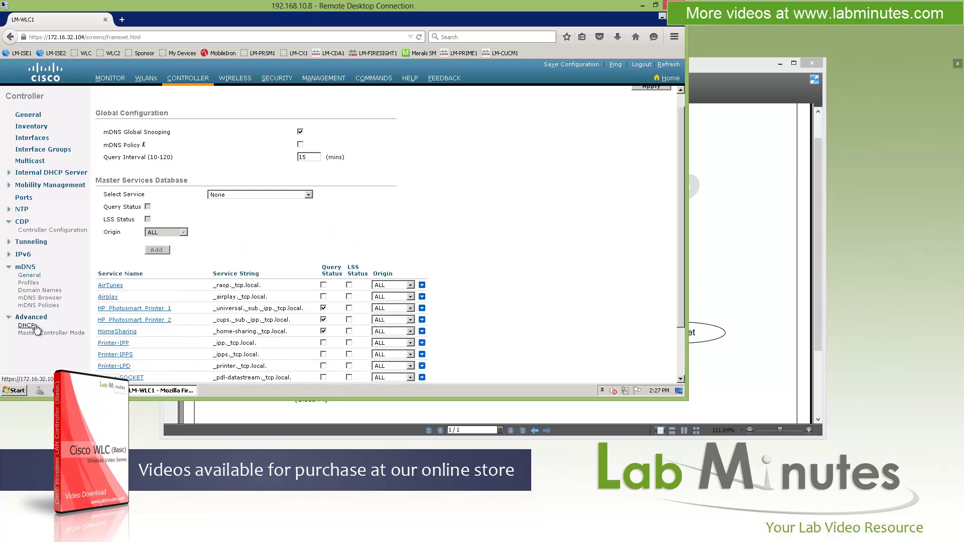
click(27, 326)
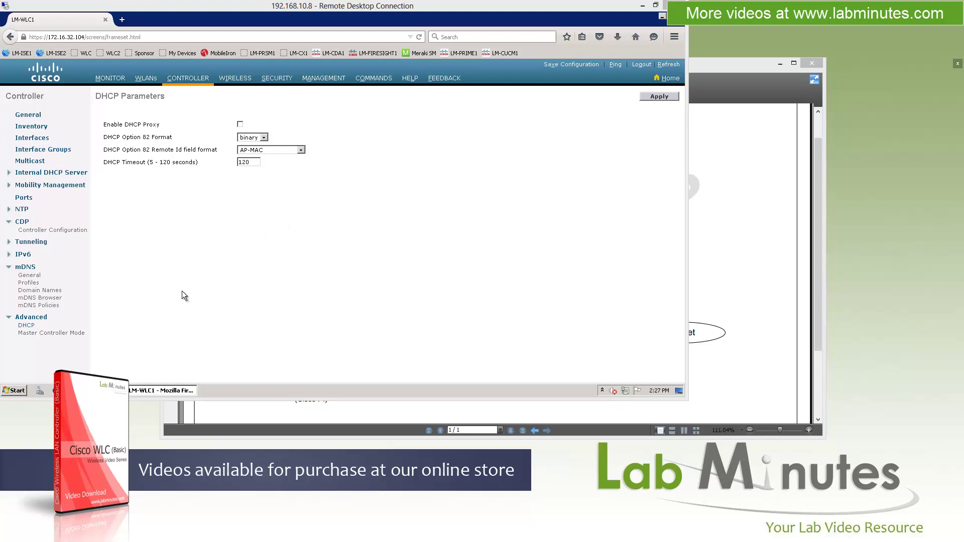
click(63, 333)
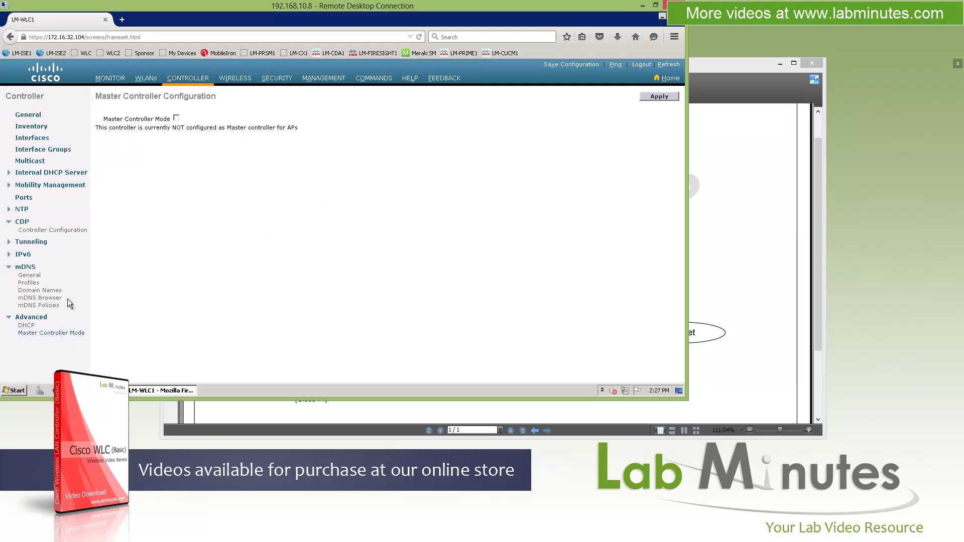